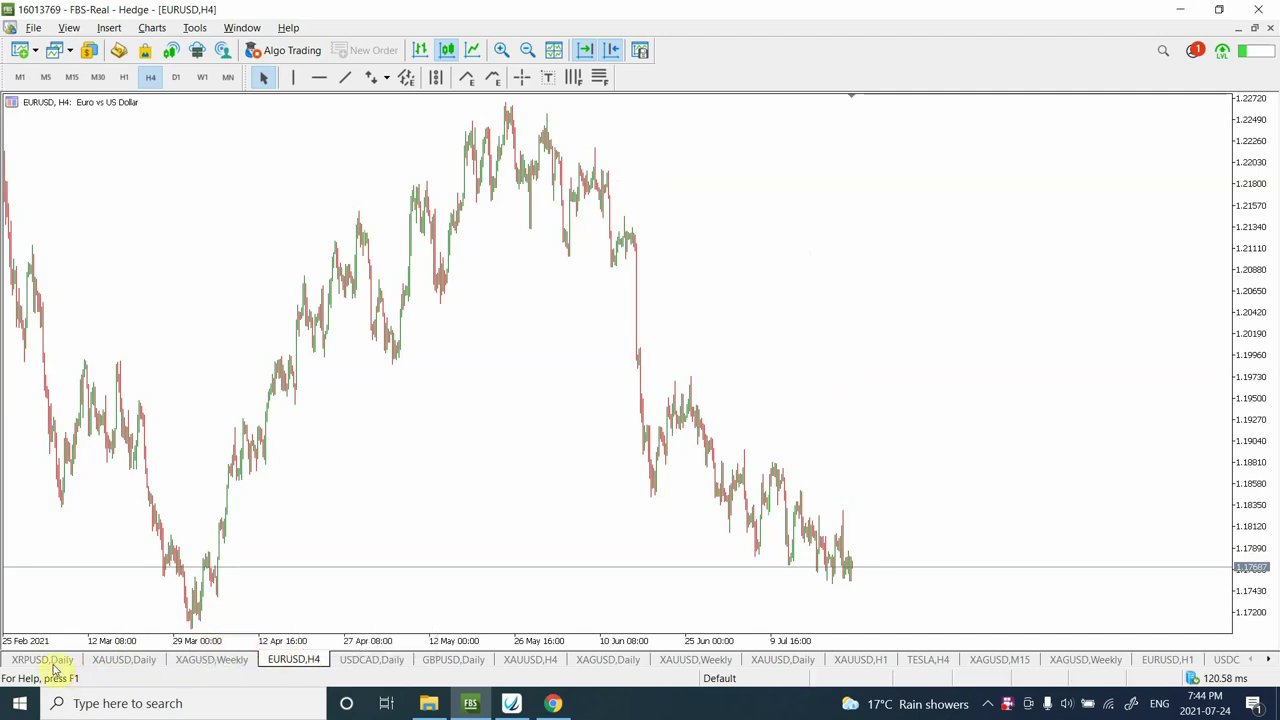
Step: View the BTCUSD H4 chart in the FPMarkets terminal and the weekly GDX chart in TradingView
click(511, 703)
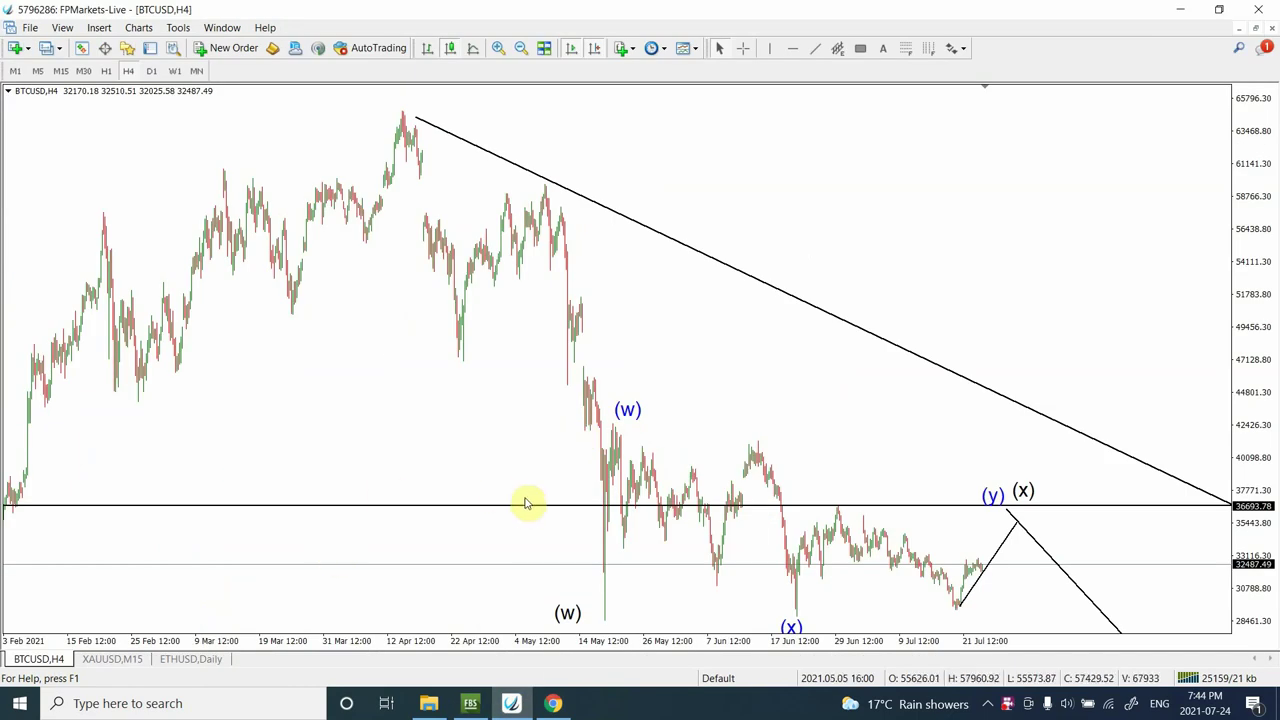
click(553, 703)
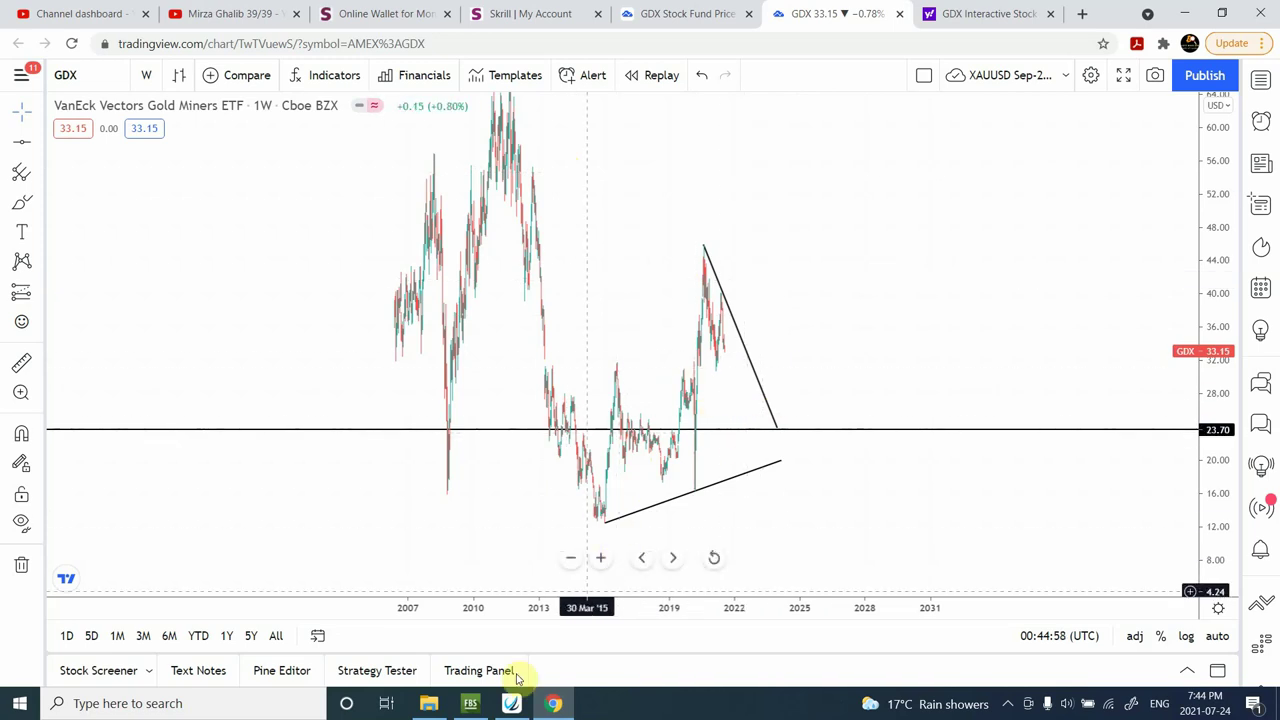
Step: Switch to the FBS terminal and set the XAUUSD chart to H4, with its price range compressed to include the (5) target
mouse_move(476, 710)
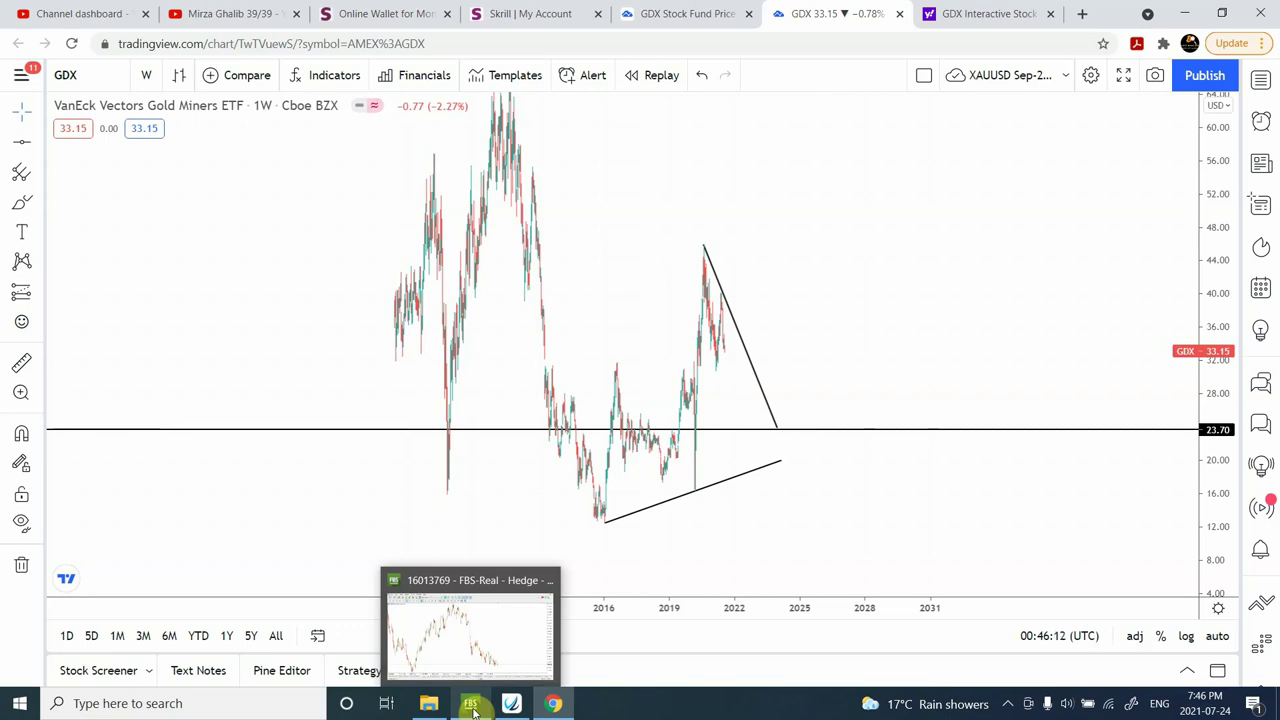
click(474, 706)
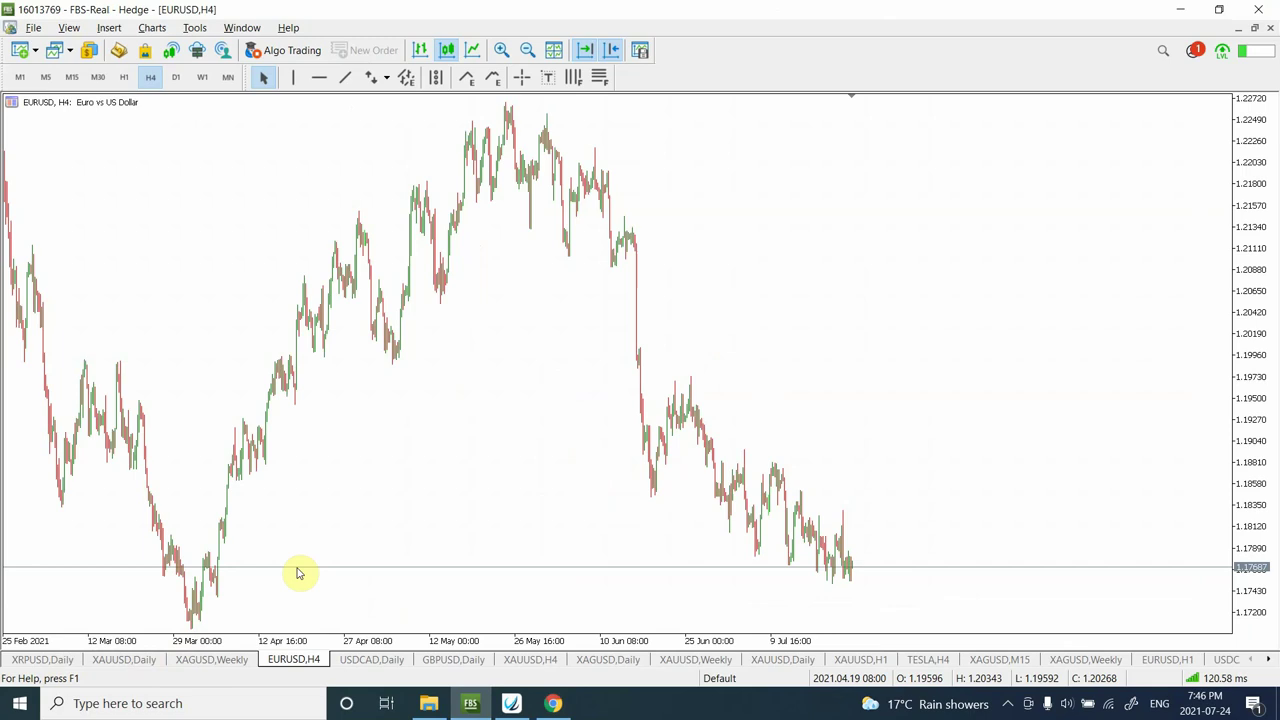
click(135, 660)
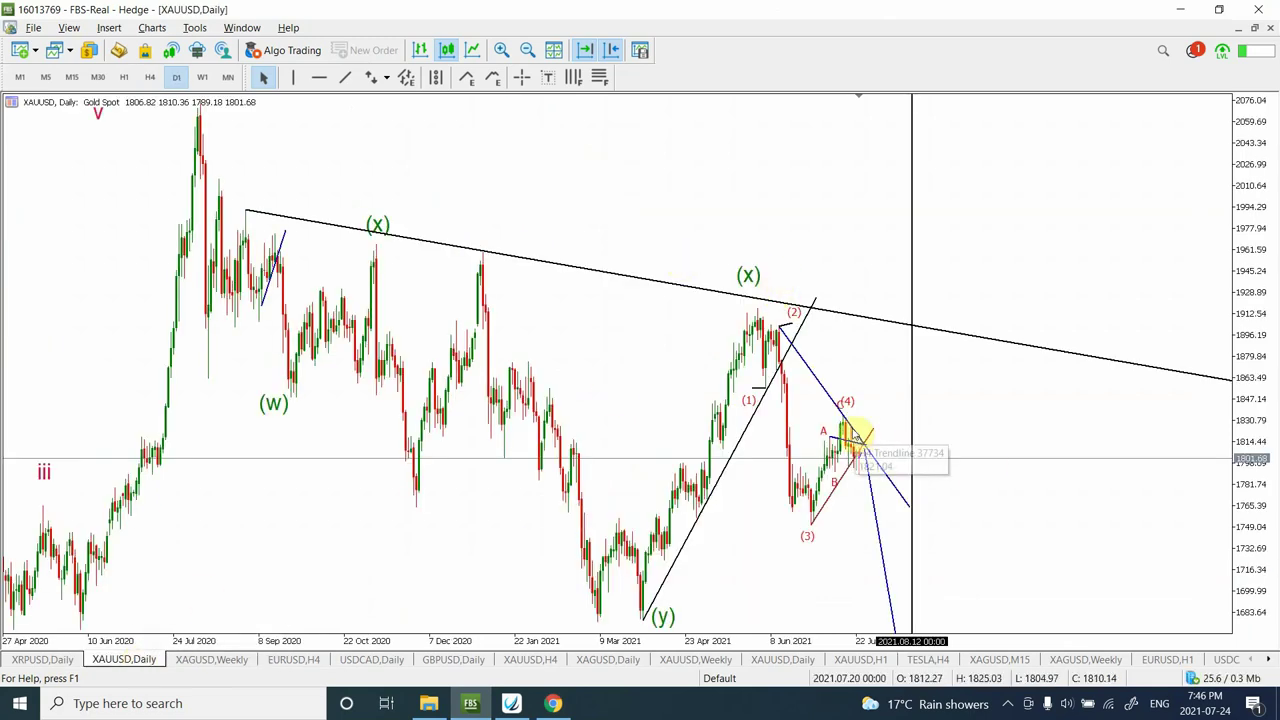
click(150, 78)
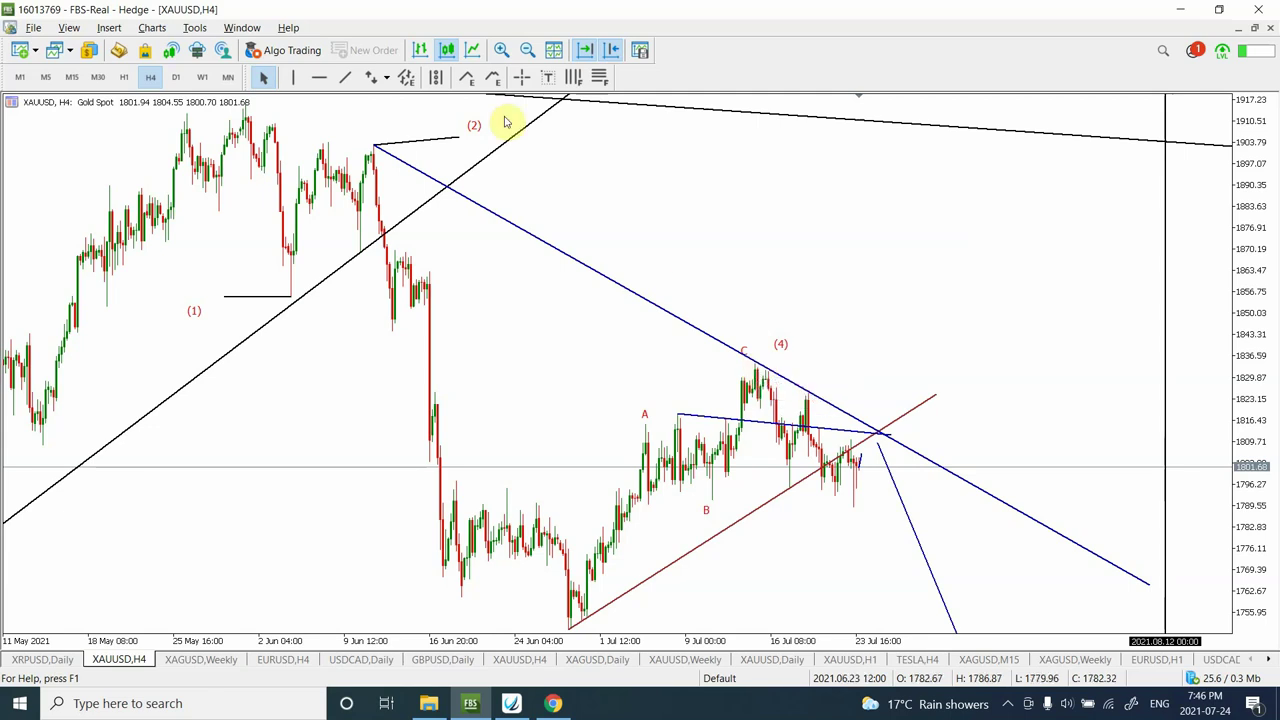
click(527, 50)
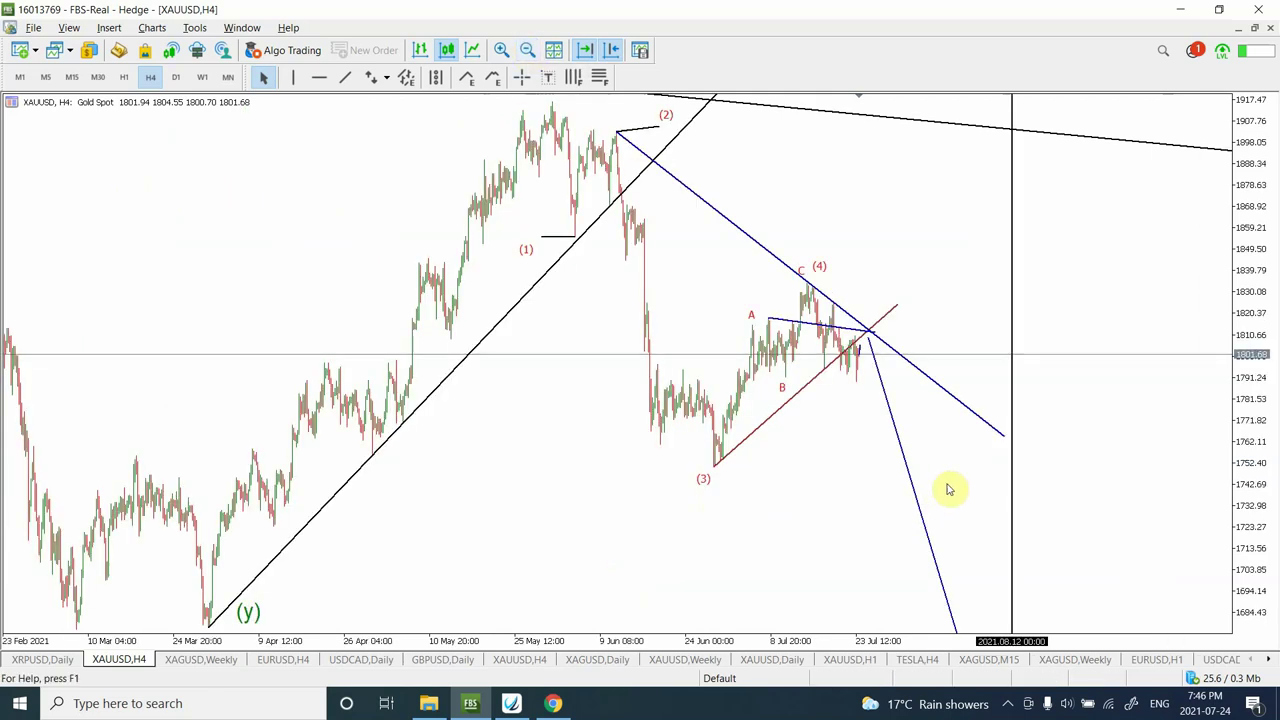
drag(1262, 390, 1263, 590)
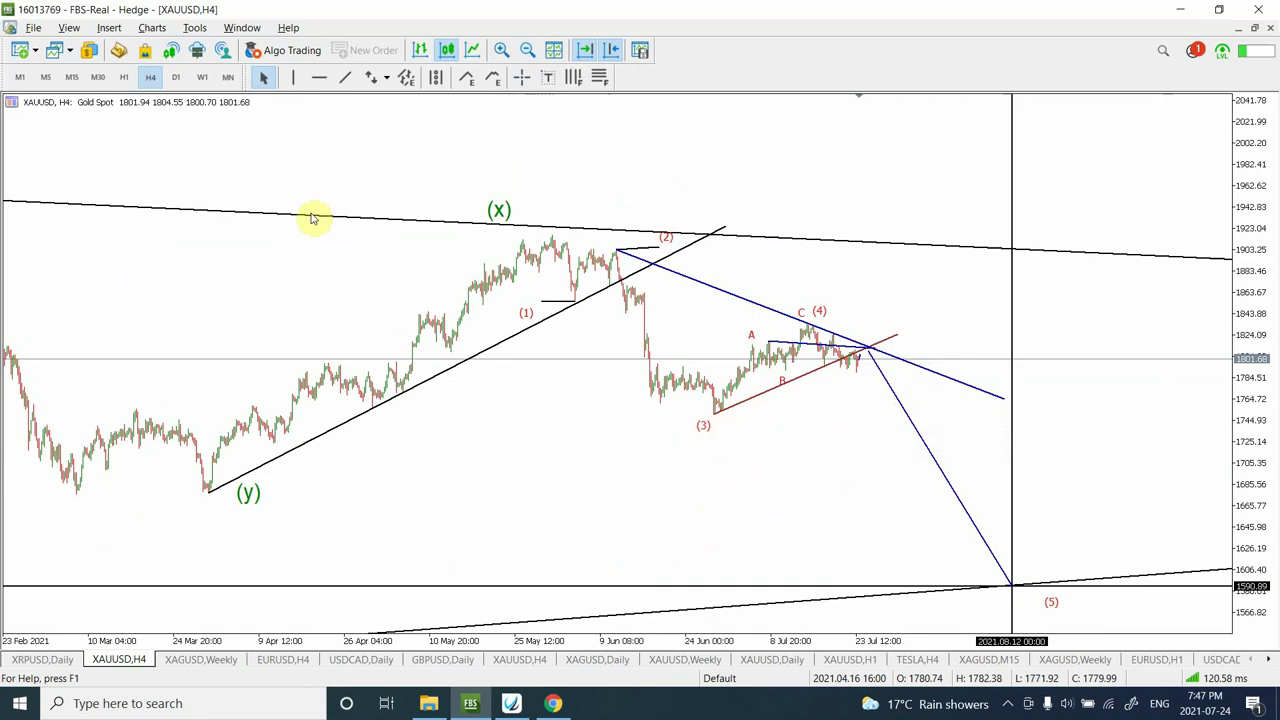
Step: Mark the (y) low on the gold chart with a temporary horizontal line at 1681.43 and delete it
click(319, 77)
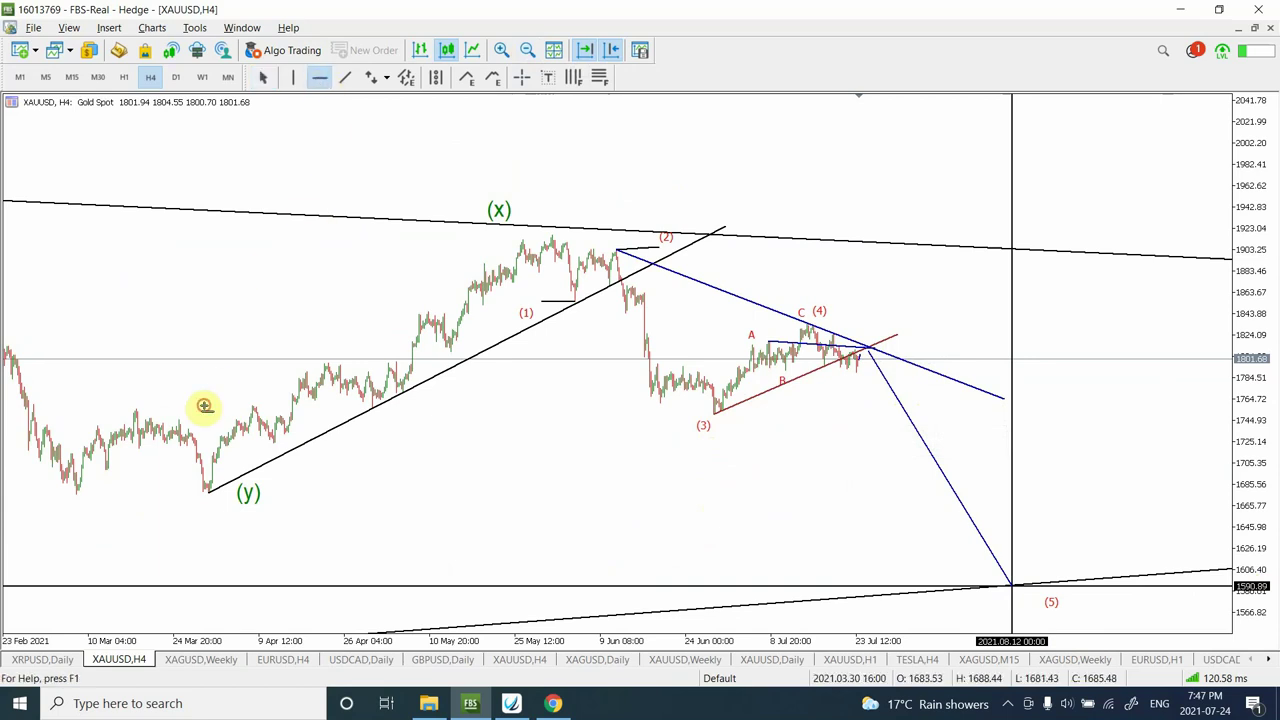
drag(204, 405, 211, 488)
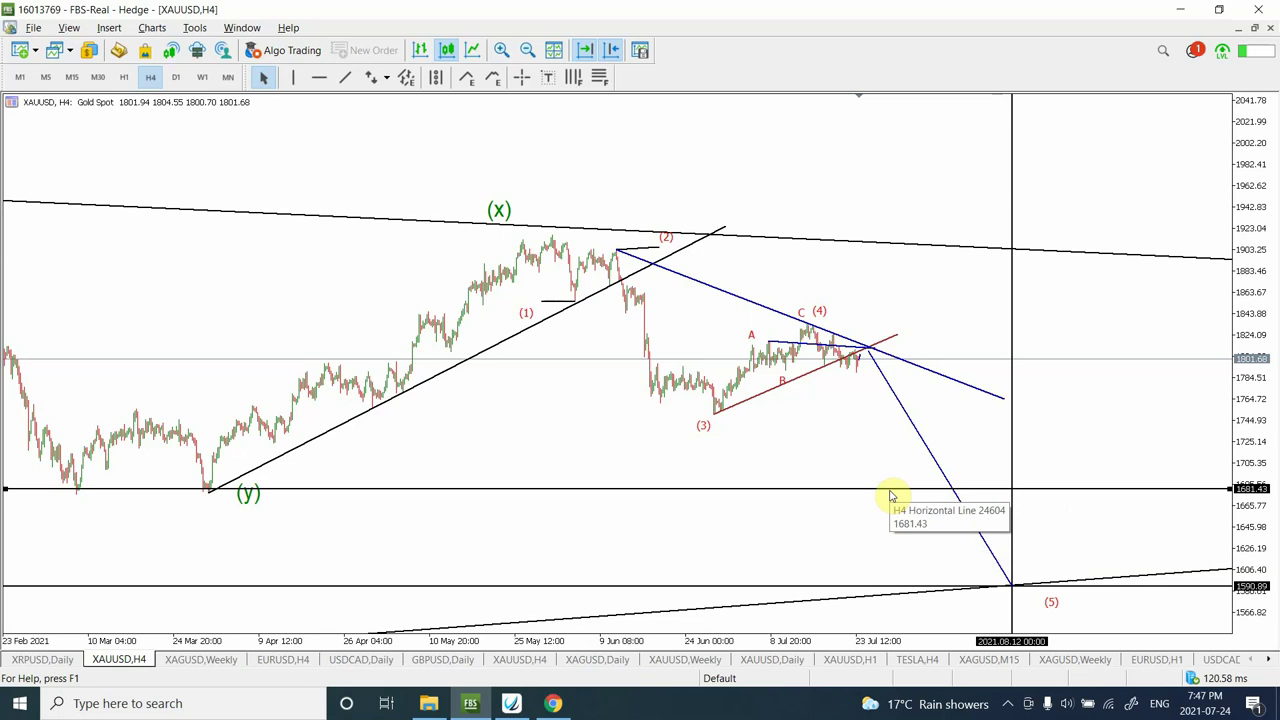
key(Delete)
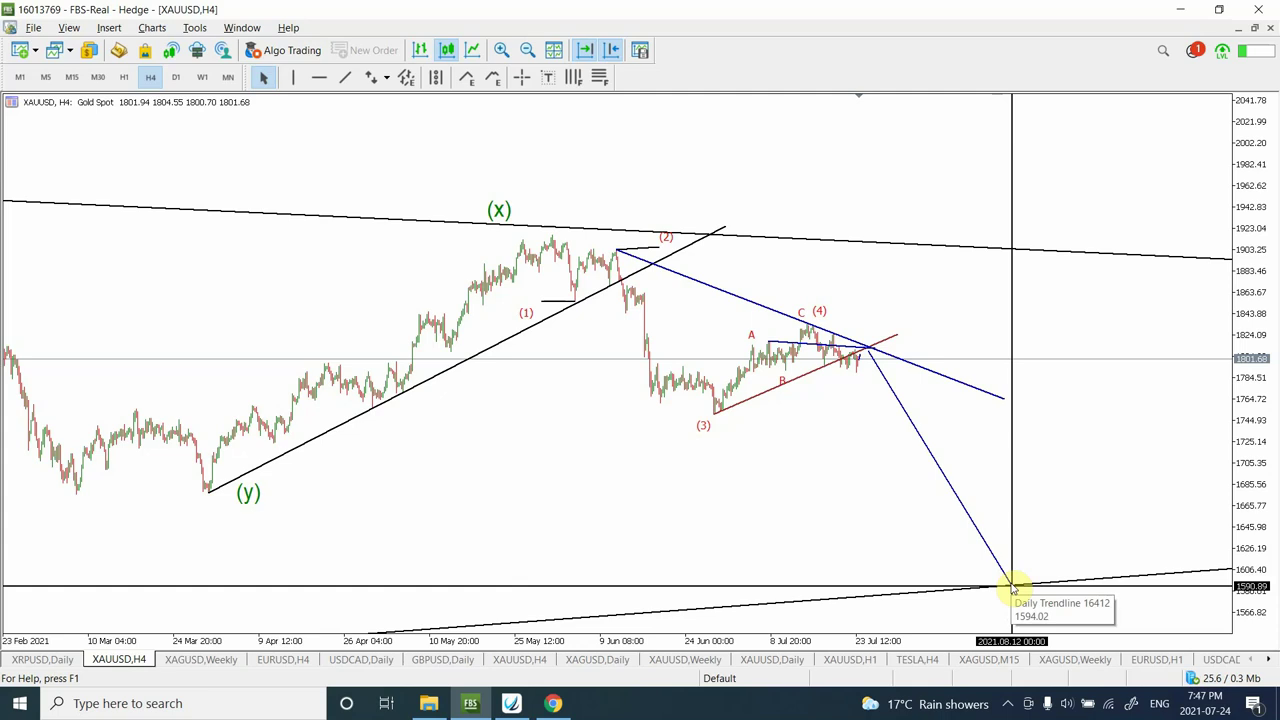
click(1013, 588)
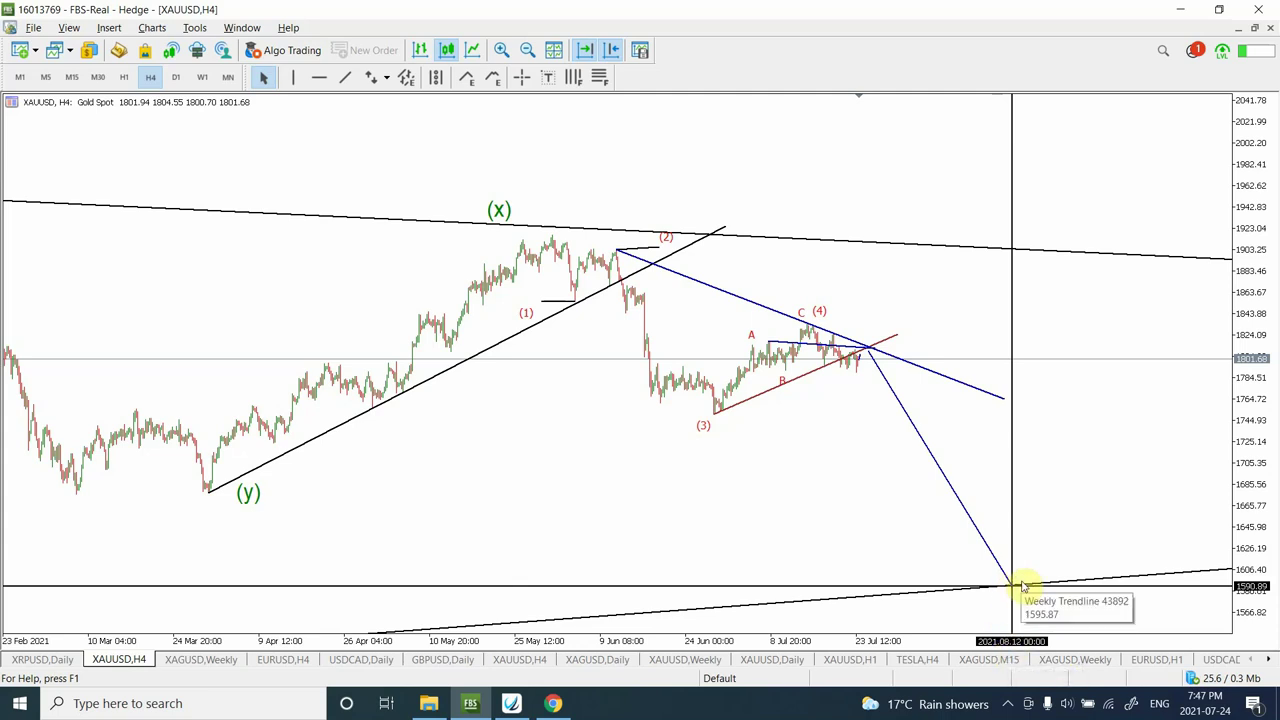
Step: Open the weekly XAGUSD chart and examine the recent candles around the 25.551 line
click(207, 664)
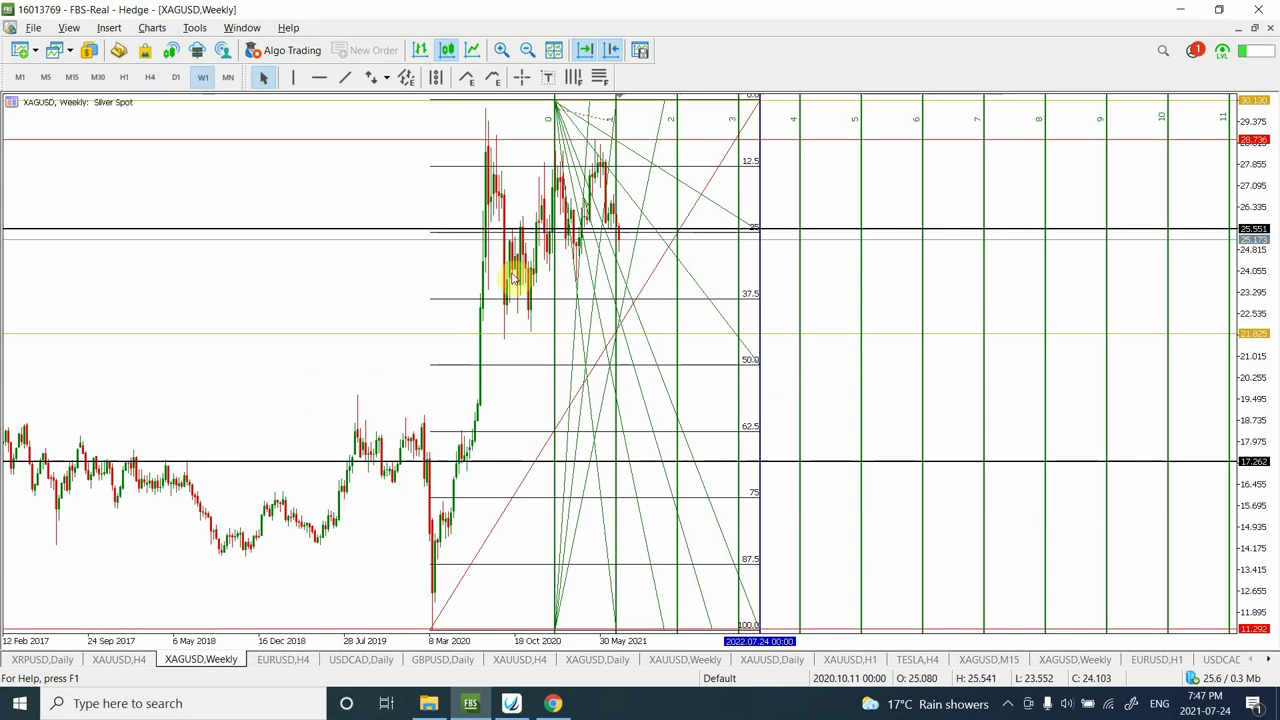
click(501, 51)
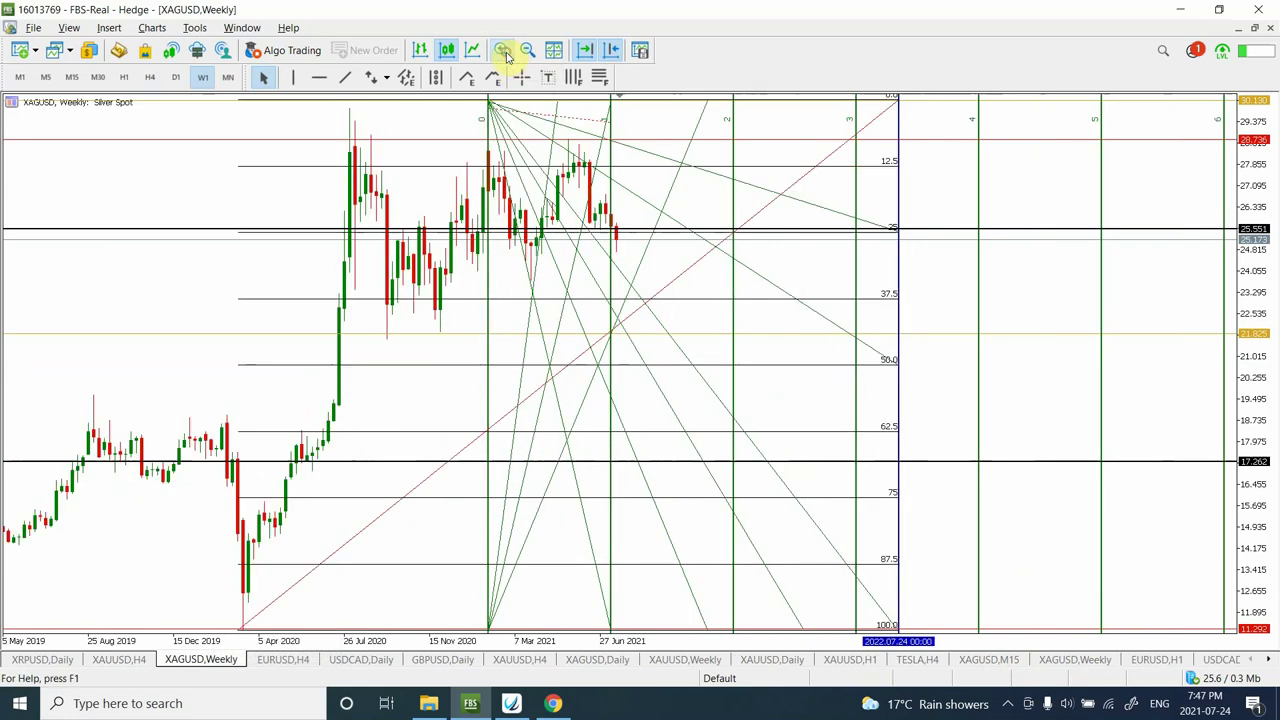
click(633, 230)
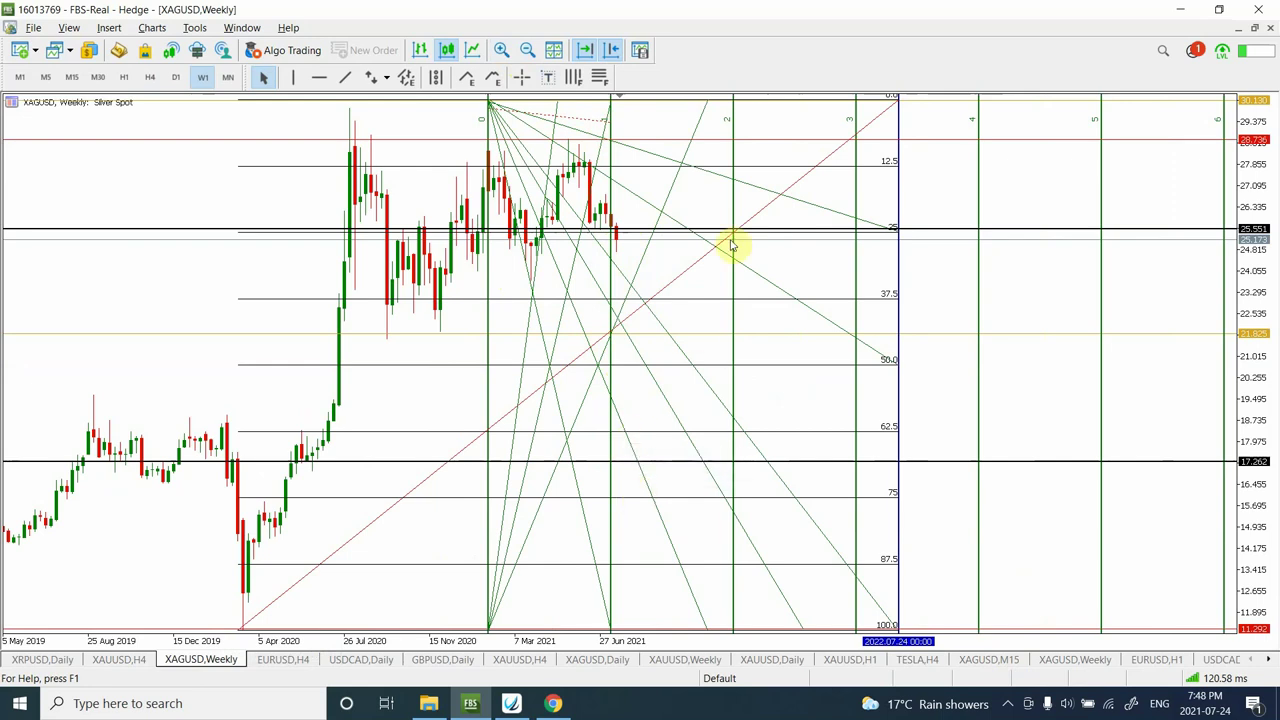
Step: Move the lower black horizontal line to 17.164, using a temporary Fibonacci retracement between the 75 and 62.5 levels, and delete the retracement
click(600, 84)
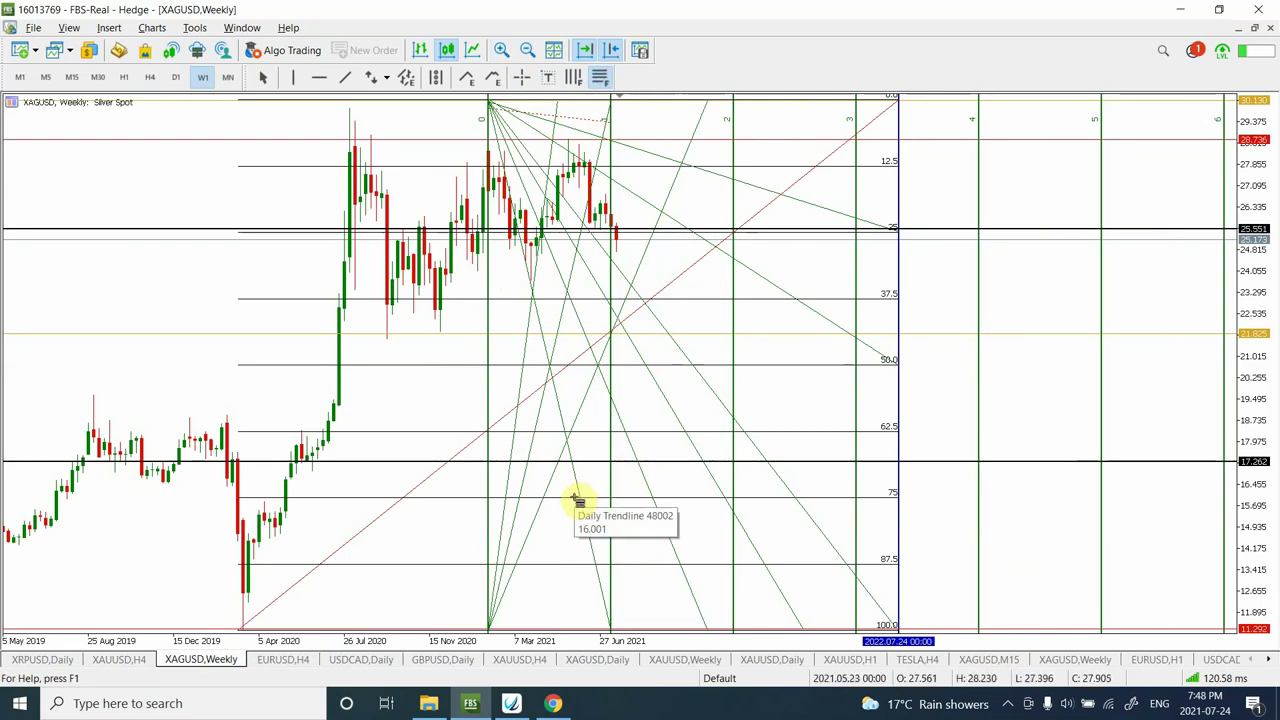
drag(576, 498, 657, 434)
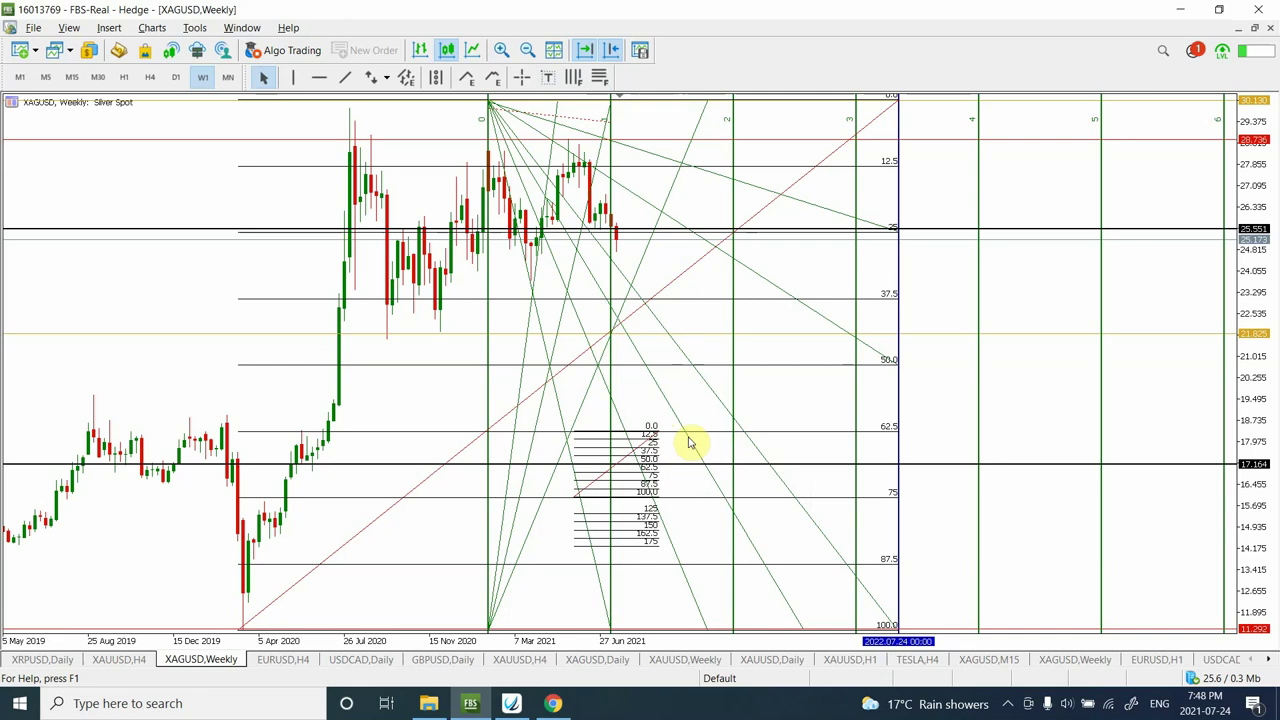
double_click(610, 474)
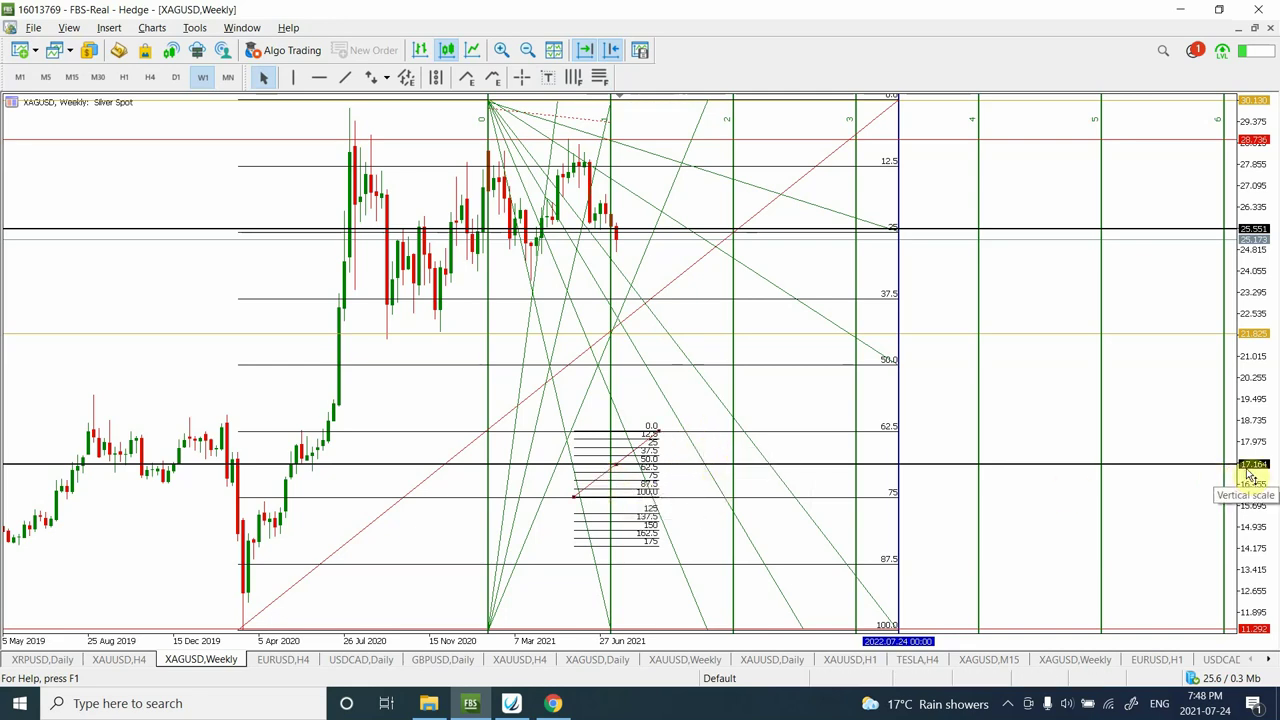
key(Delete)
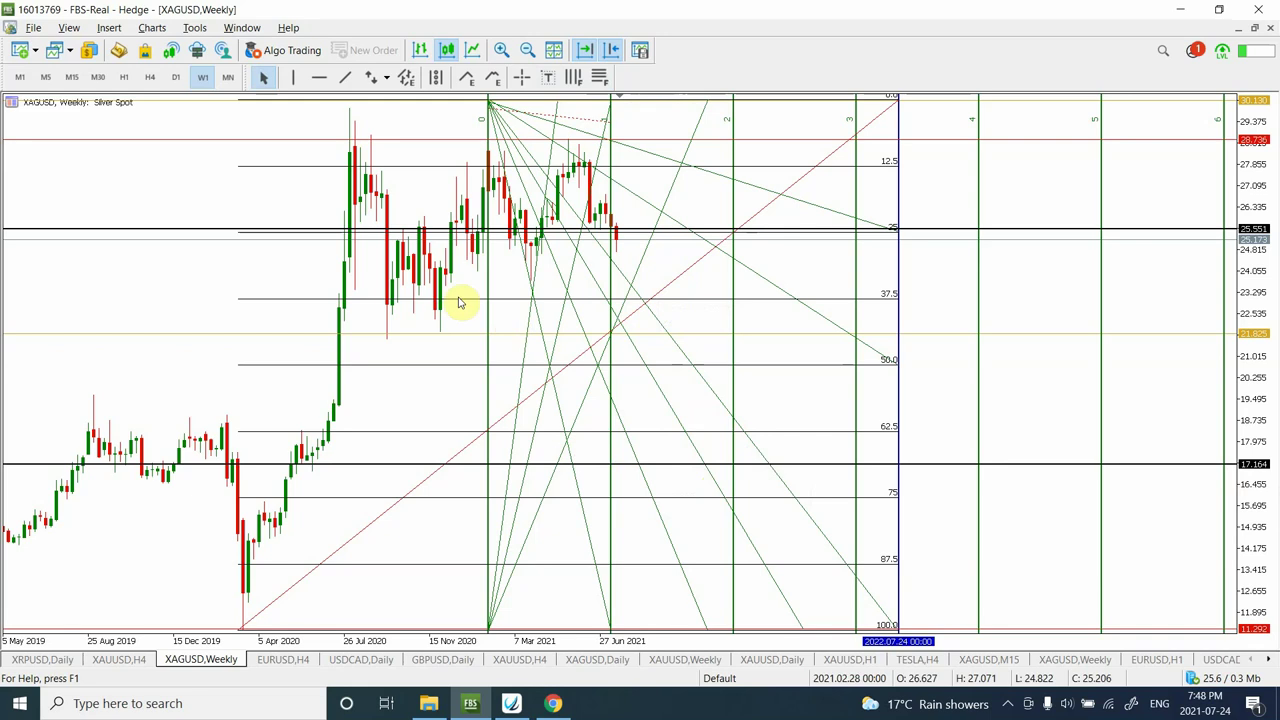
Step: Review silver on the Daily and H4 timeframes, and set the chart to H1 focused on the July decline
click(175, 78)
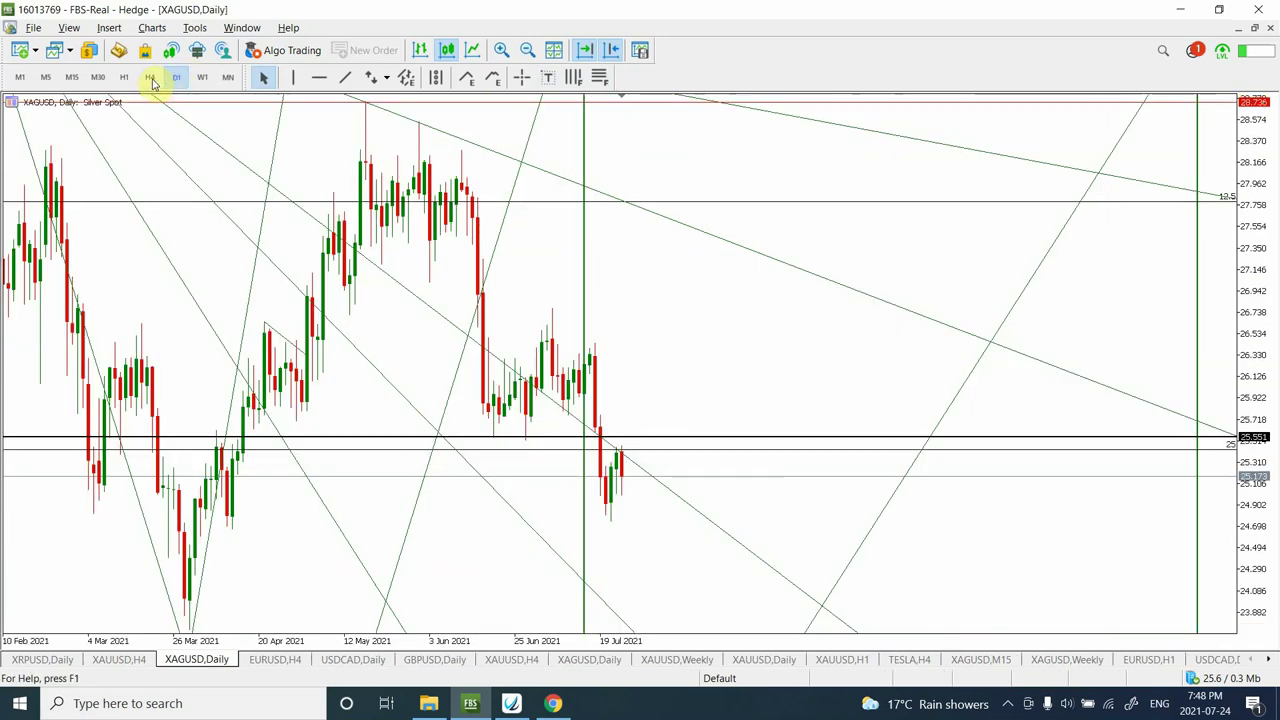
click(151, 80)
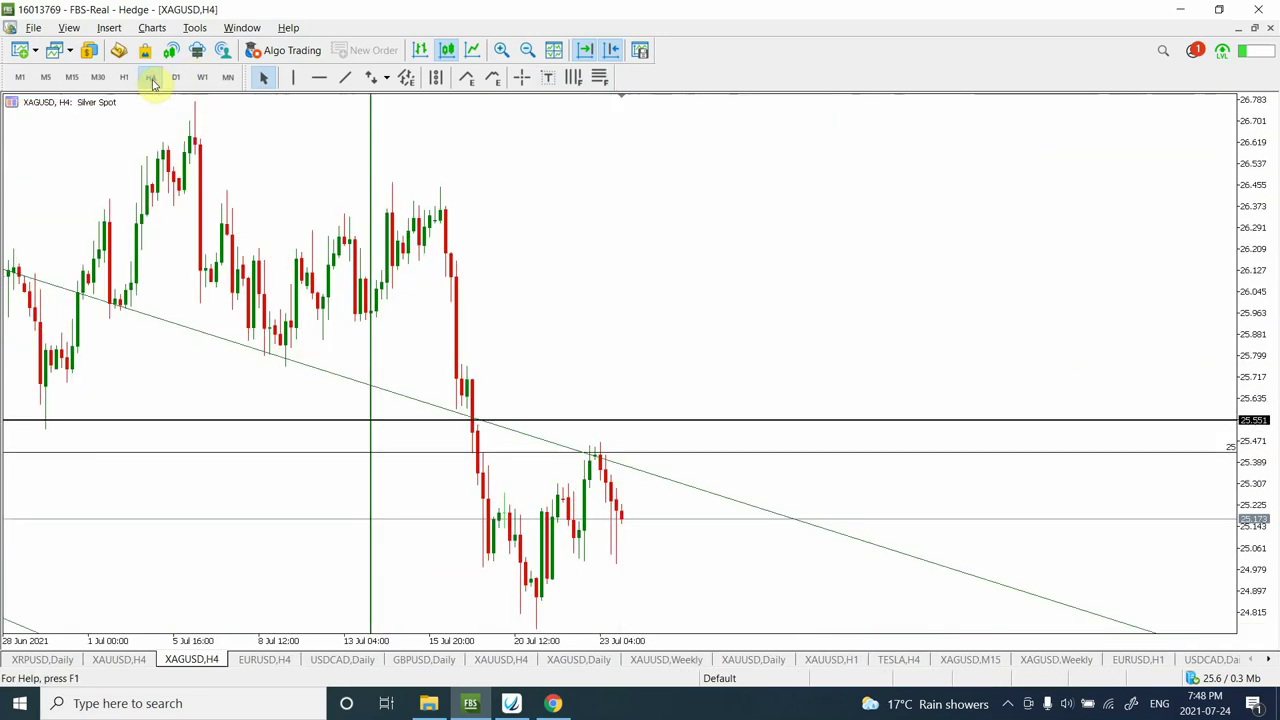
click(530, 50)
click(530, 50)
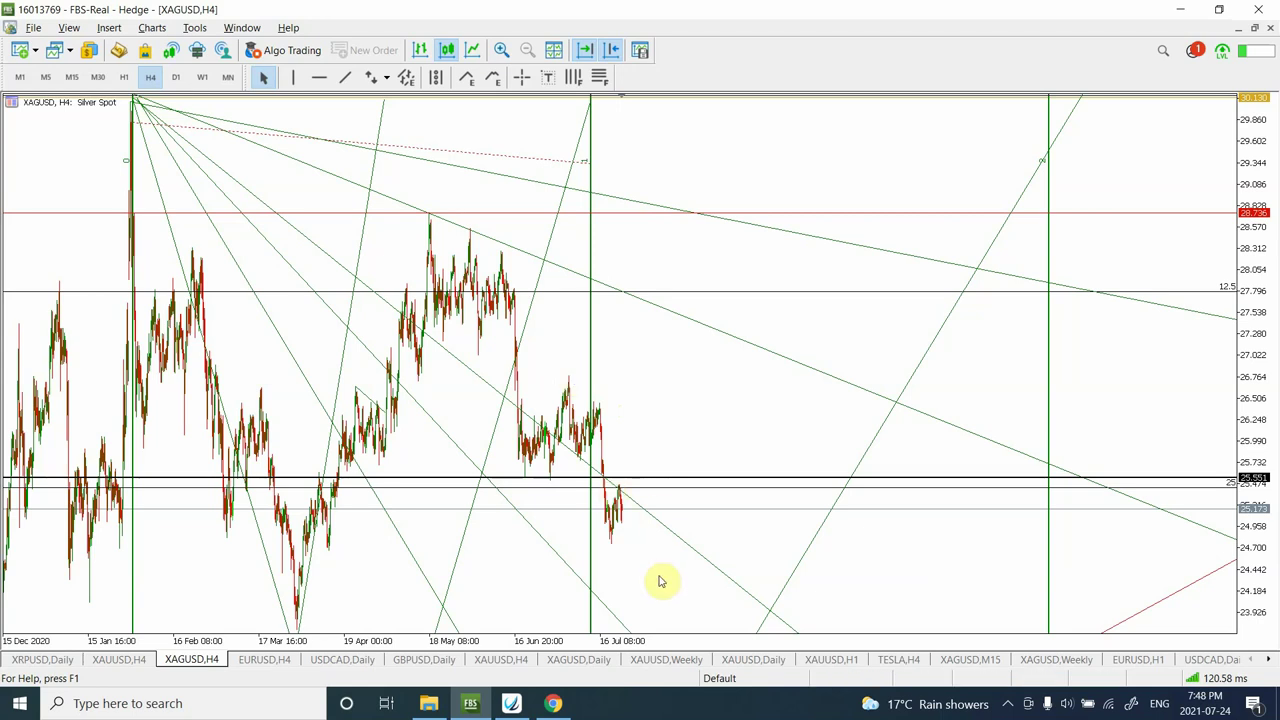
click(124, 78)
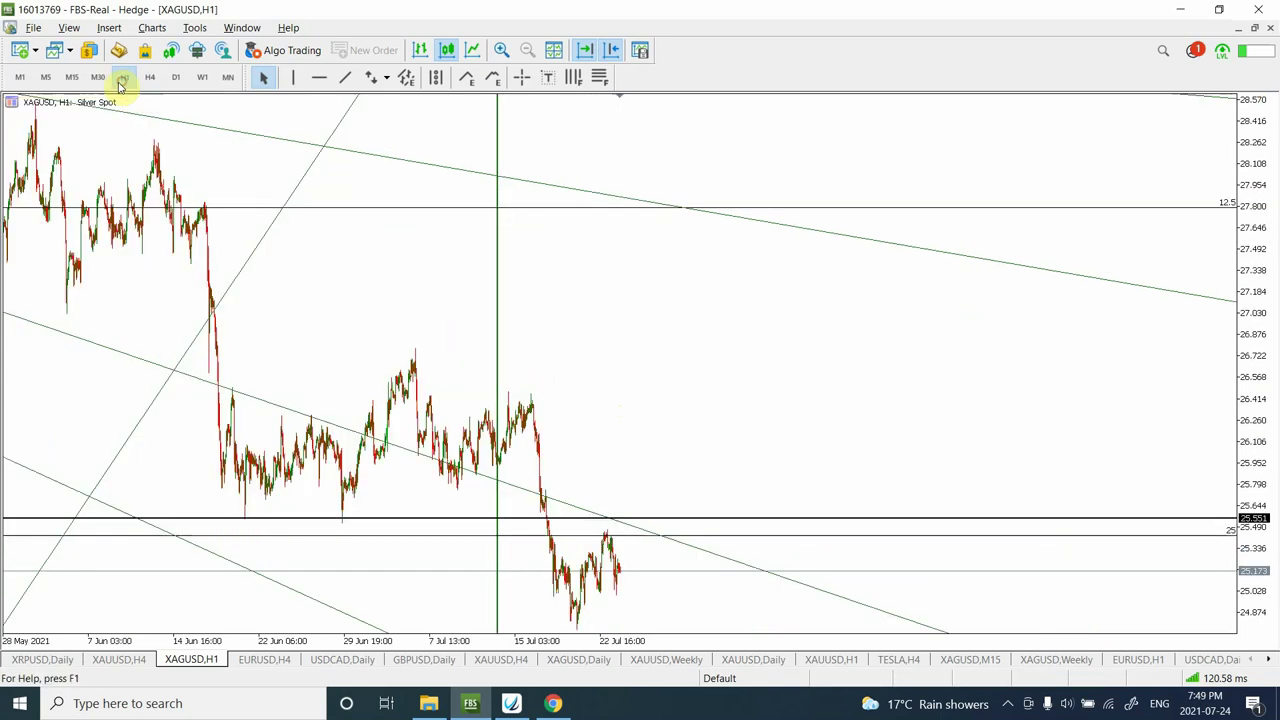
click(497, 52)
click(498, 51)
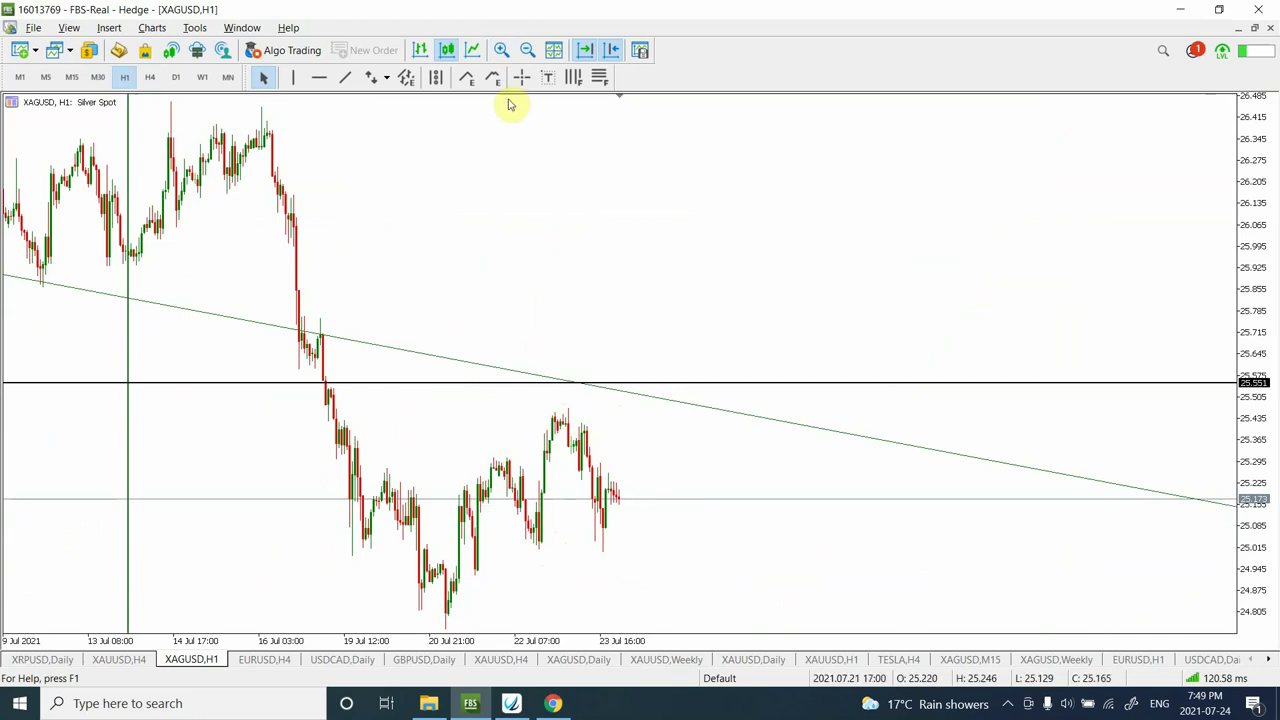
Step: Draw an equidistant channel rising from the 20–21 July low on XAGUSD H1, fitting its upper line to the swing highs
click(405, 78)
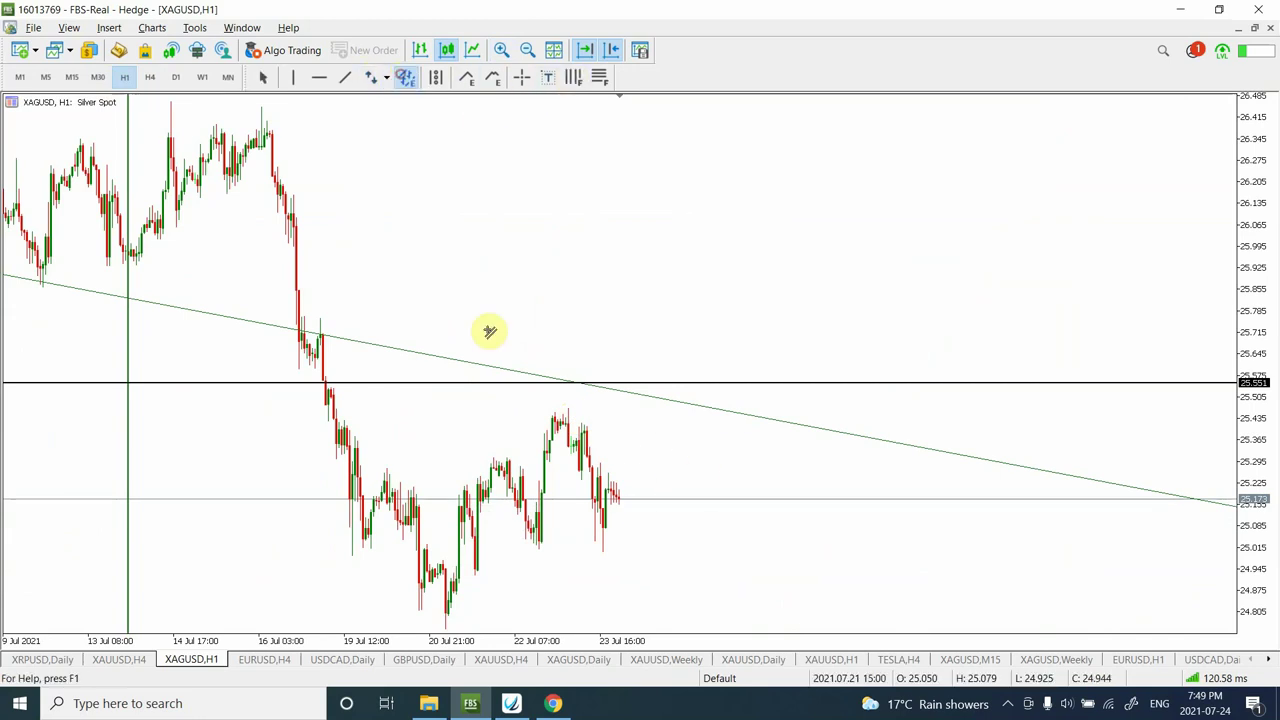
mouse_move(445, 633)
mouse_down()
mouse_move(663, 463)
mouse_move(666, 437)
mouse_up()
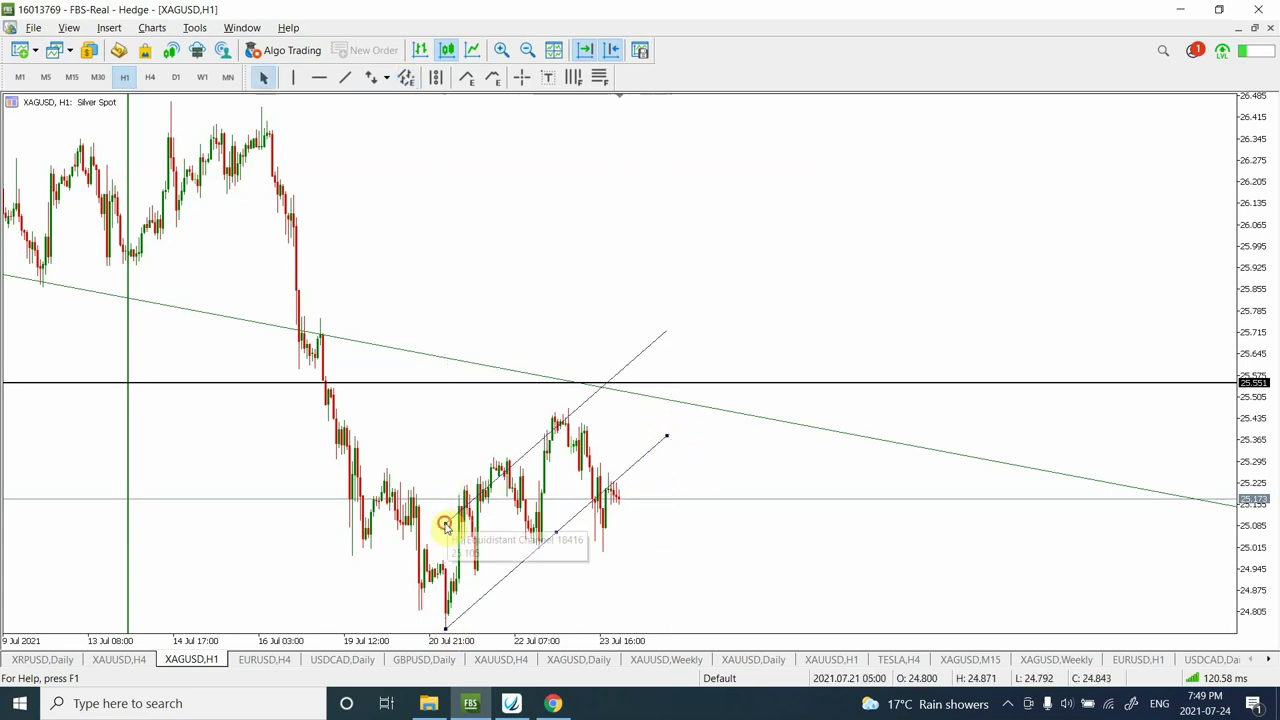
drag(449, 523, 443, 508)
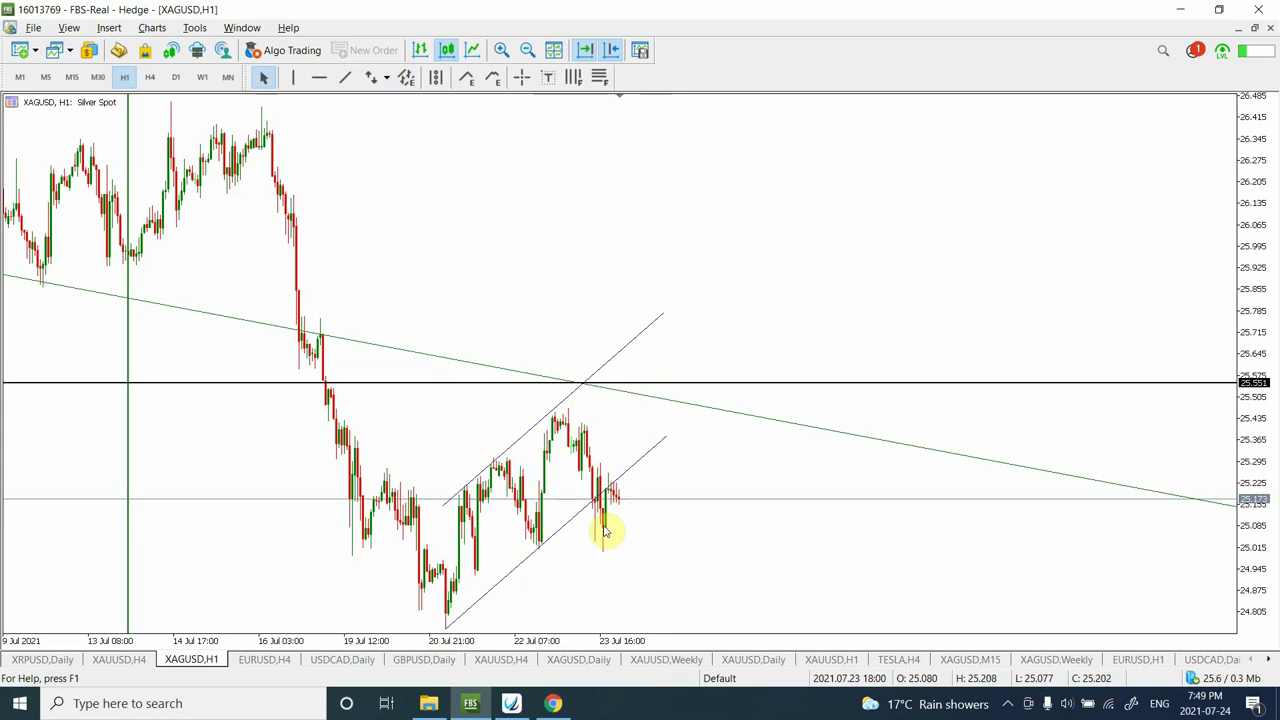
mouse_move(603, 535)
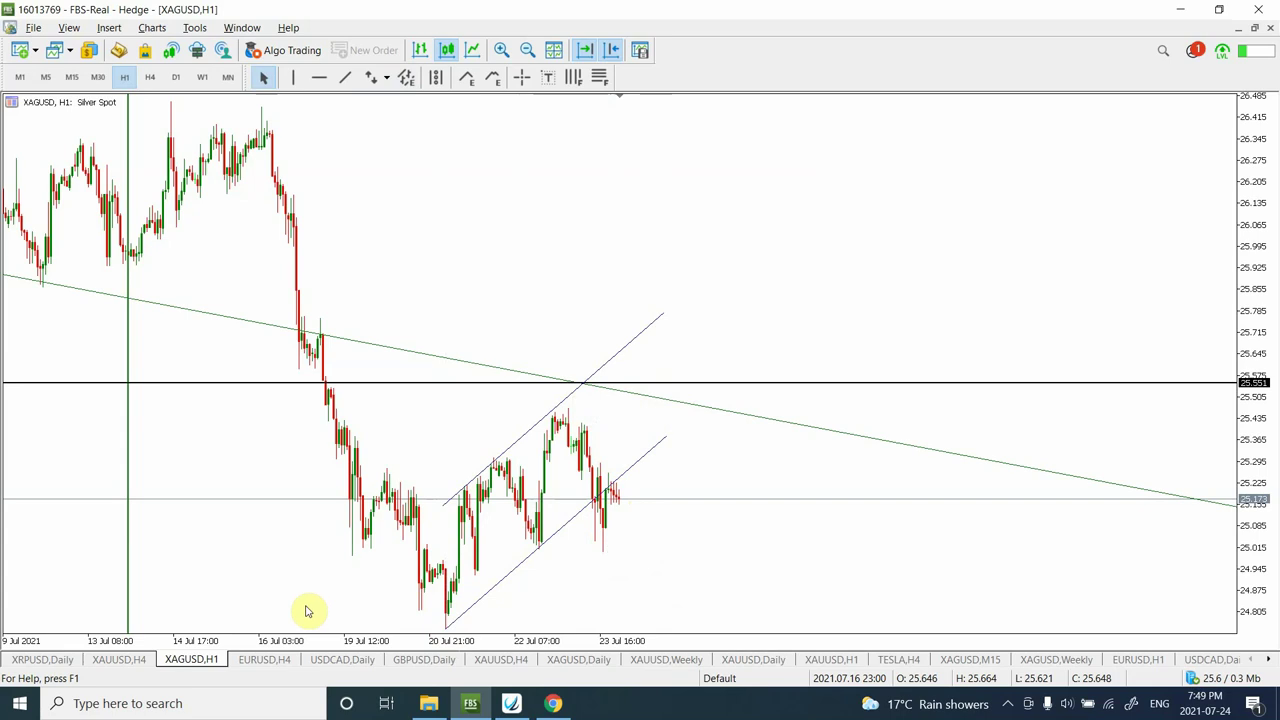
Step: On the EURUSD H4 chart, draw a steep rising trendline from the latest low near 1.175 to about 1.231
click(266, 661)
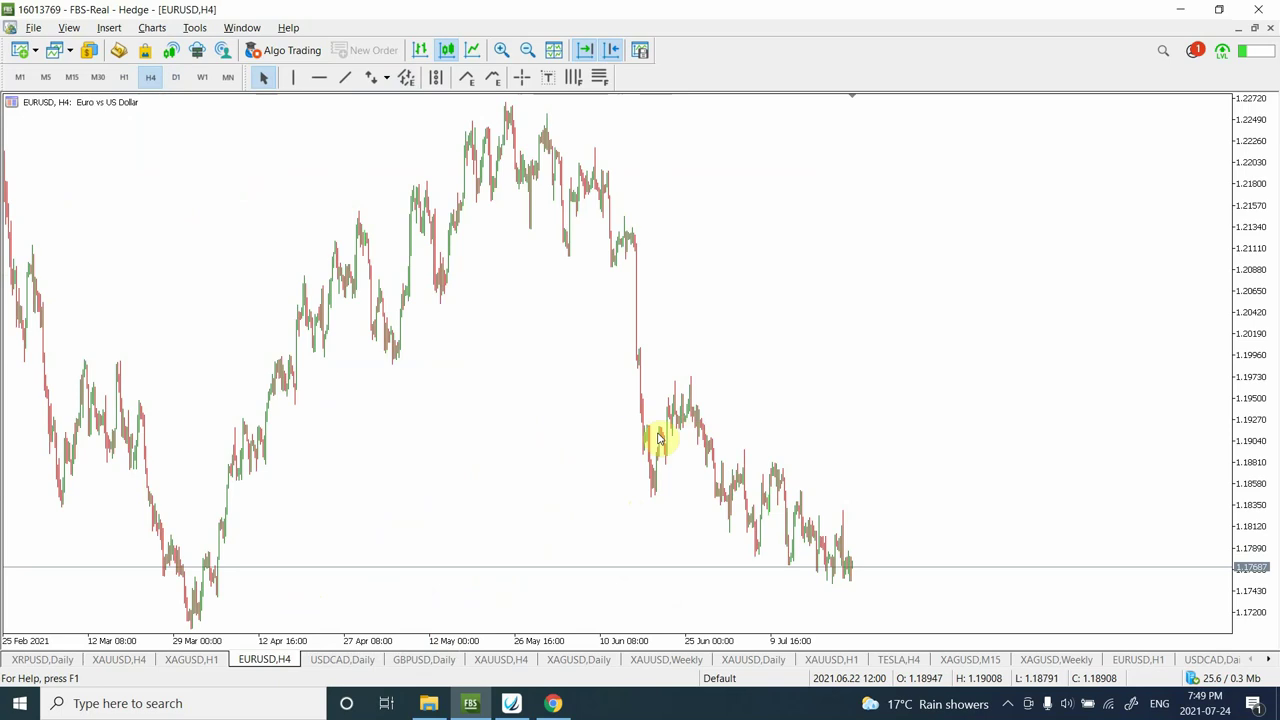
click(527, 51)
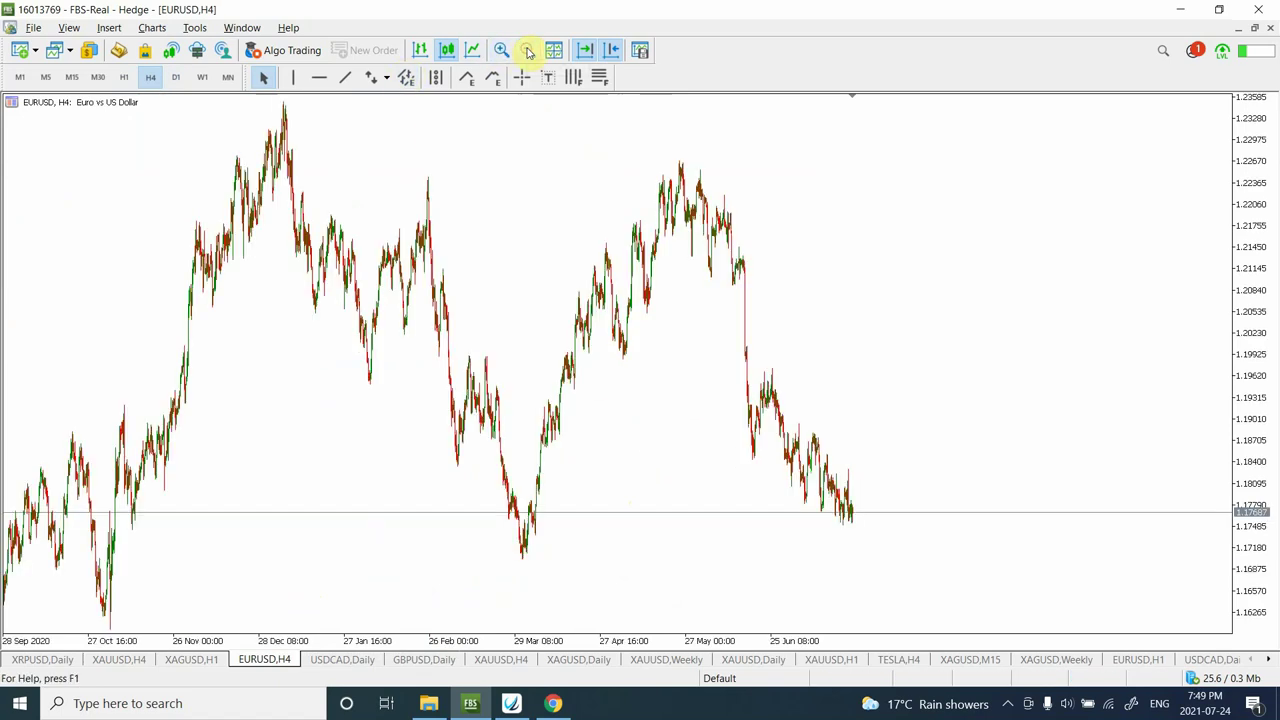
click(345, 77)
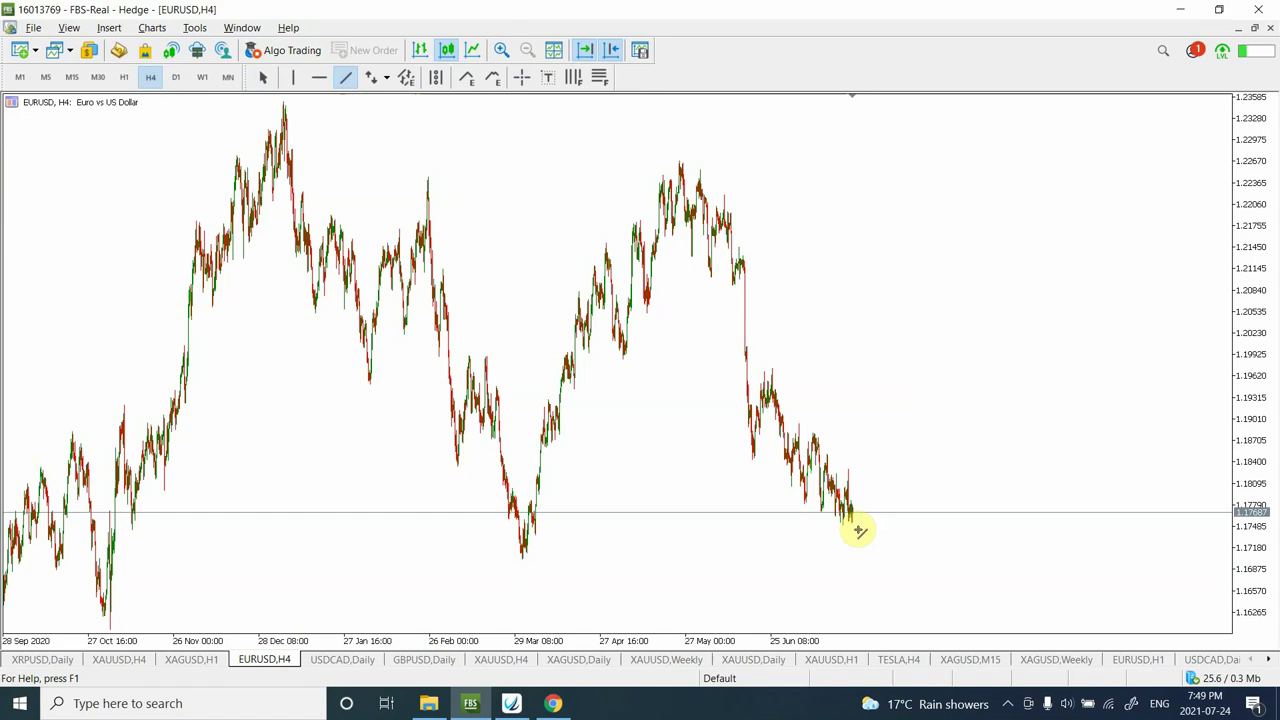
drag(858, 528, 982, 222)
drag(1020, 173, 1057, 129)
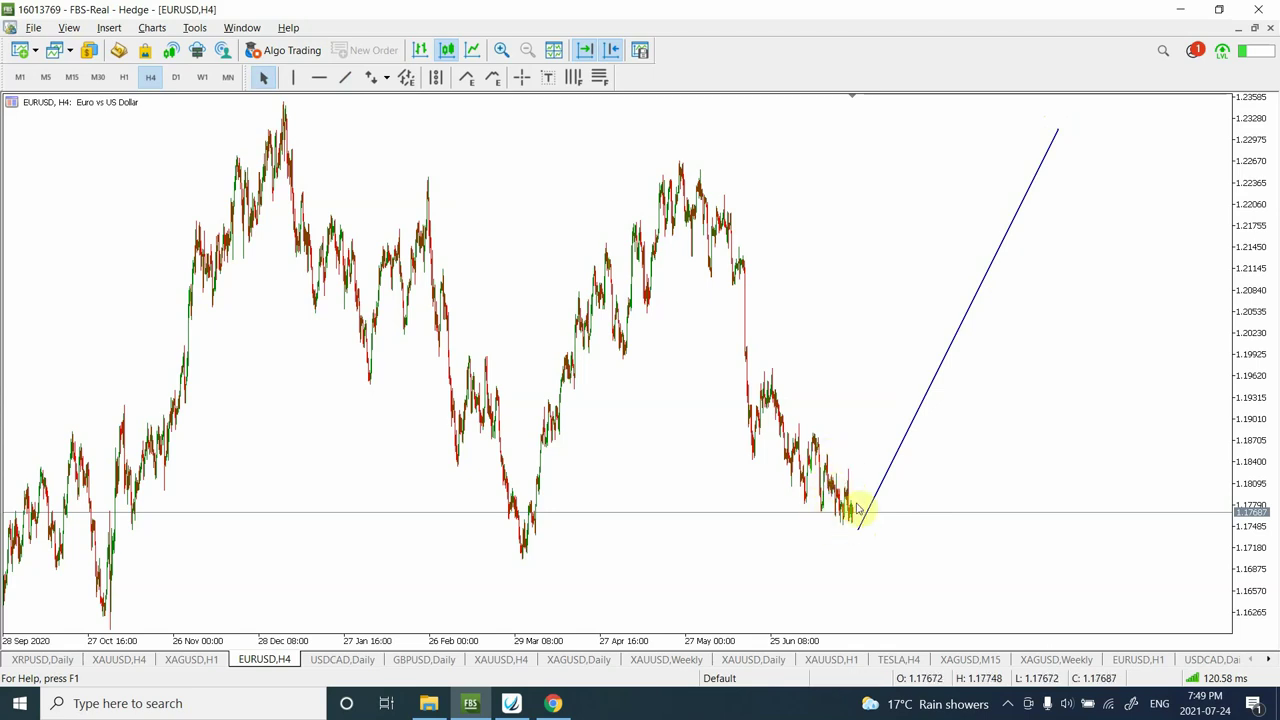
Step: Draw a falling trendline along the recent EURUSD highs, extended past the latest candle to cross the rising line
click(503, 50)
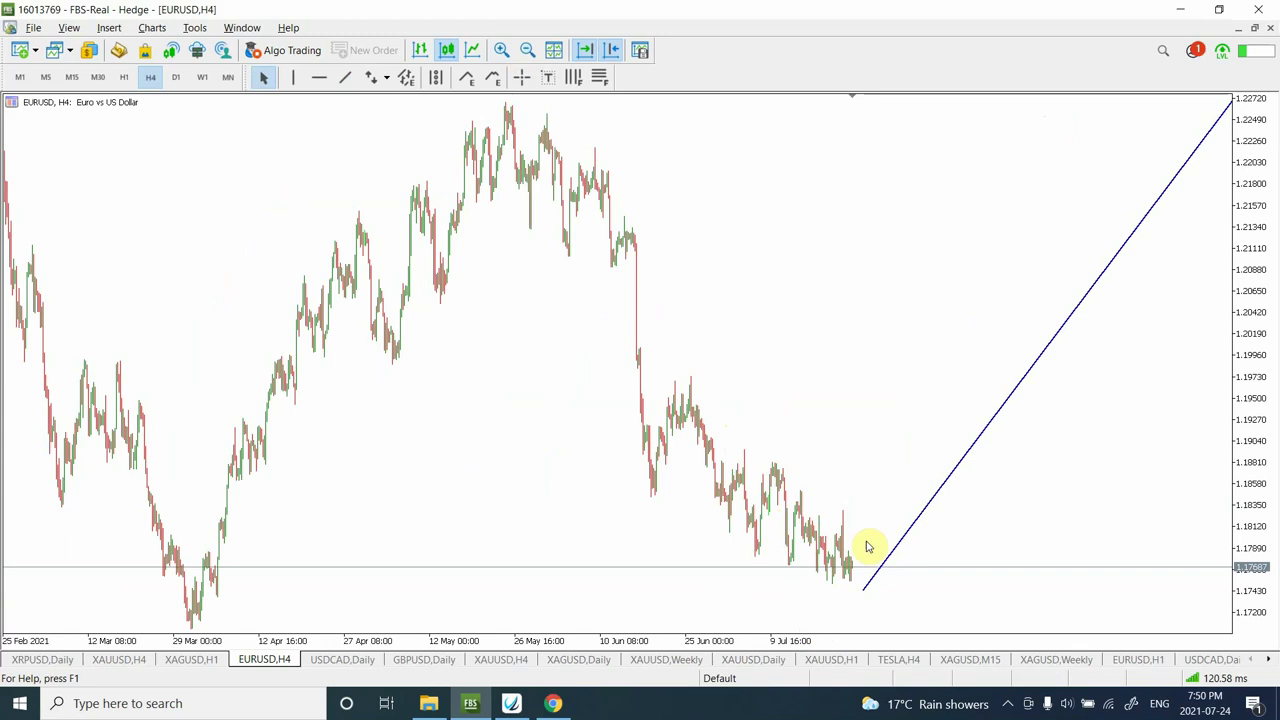
click(345, 78)
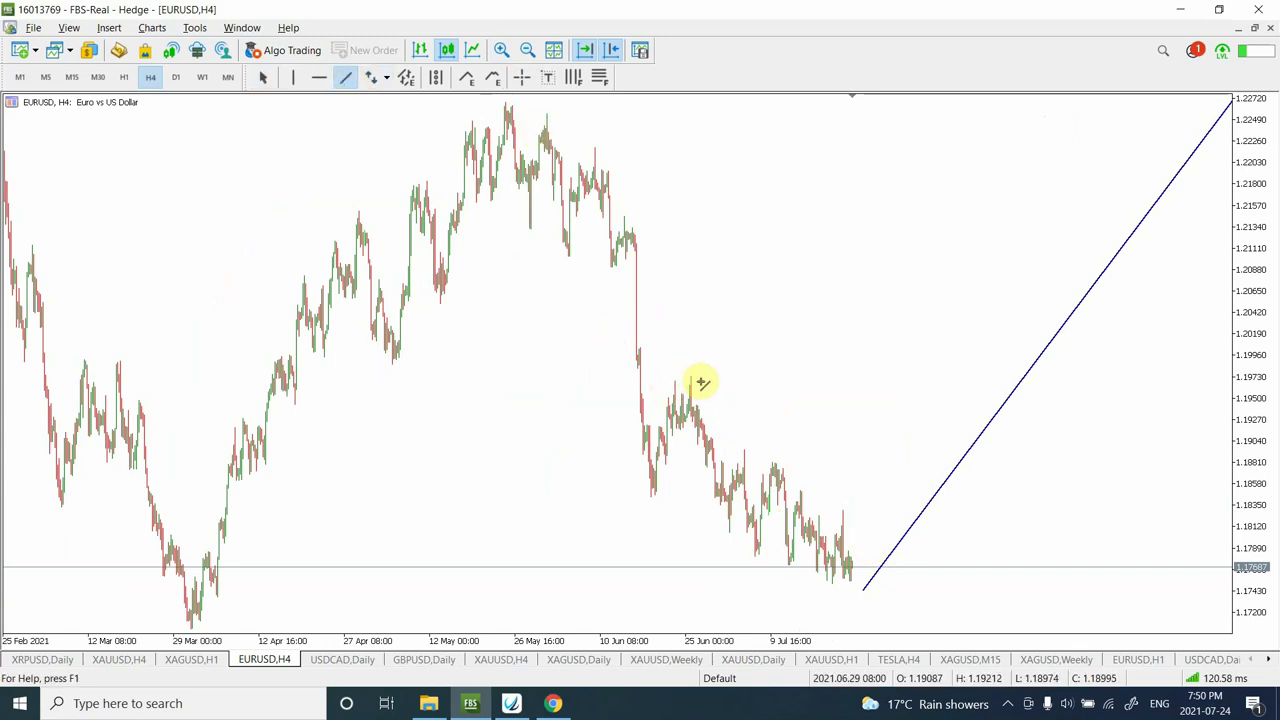
drag(727, 434, 940, 565)
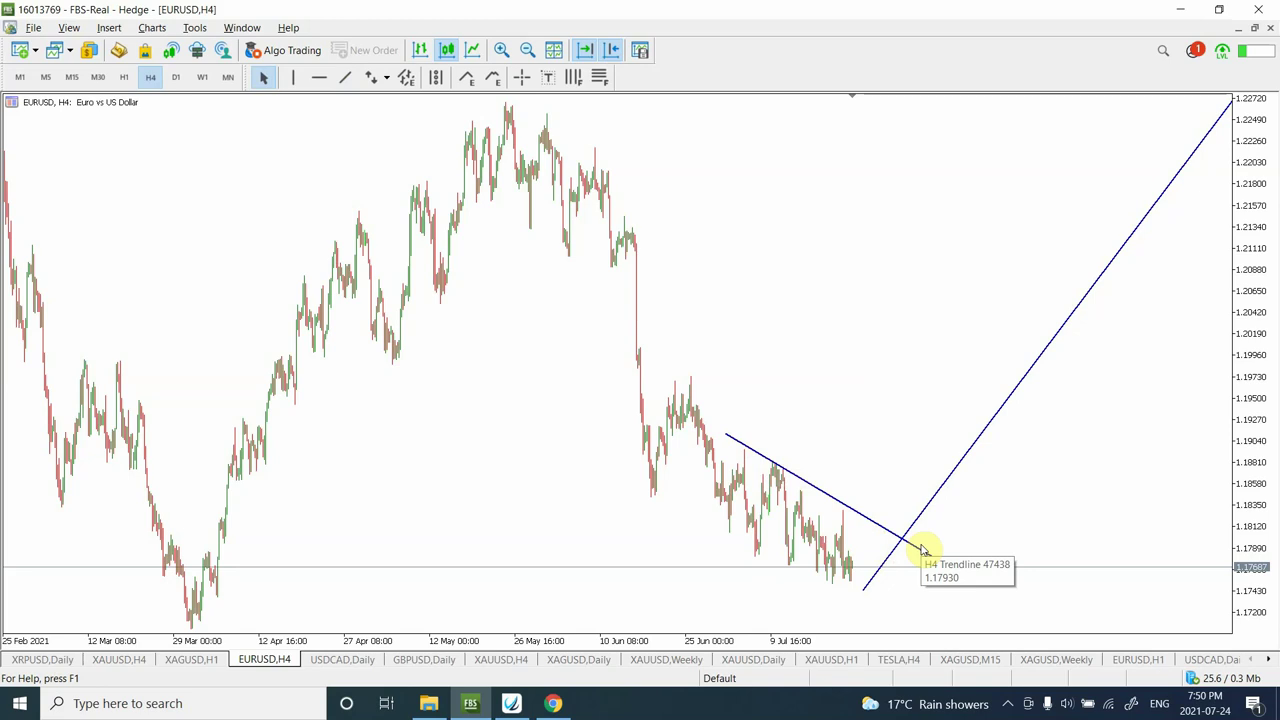
Step: Add a horizontal line at about 1.1973 on the EURUSD H4 chart, on the late-June swing high, and compare it with earlier price action
click(316, 86)
drag(588, 437, 631, 378)
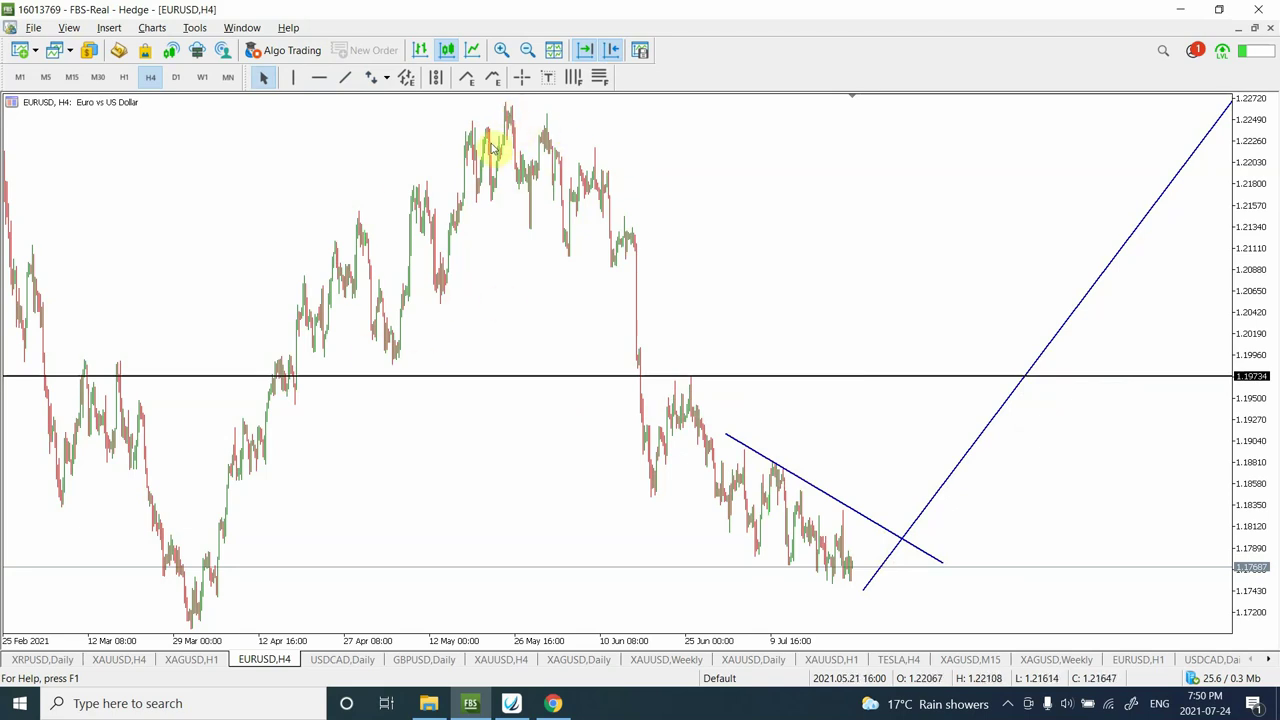
drag(390, 446, 660, 429)
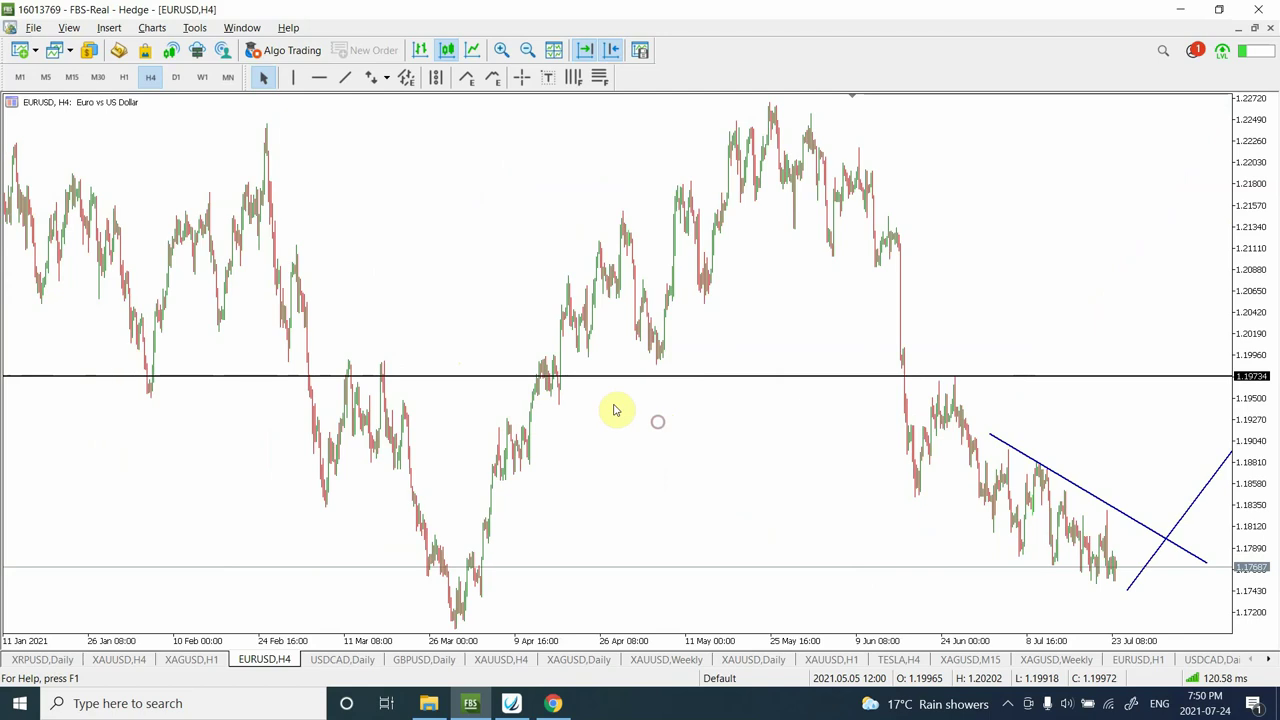
mouse_move(405, 289)
mouse_down()
mouse_move(843, 294)
mouse_move(713, 302)
mouse_move(217, 262)
mouse_up()
drag(690, 342, 319, 278)
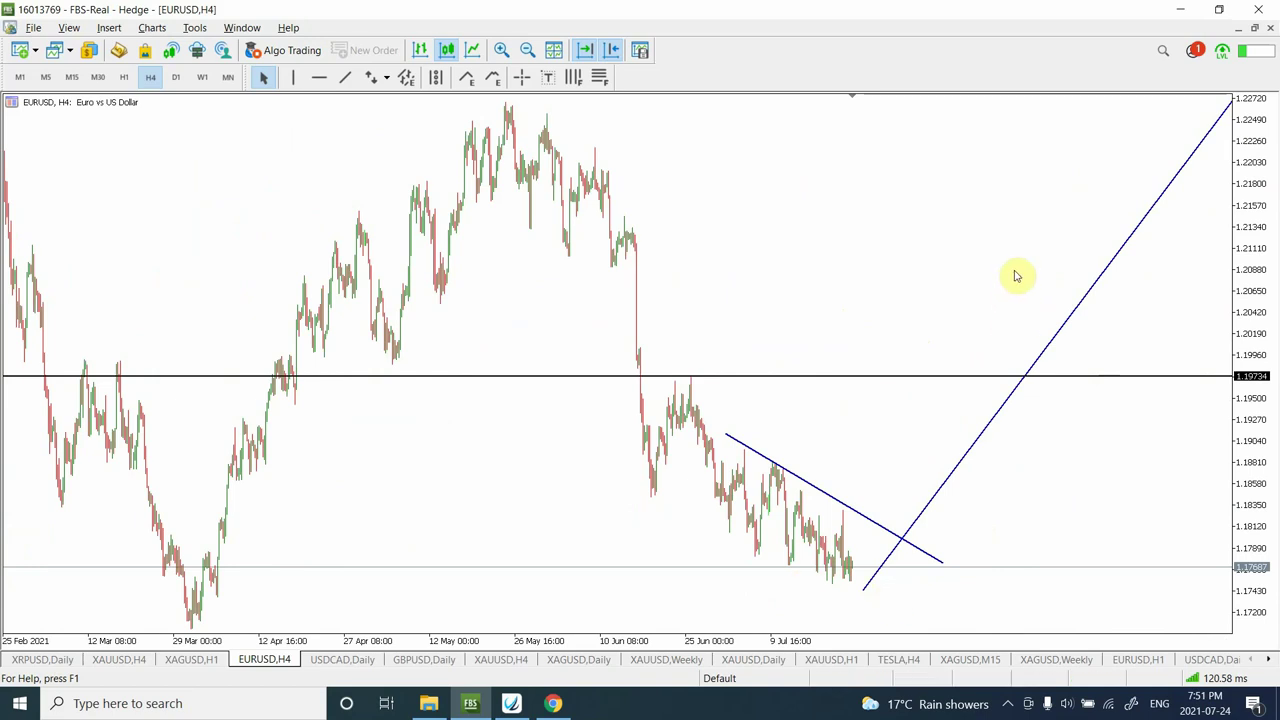
Step: After viewing USDCAD Daily, lower the GBPUSD horizontal support line on H4 to about 1.3564 under the July low, and review it on Daily
click(344, 662)
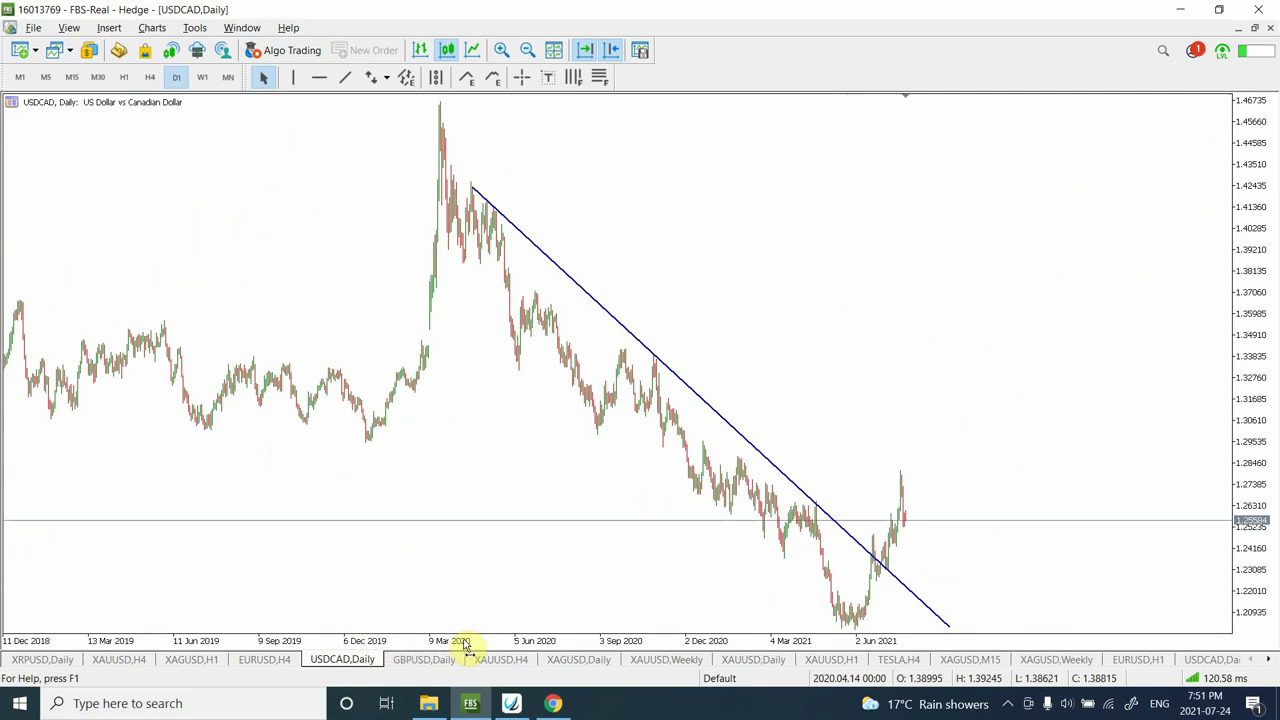
click(416, 664)
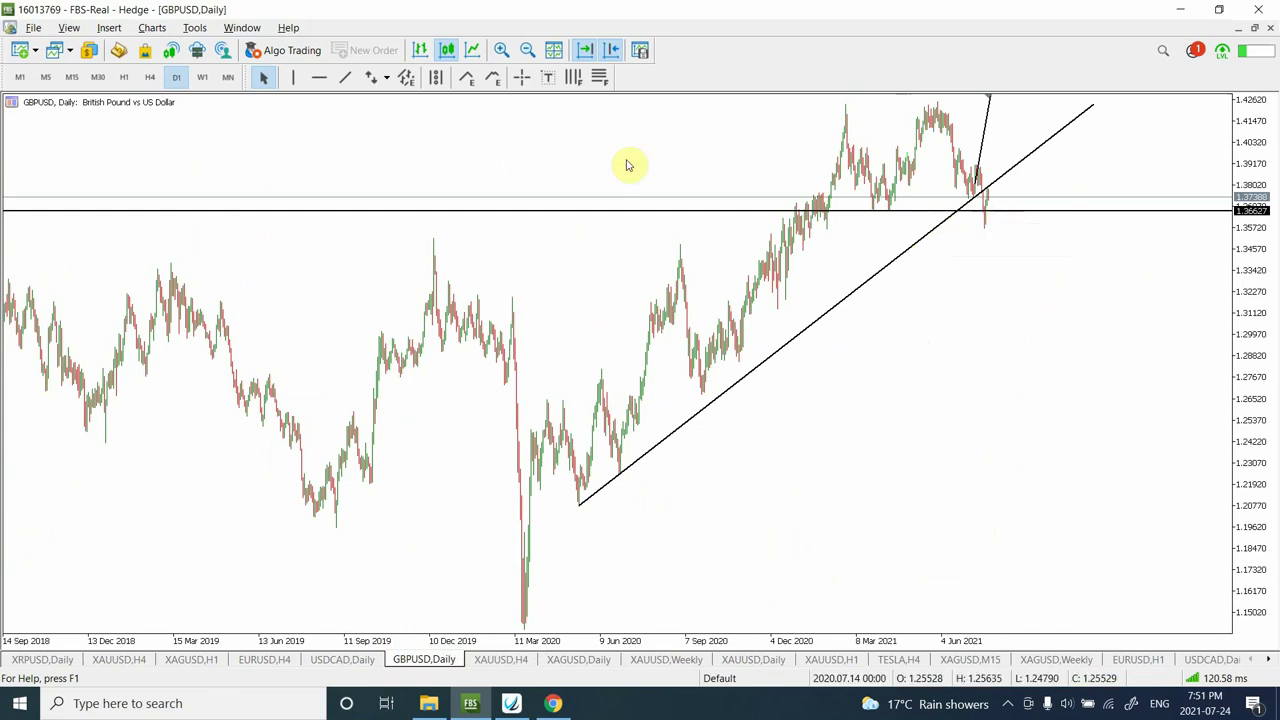
click(150, 78)
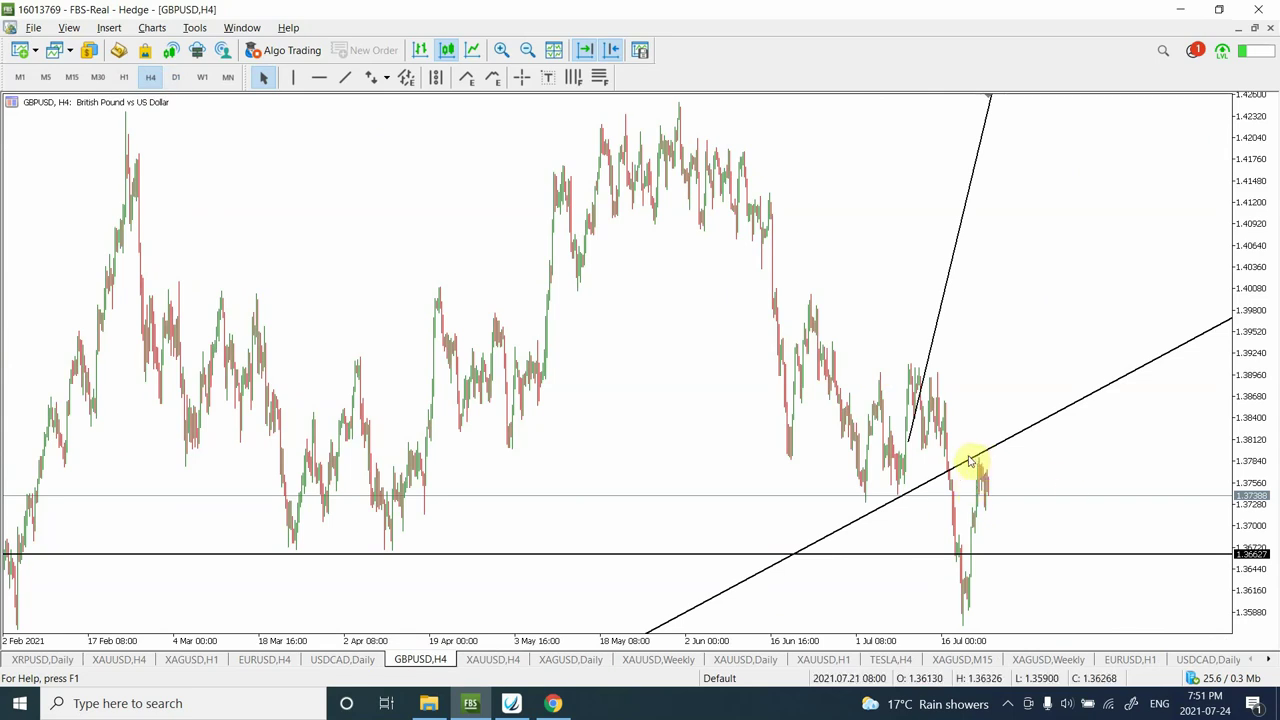
click(527, 50)
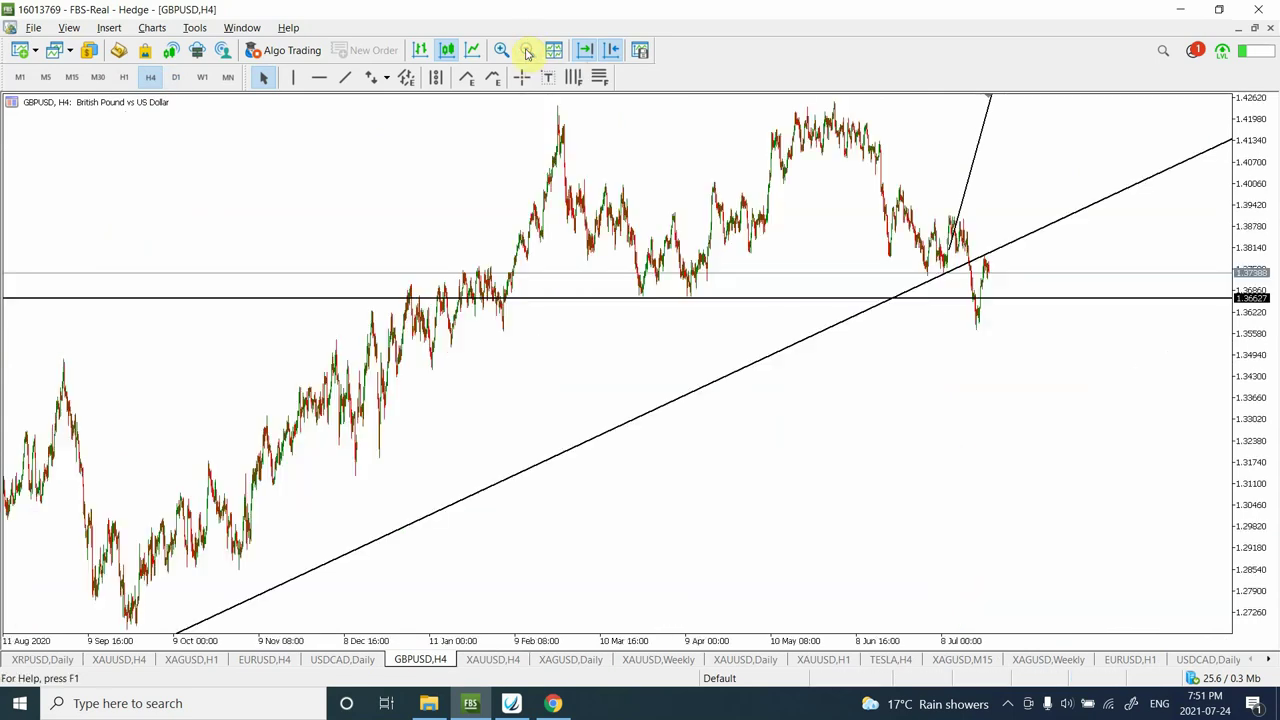
double_click(995, 299)
drag(996, 302, 1007, 333)
double_click(1008, 333)
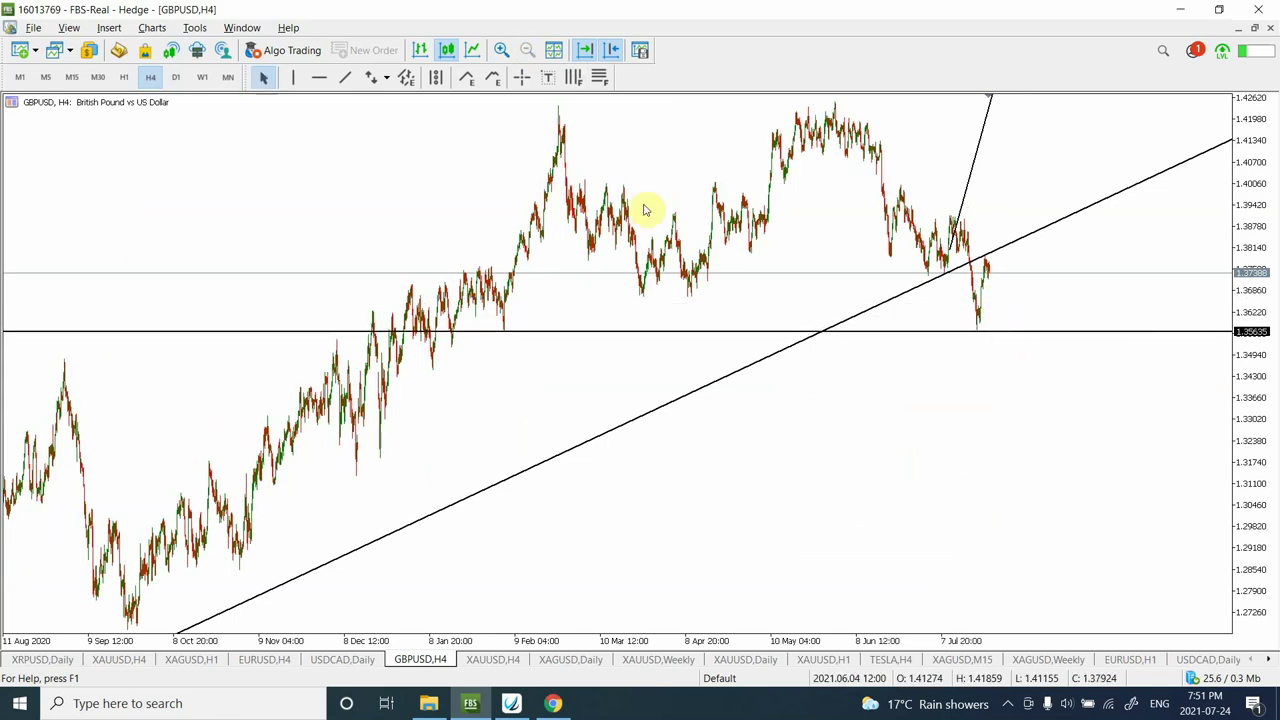
click(177, 78)
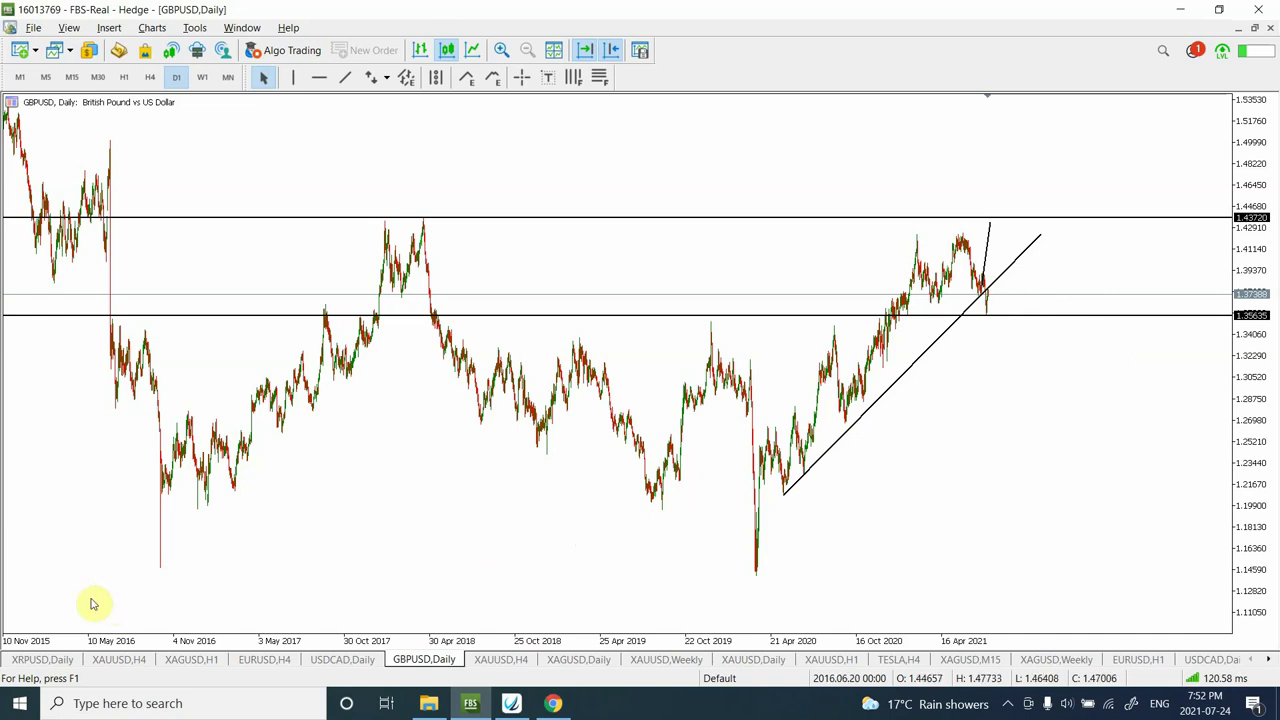
Step: On the XRPUSD Daily chart, extend the short rising trendline to about 1.09 and add a horizontal line at 1.08997 on the June high
click(40, 659)
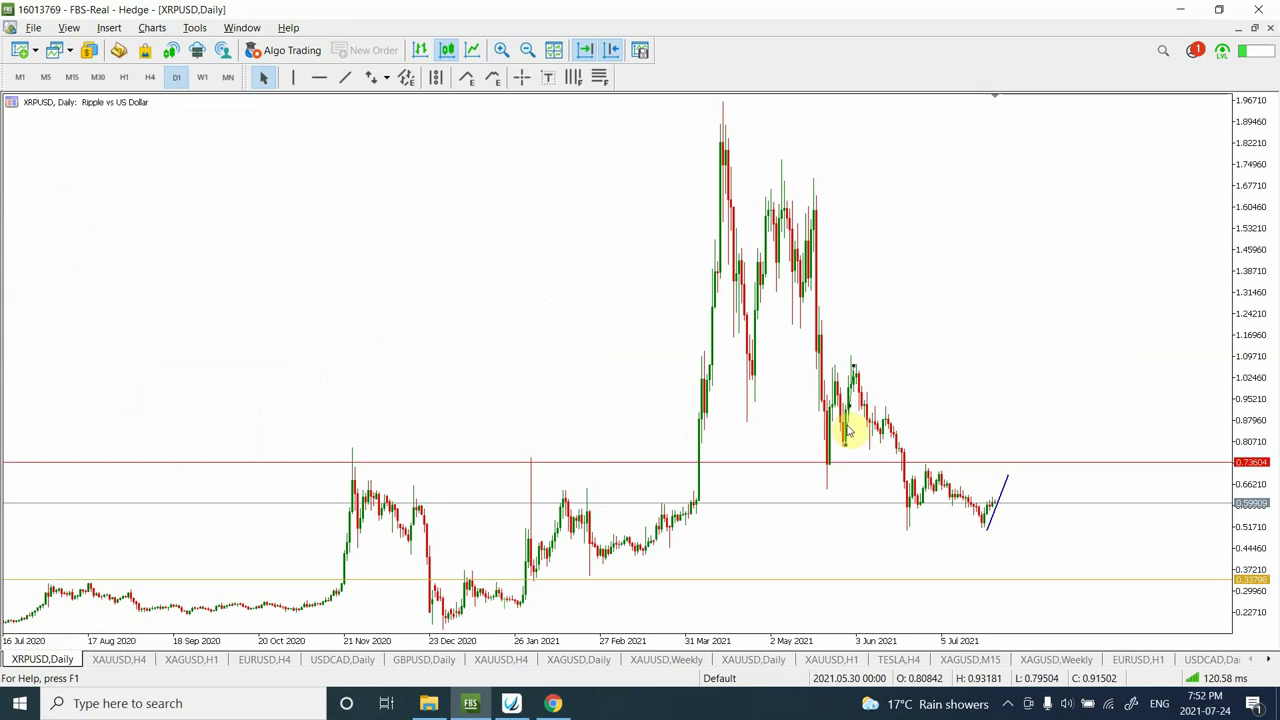
double_click(1005, 485)
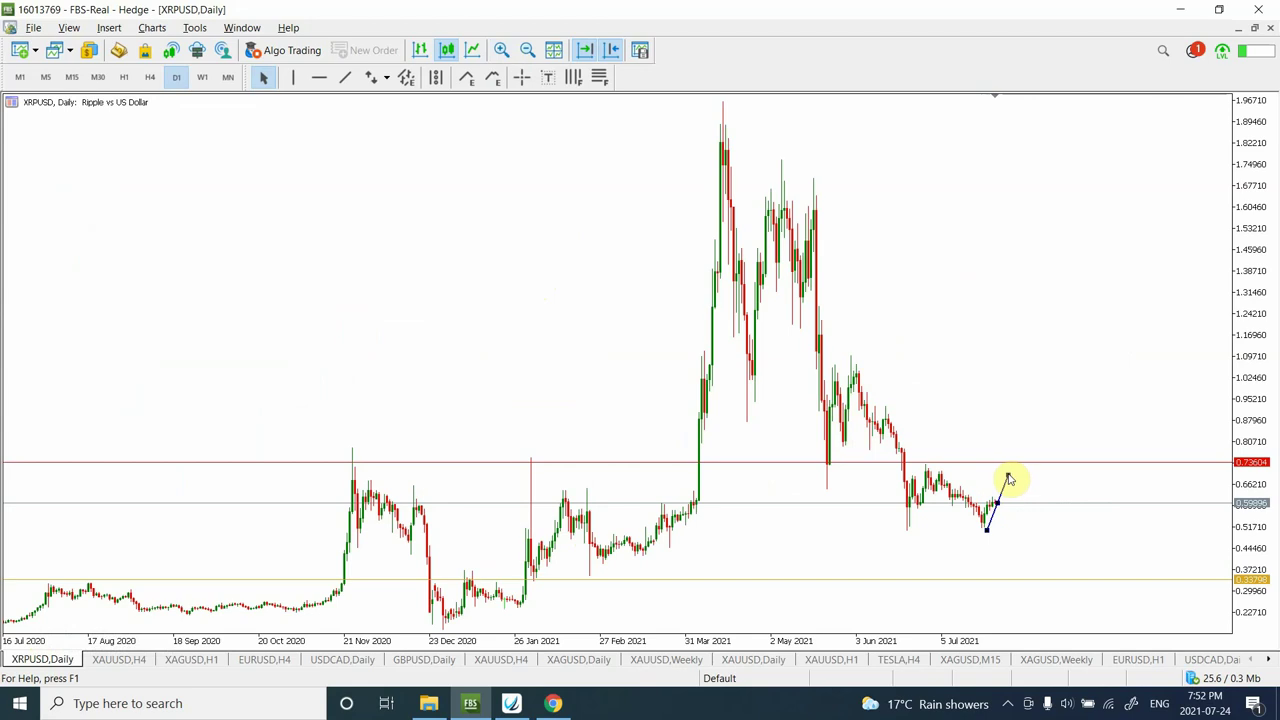
drag(1007, 478, 1025, 366)
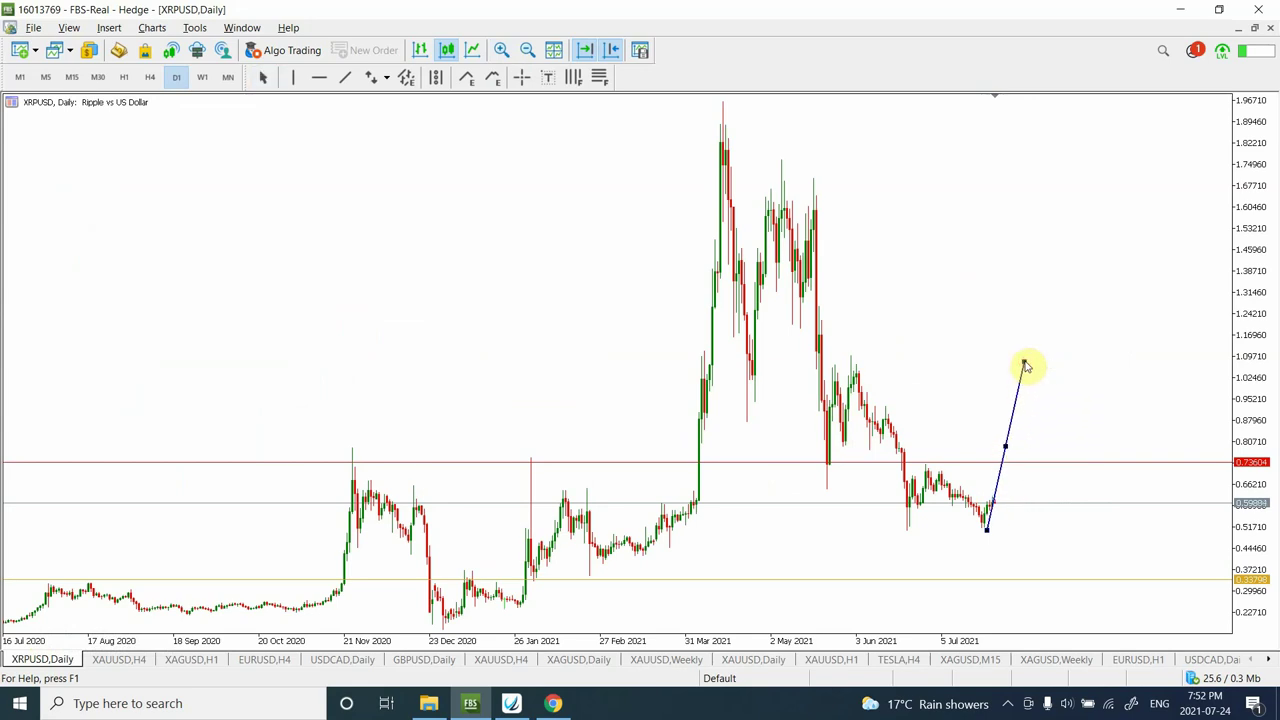
click(586, 234)
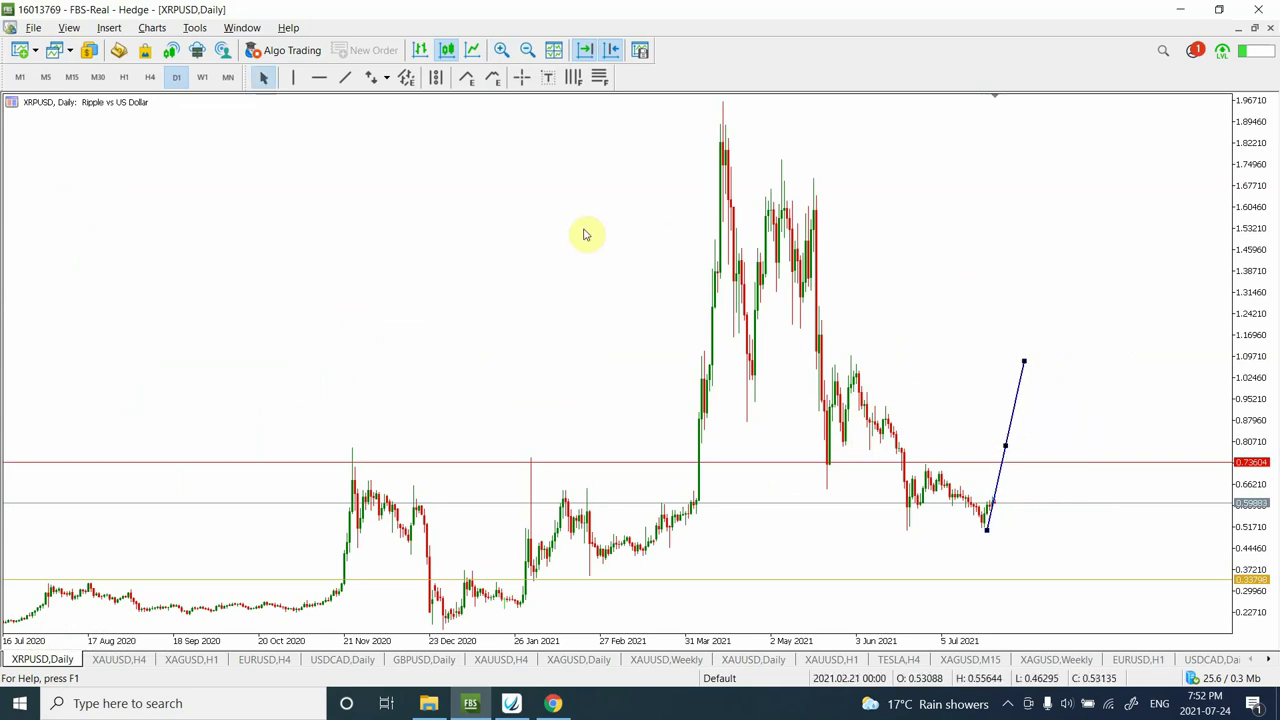
click(319, 77)
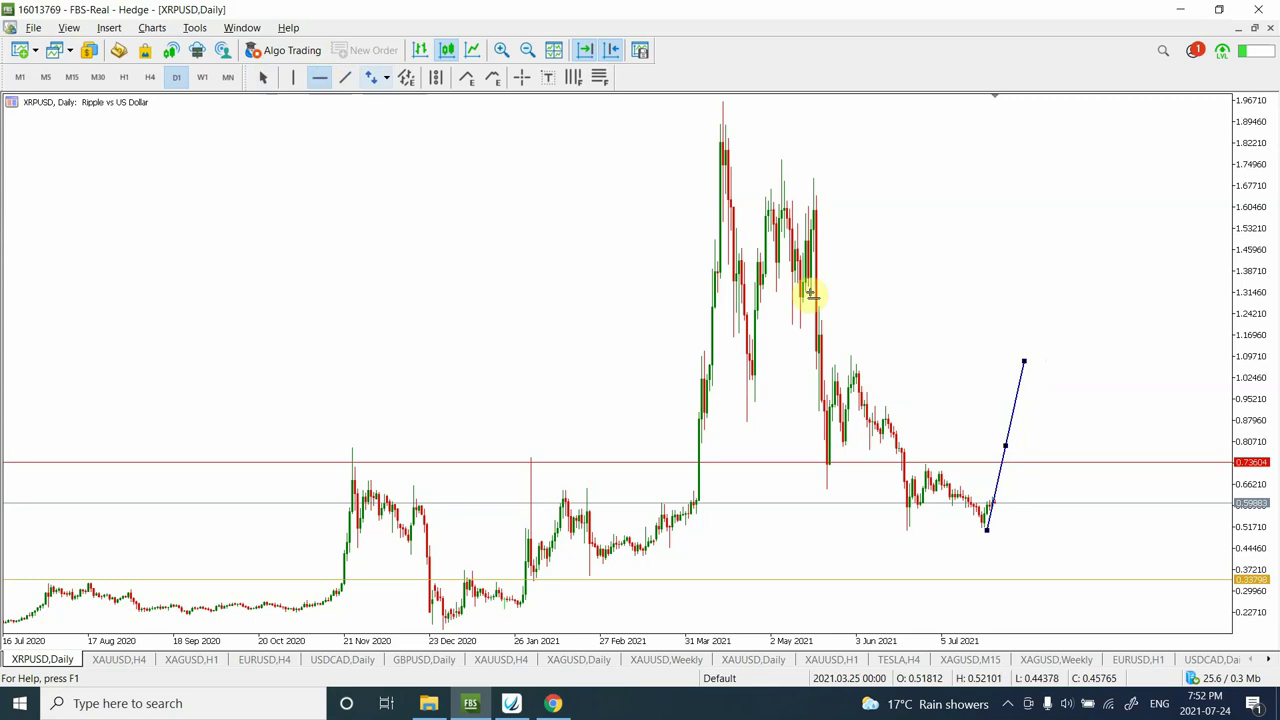
click(889, 358)
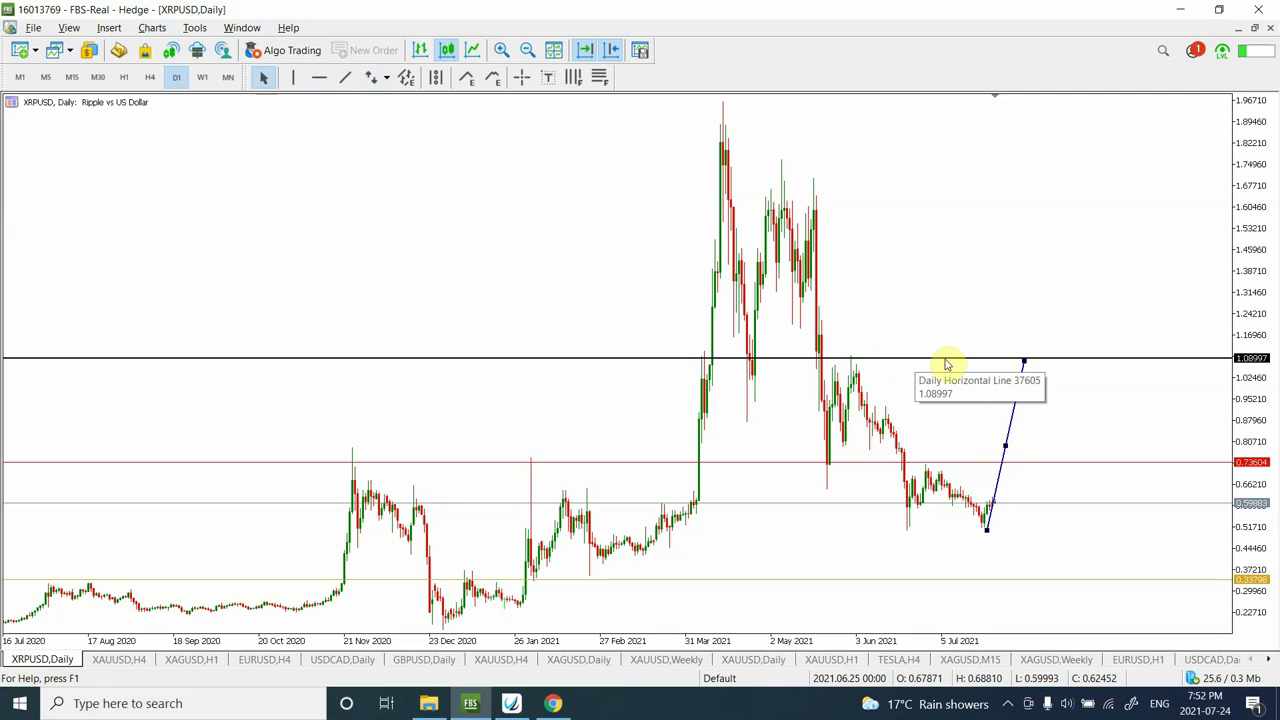
Step: Shorten the XRPUSD rising trendline to end just below the red 0.73604 level, and fine-tune its upper end on the H4 chart
click(1024, 362)
drag(1023, 362, 1011, 468)
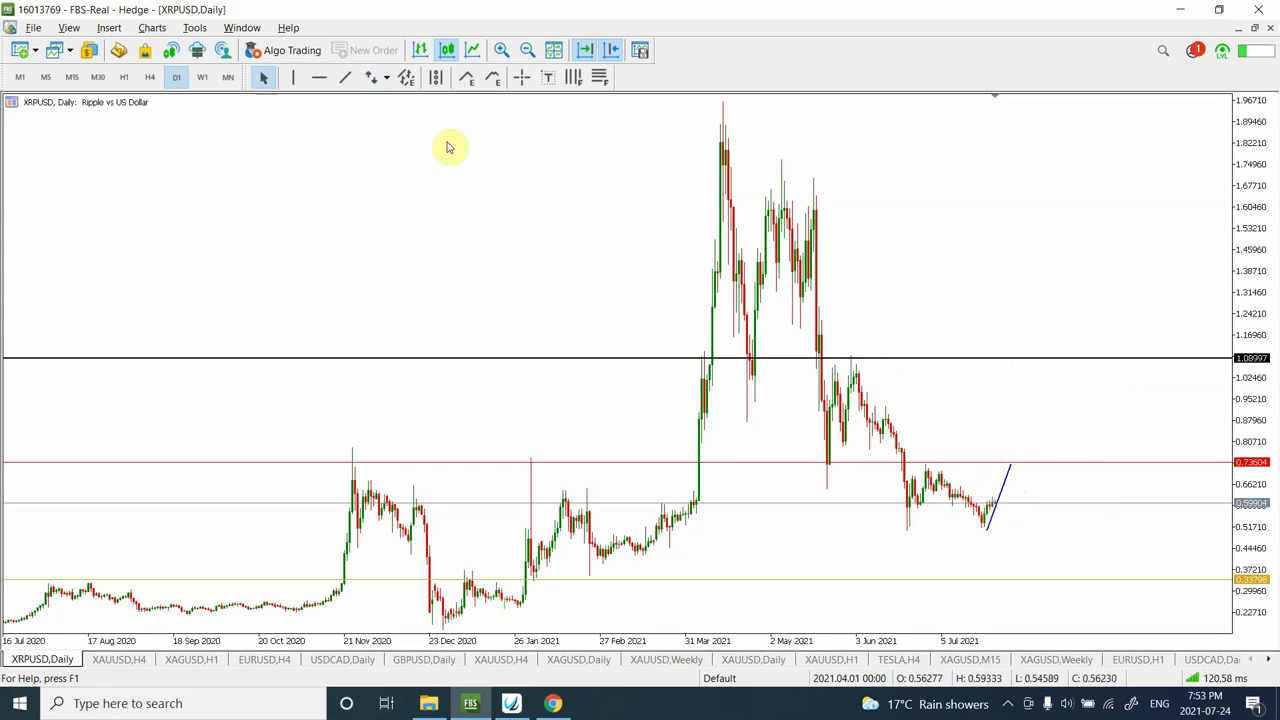
click(153, 78)
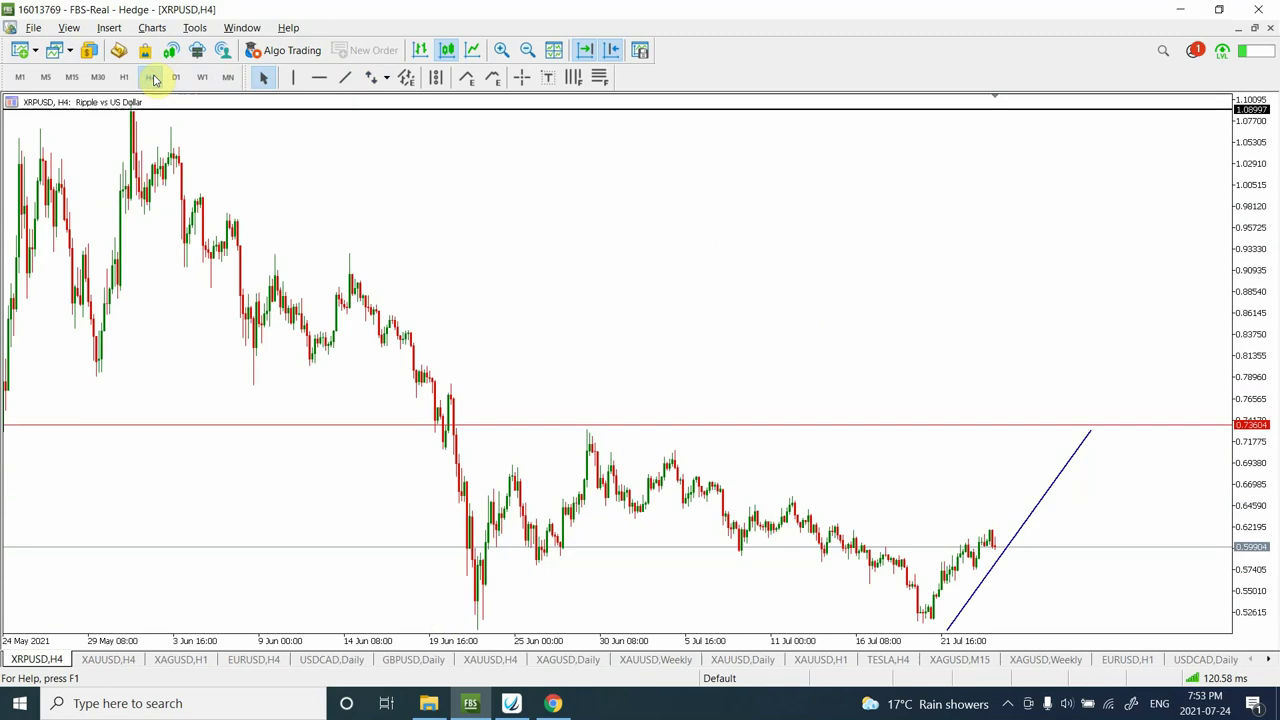
click(527, 52)
click(527, 52)
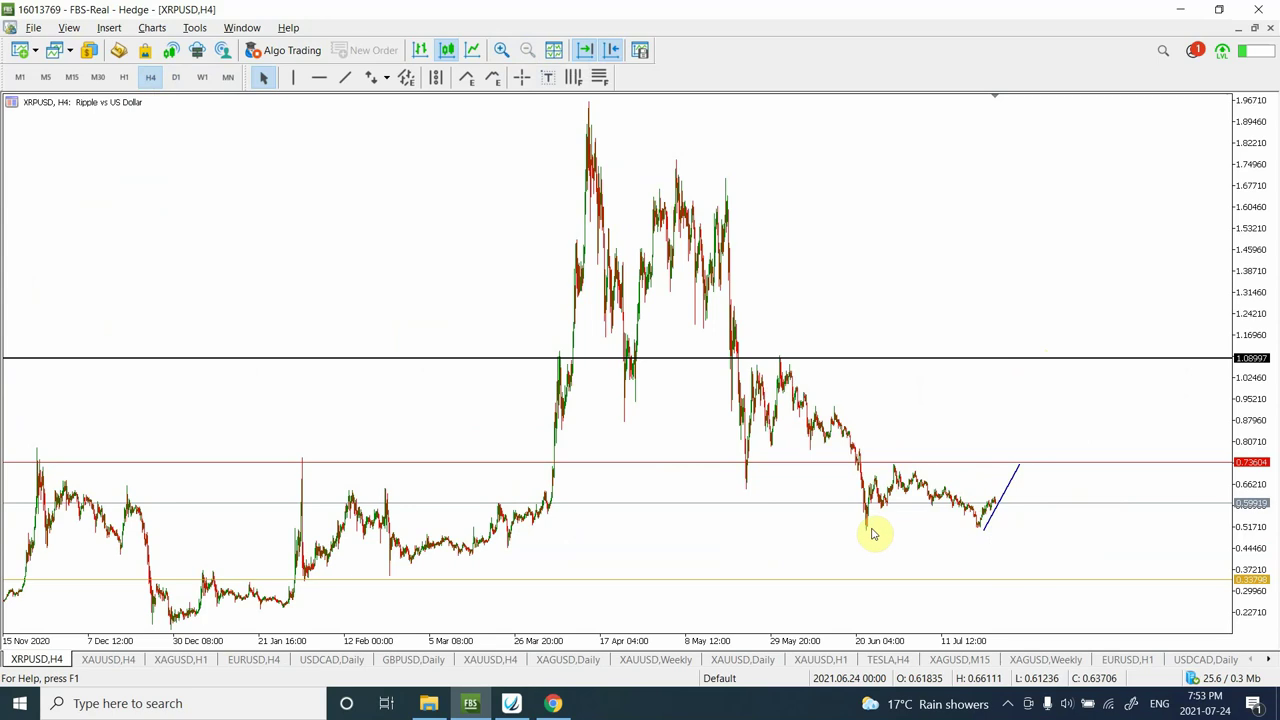
click(1017, 470)
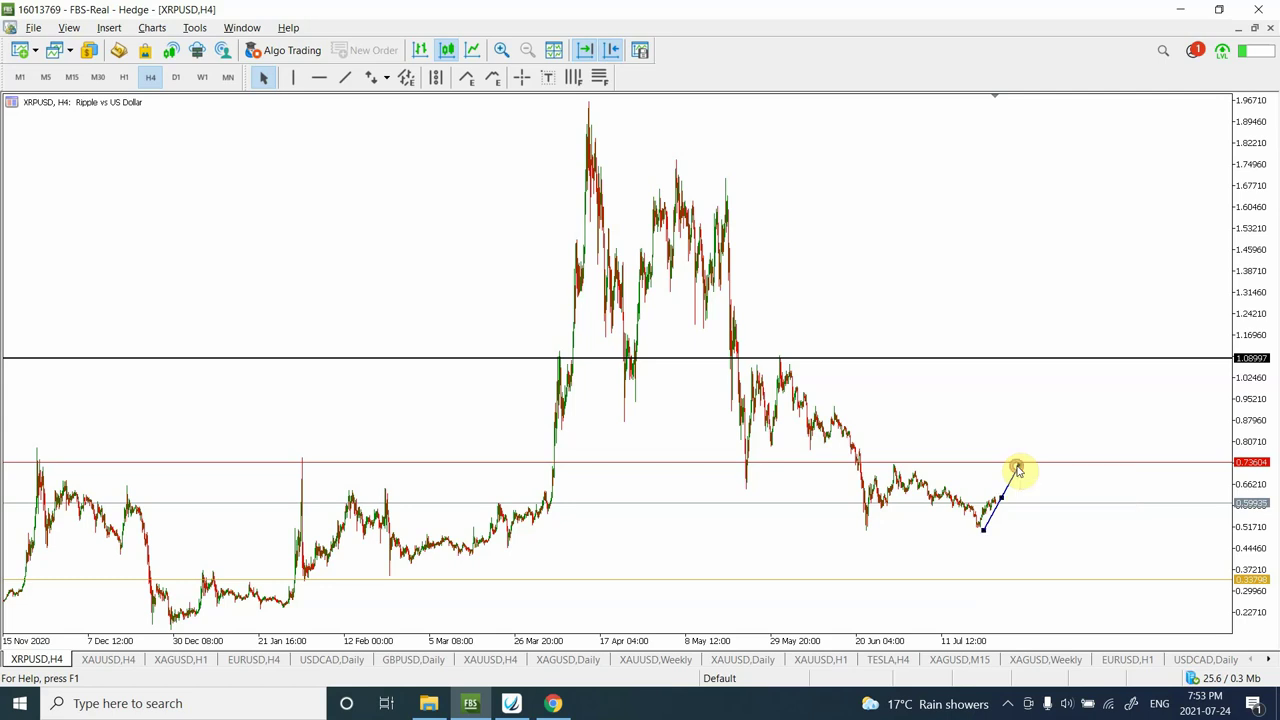
drag(1015, 470, 1015, 470)
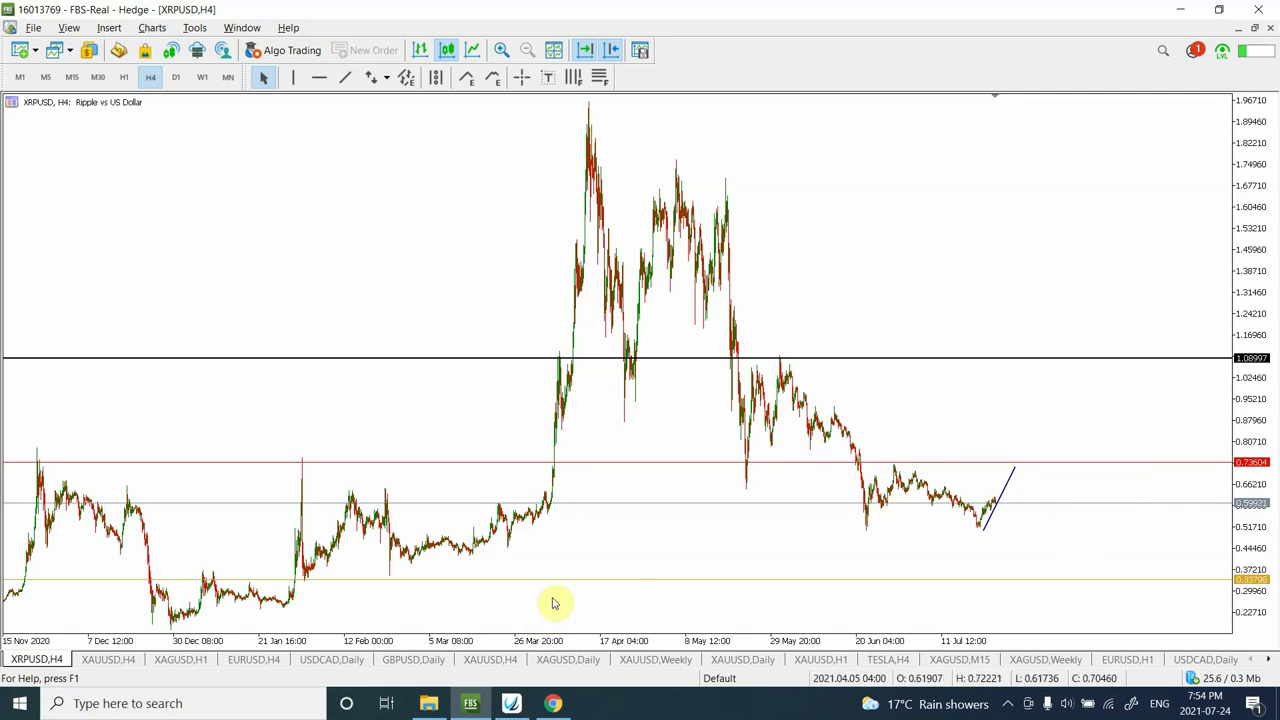
Step: Switch to the FP Markets MetaTrader 4 terminal and add a horizontal line at 42544.14 on BTCUSD H1, at the blue (w) high
click(505, 595)
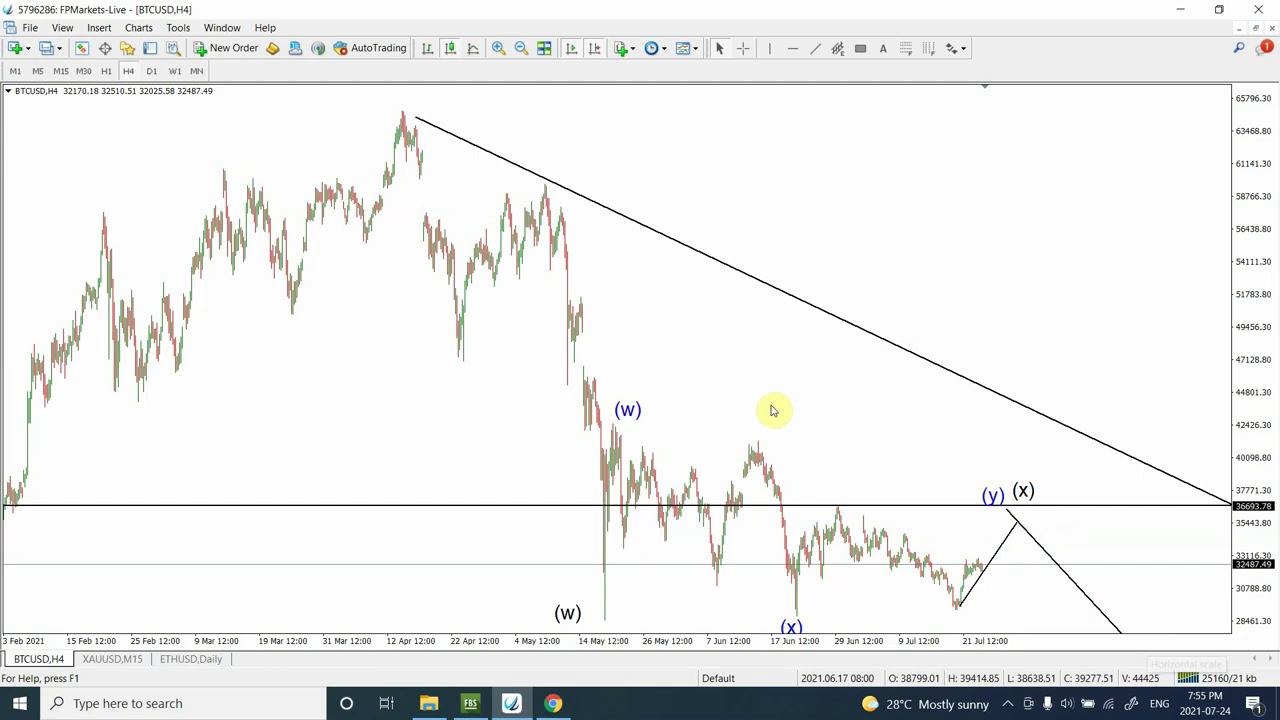
click(107, 71)
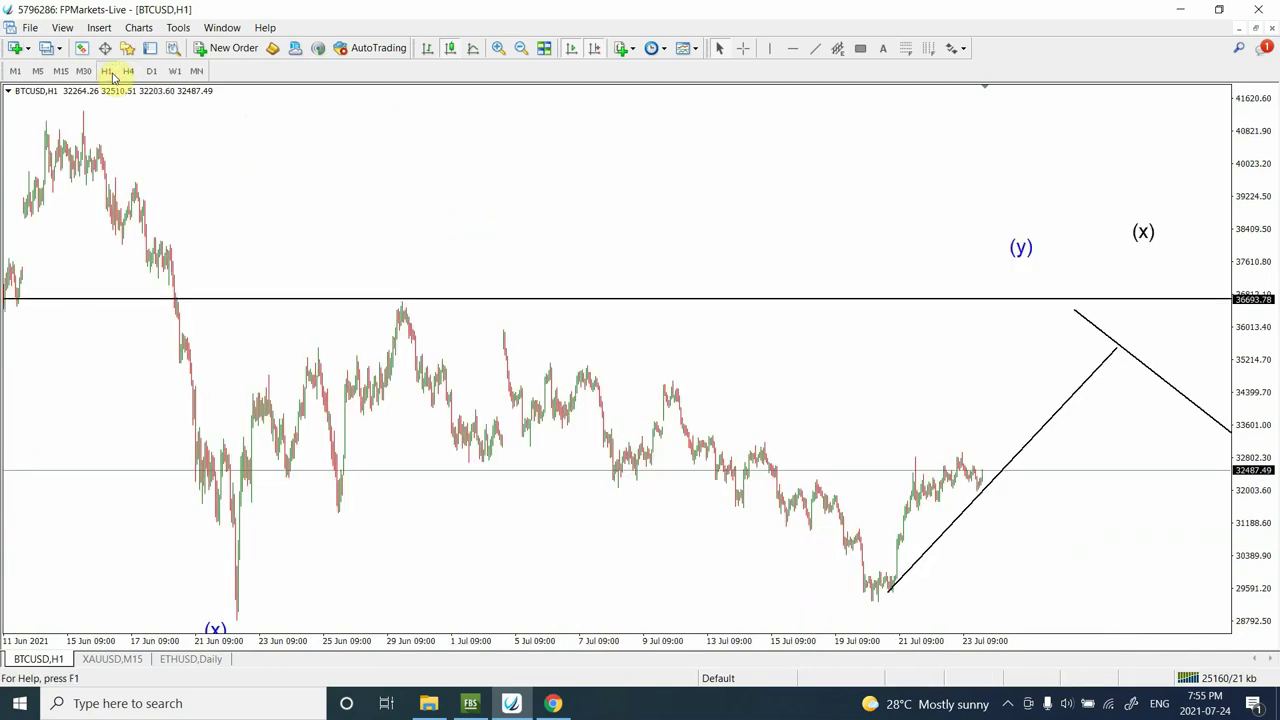
click(521, 50)
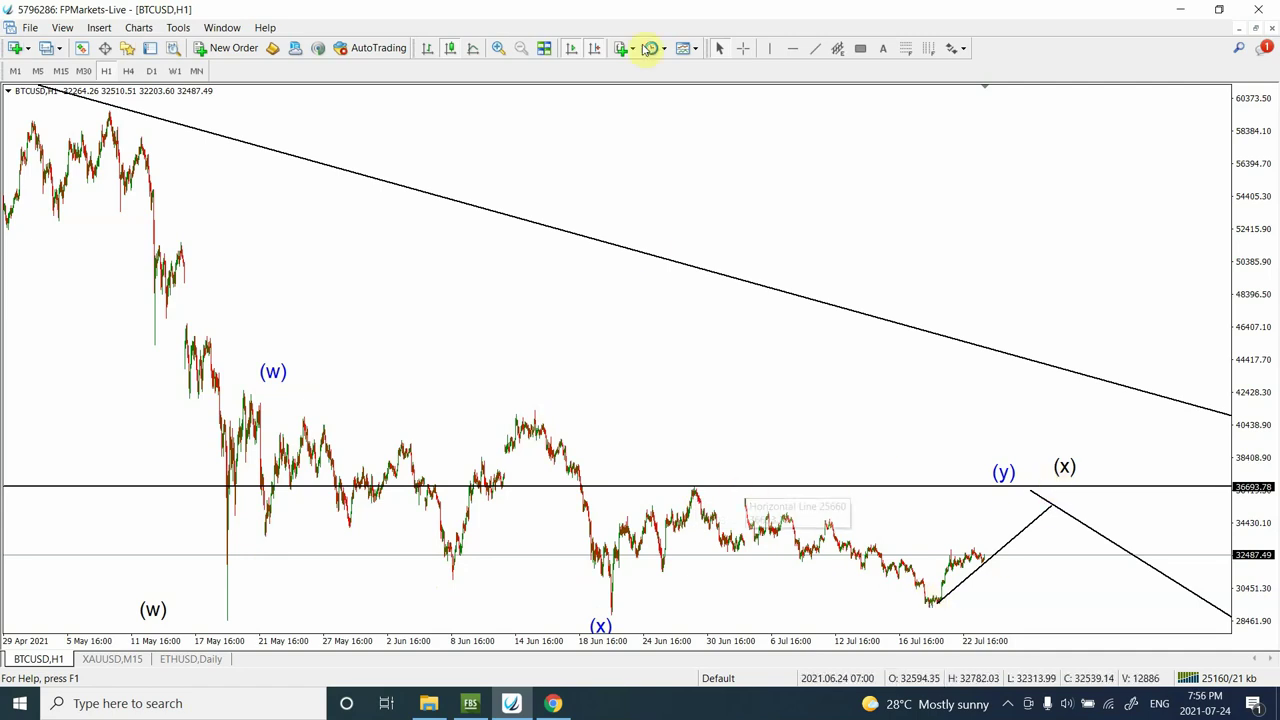
click(793, 49)
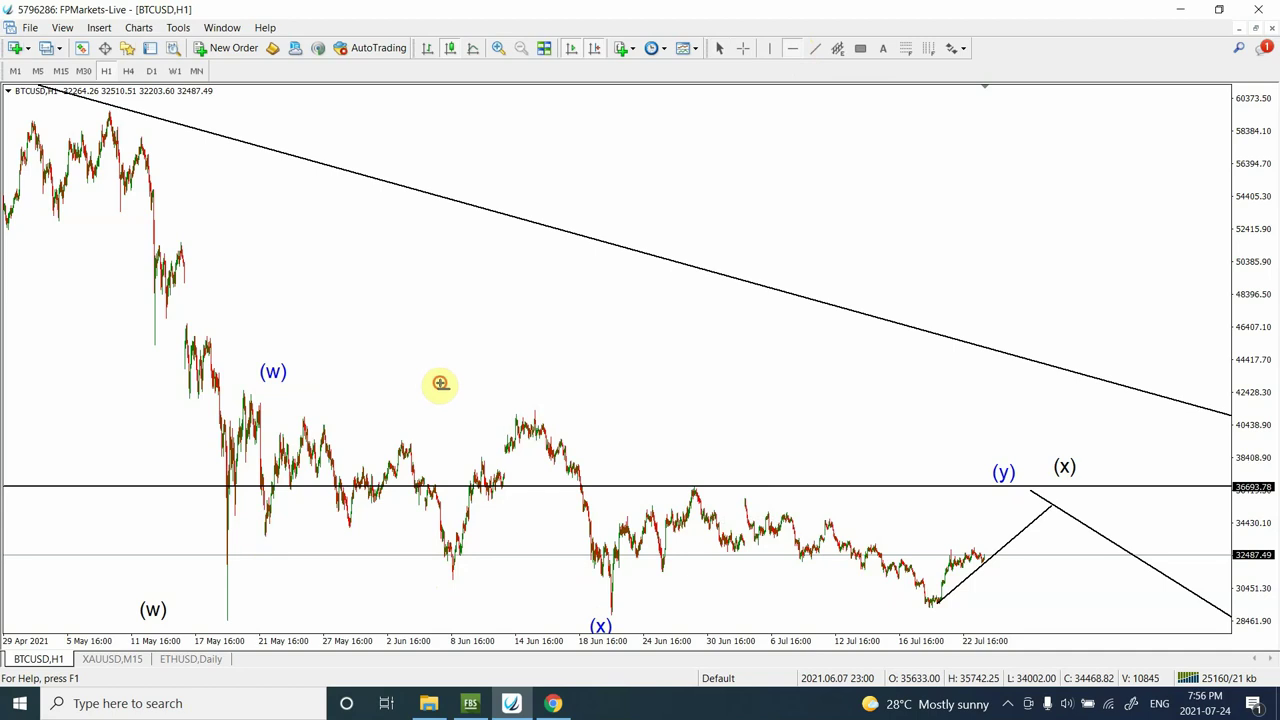
mouse_move(437, 380)
mouse_down()
mouse_move(446, 371)
mouse_move(455, 393)
mouse_up()
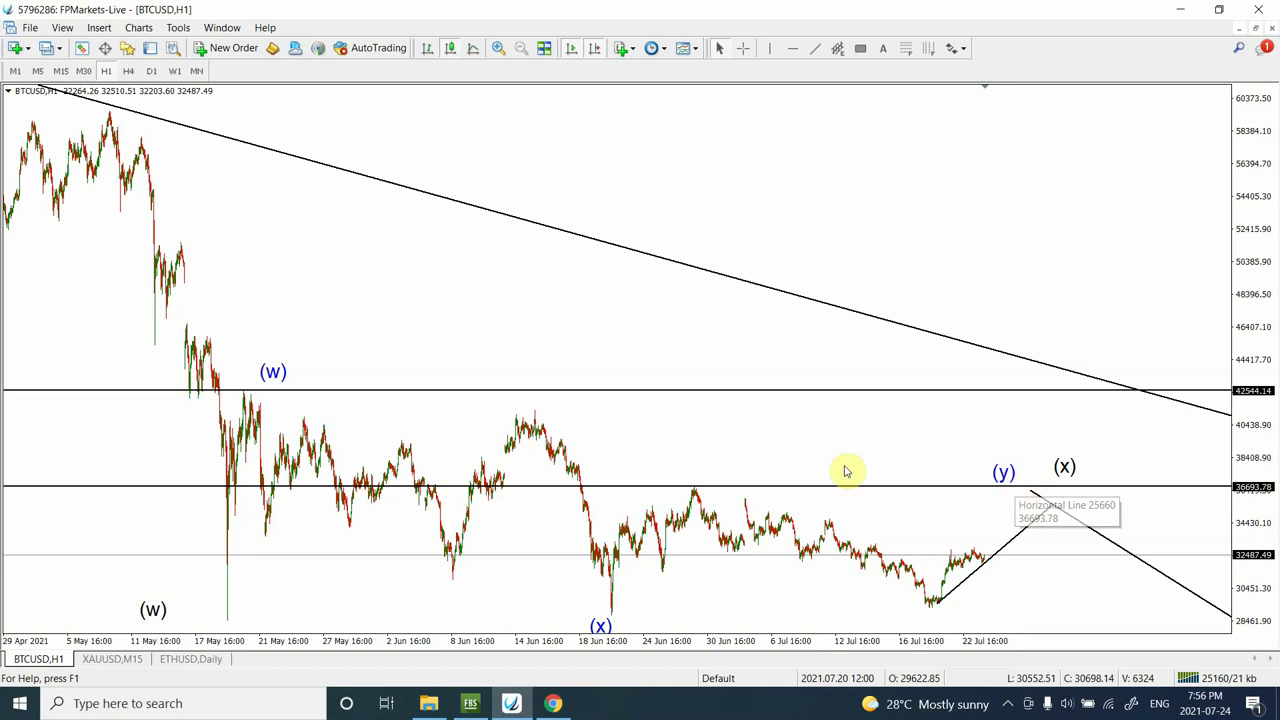
Step: Check BTCUSD on H4, and refit the rising trendline on H1 from the 21 July low through the latest low to about 36,100
click(129, 72)
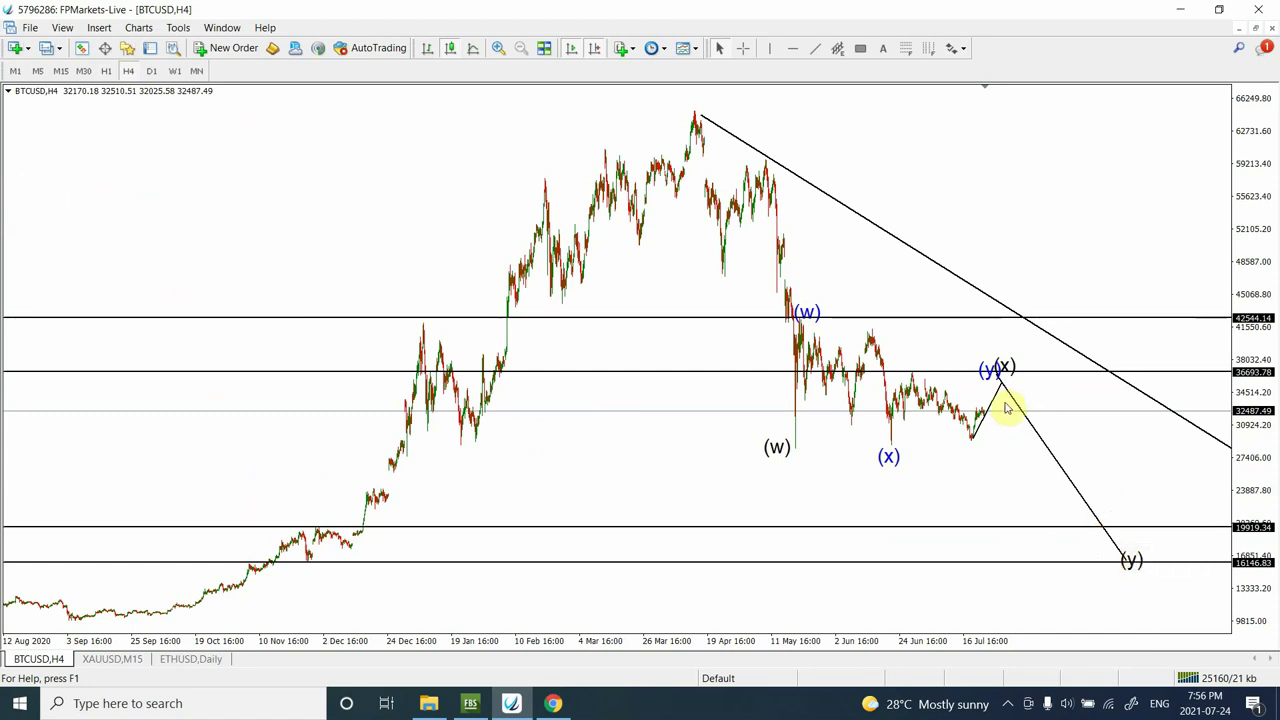
click(498, 48)
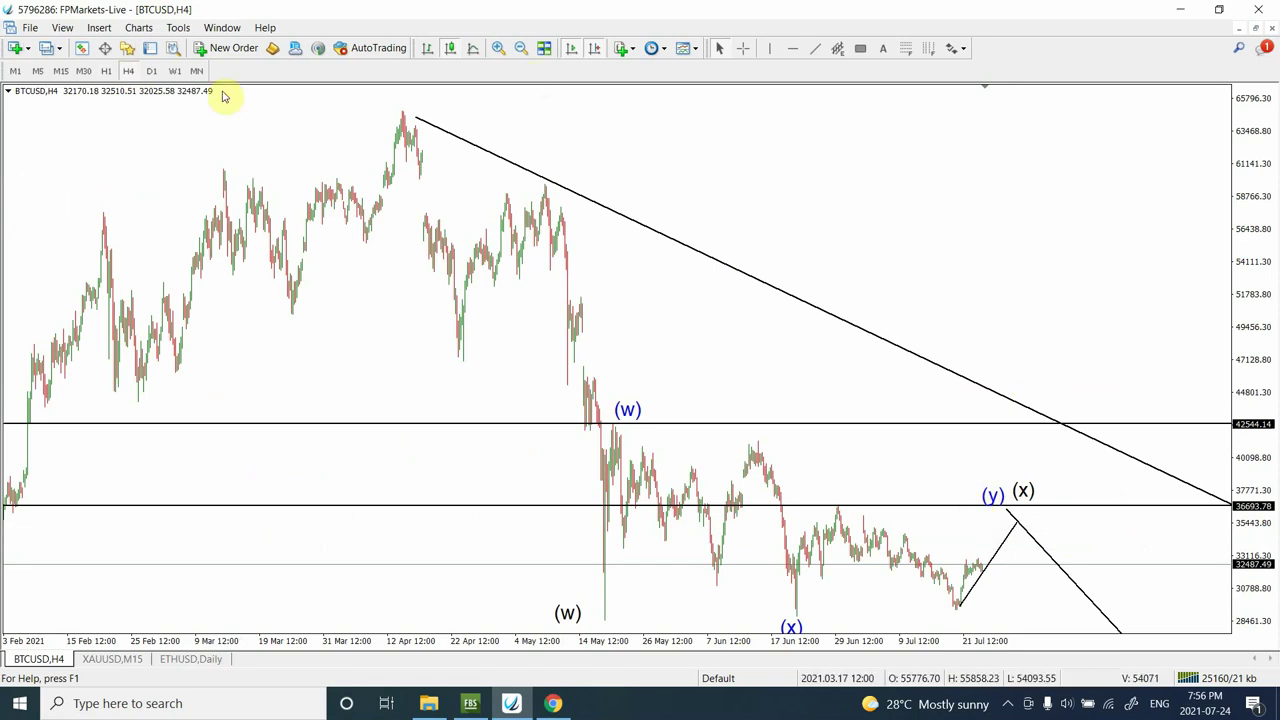
click(105, 71)
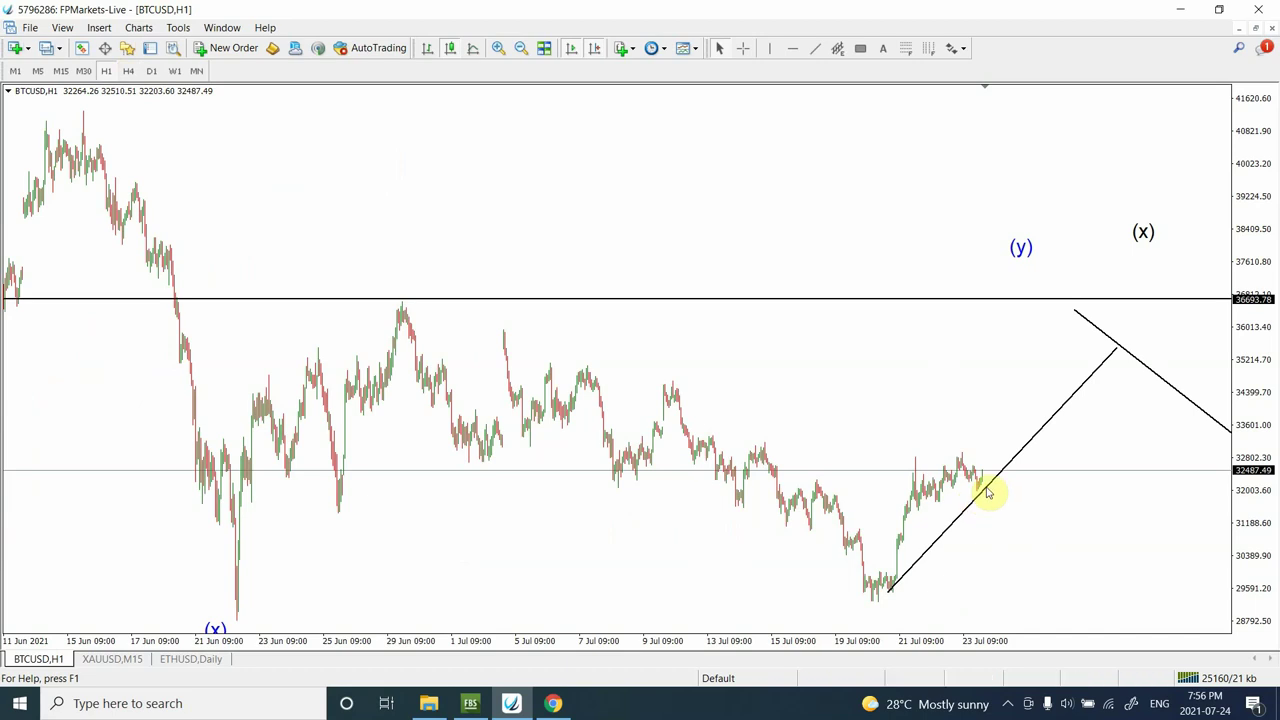
drag(1116, 348, 1110, 340)
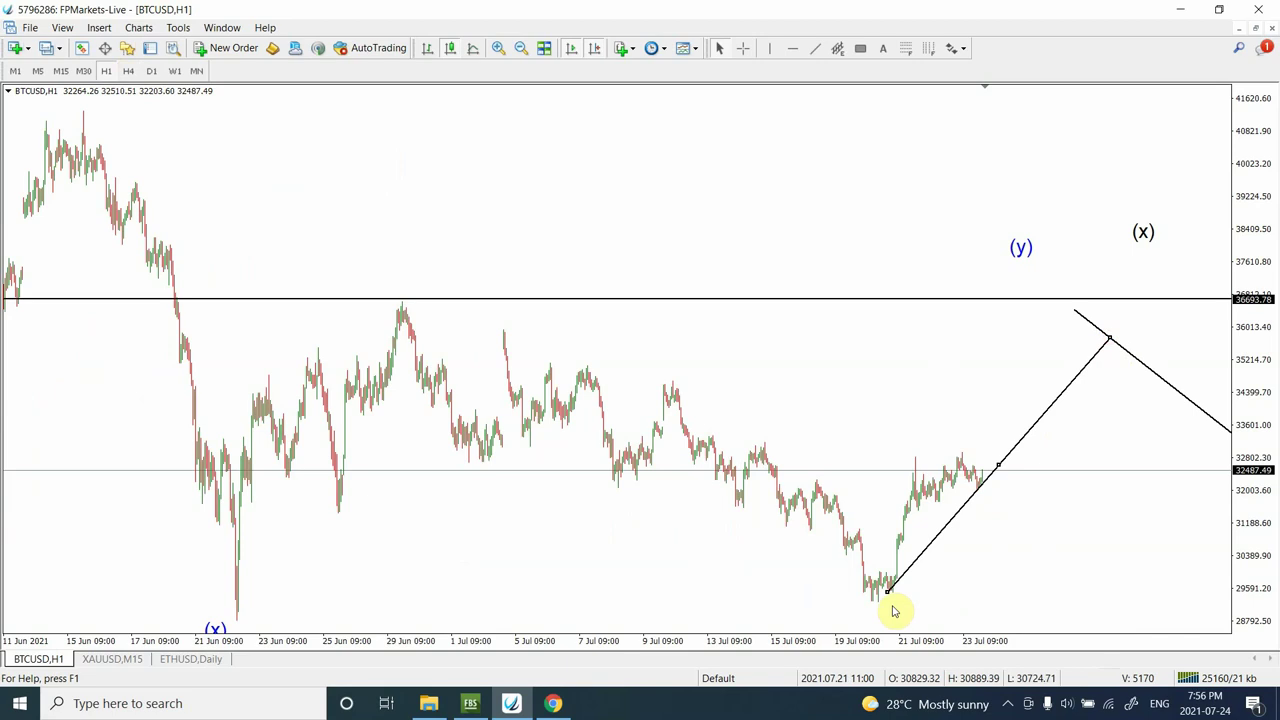
drag(886, 593, 892, 591)
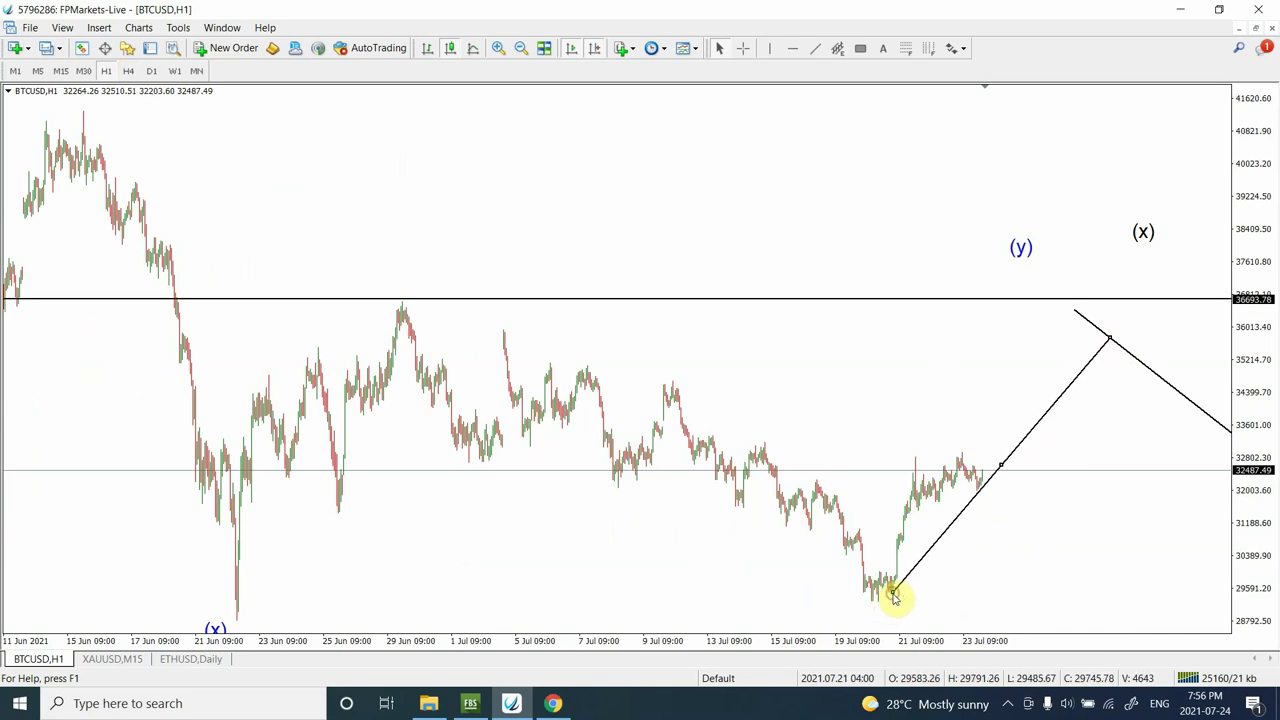
drag(1110, 340, 1122, 324)
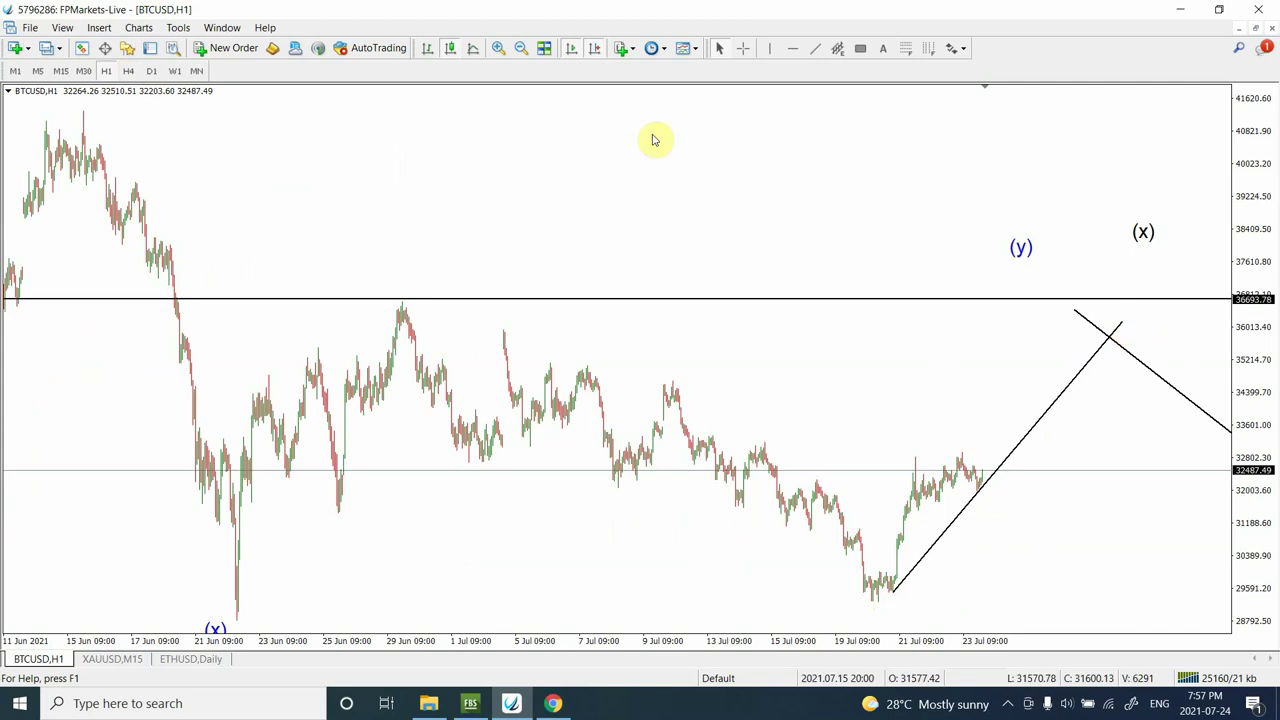
Step: Draw a second, shallower rising trendline on BTCUSD H1 from the 20 July low near 29,250 to about 34,300
click(522, 47)
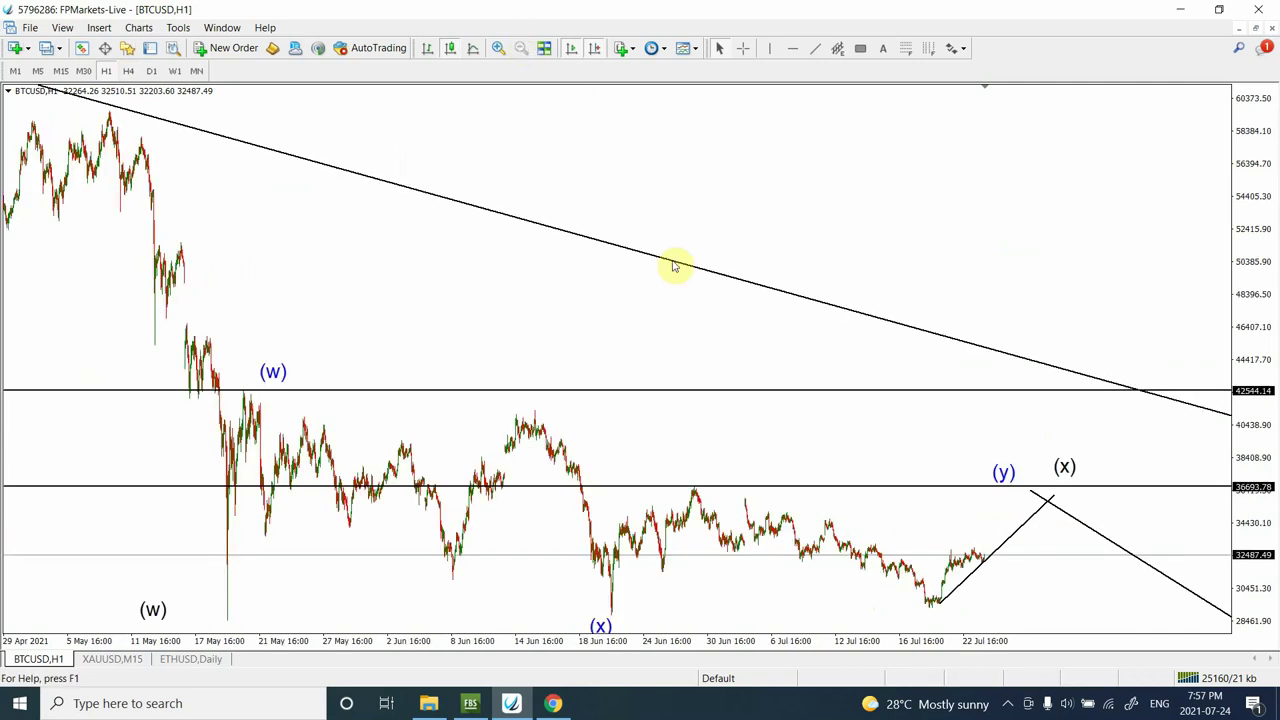
click(498, 49)
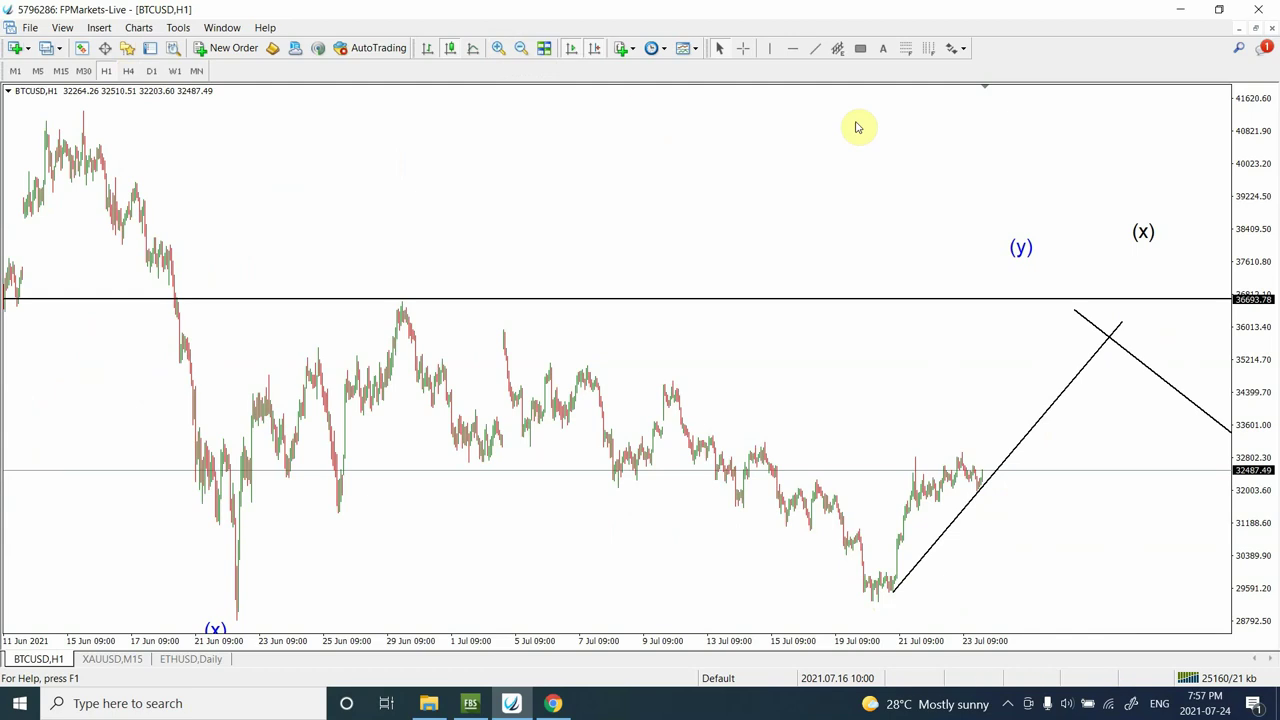
click(813, 52)
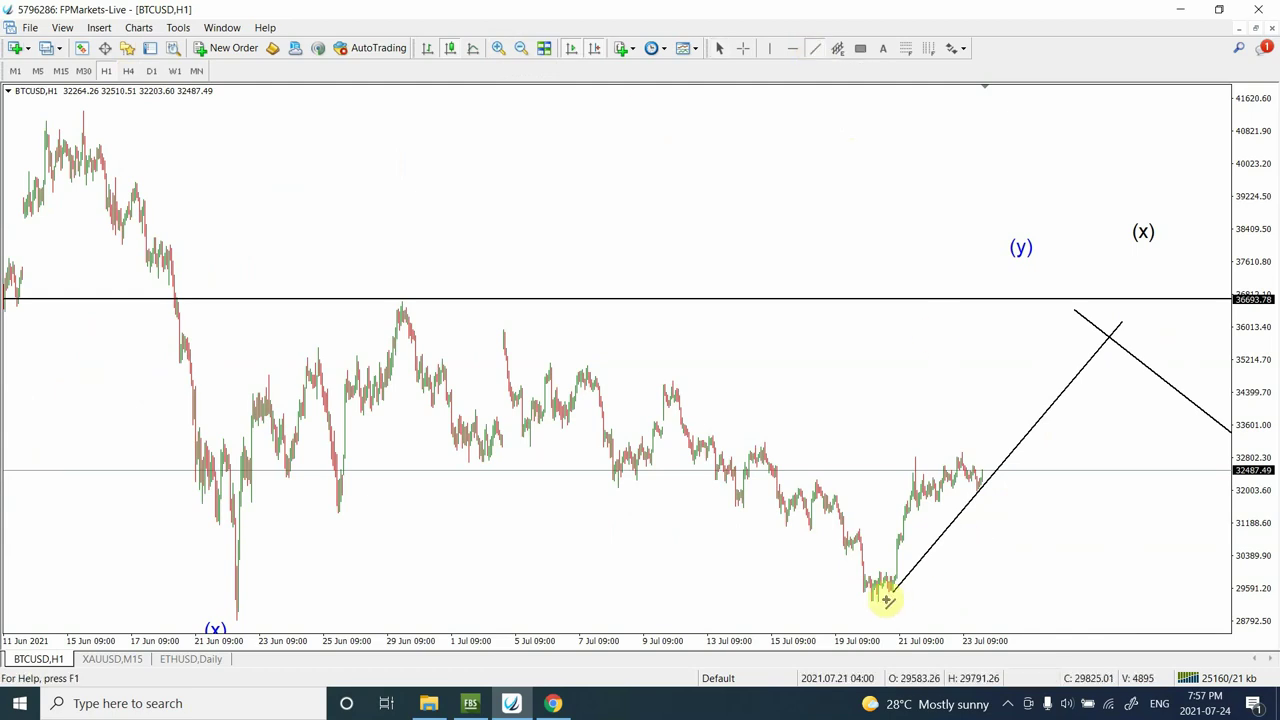
mouse_move(876, 601)
mouse_down()
mouse_move(1109, 480)
mouse_move(1221, 397)
mouse_up()
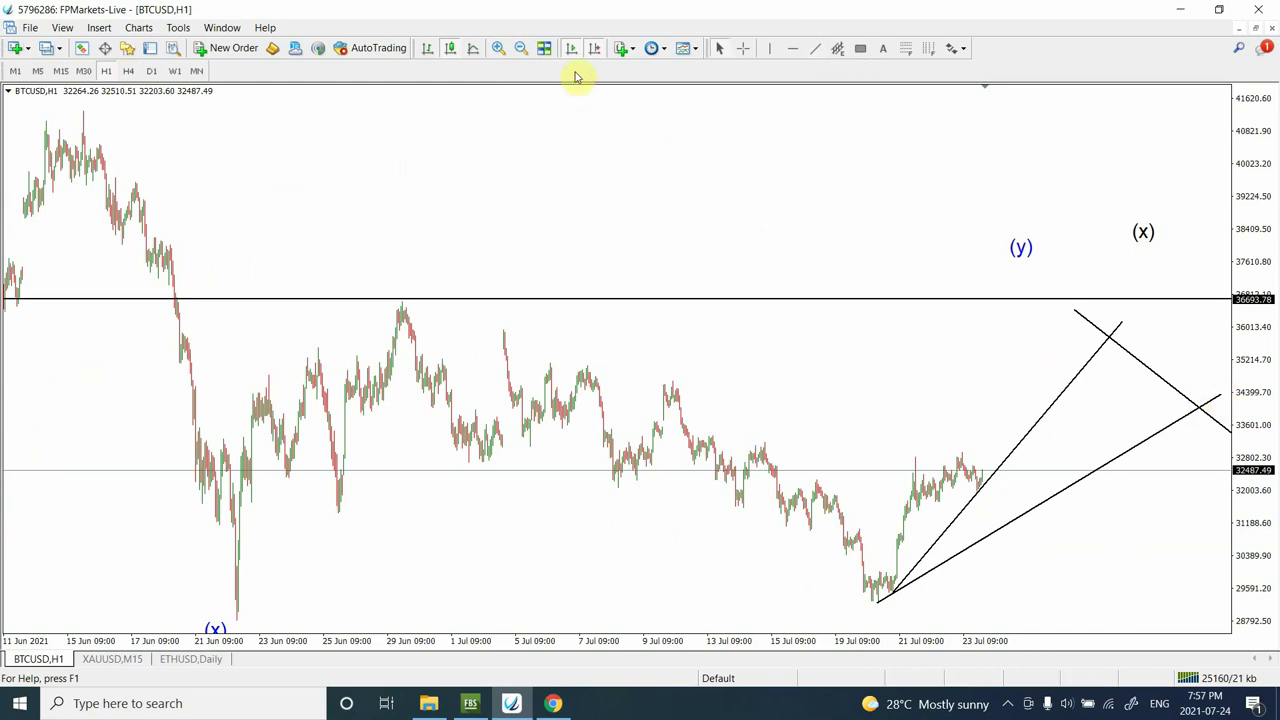
Step: Extend the steeper rising trendline on BTCUSD H1 so its upper end sits just below the 36693.78 level
click(520, 48)
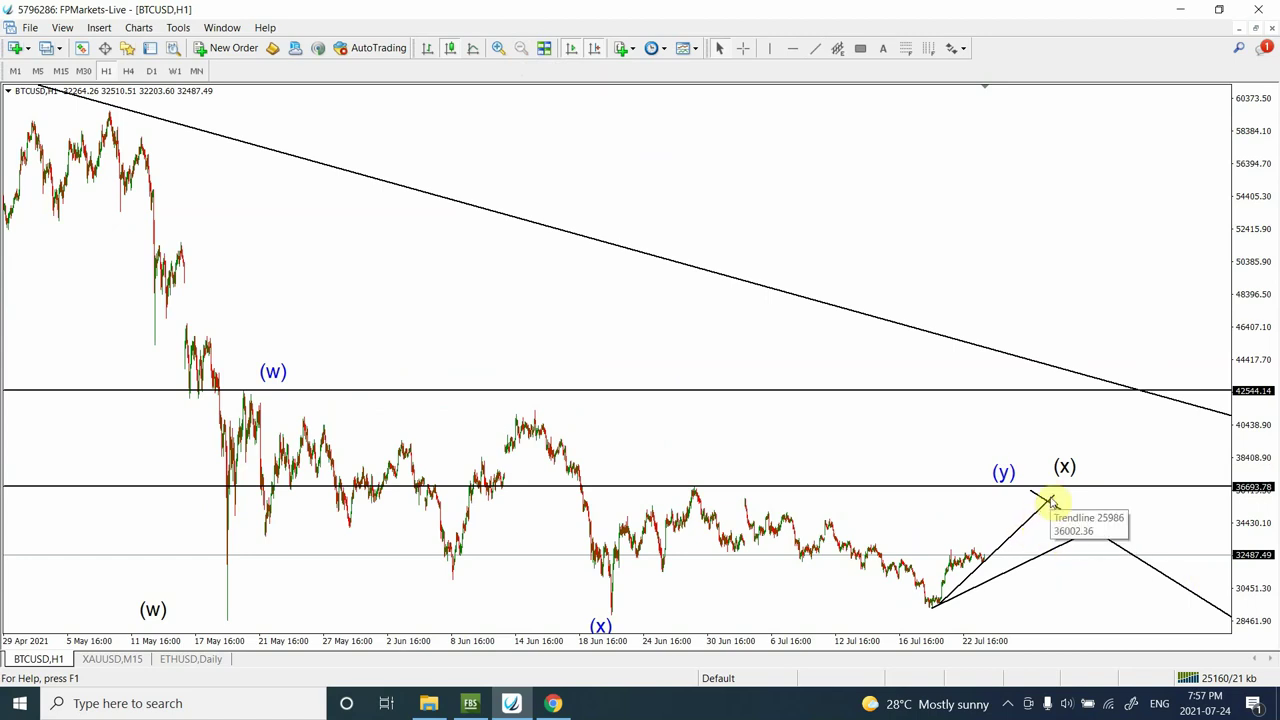
double_click(1051, 498)
drag(1052, 498, 1057, 495)
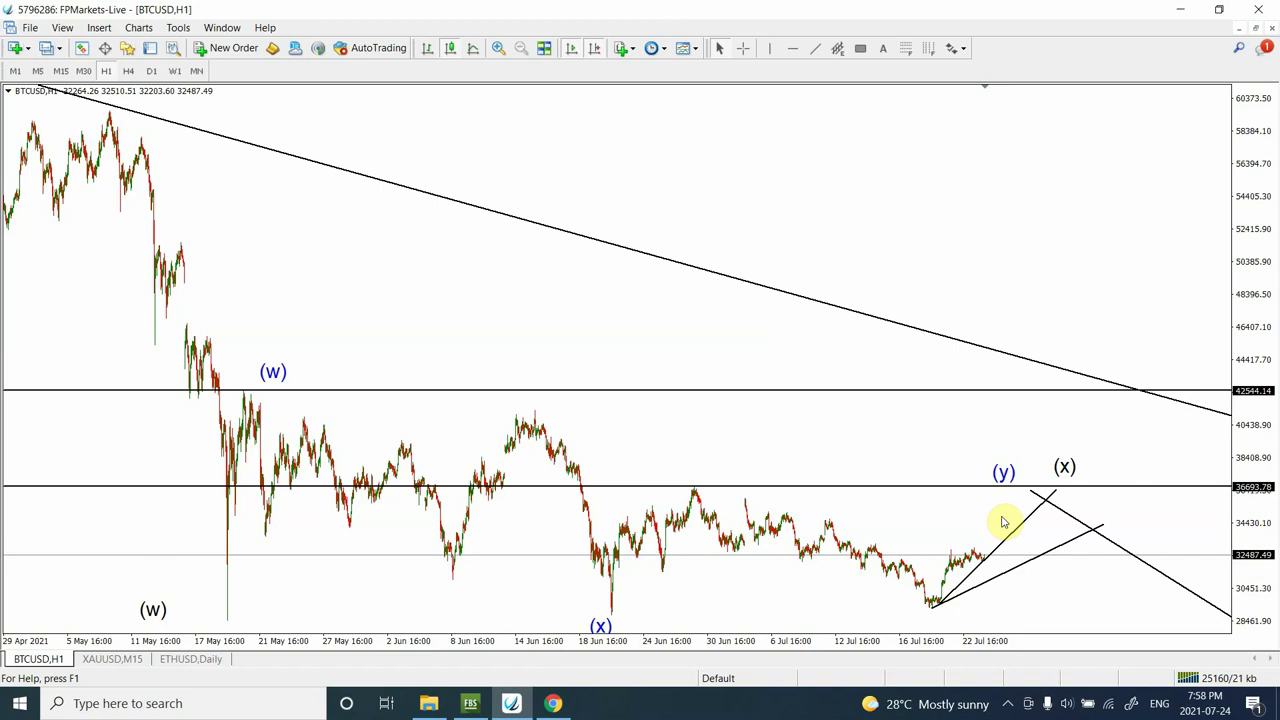
Step: Switch to the TradingView weekly GDX chart and add a horizontal line at 25.99, just above the 23.70 level
click(552, 705)
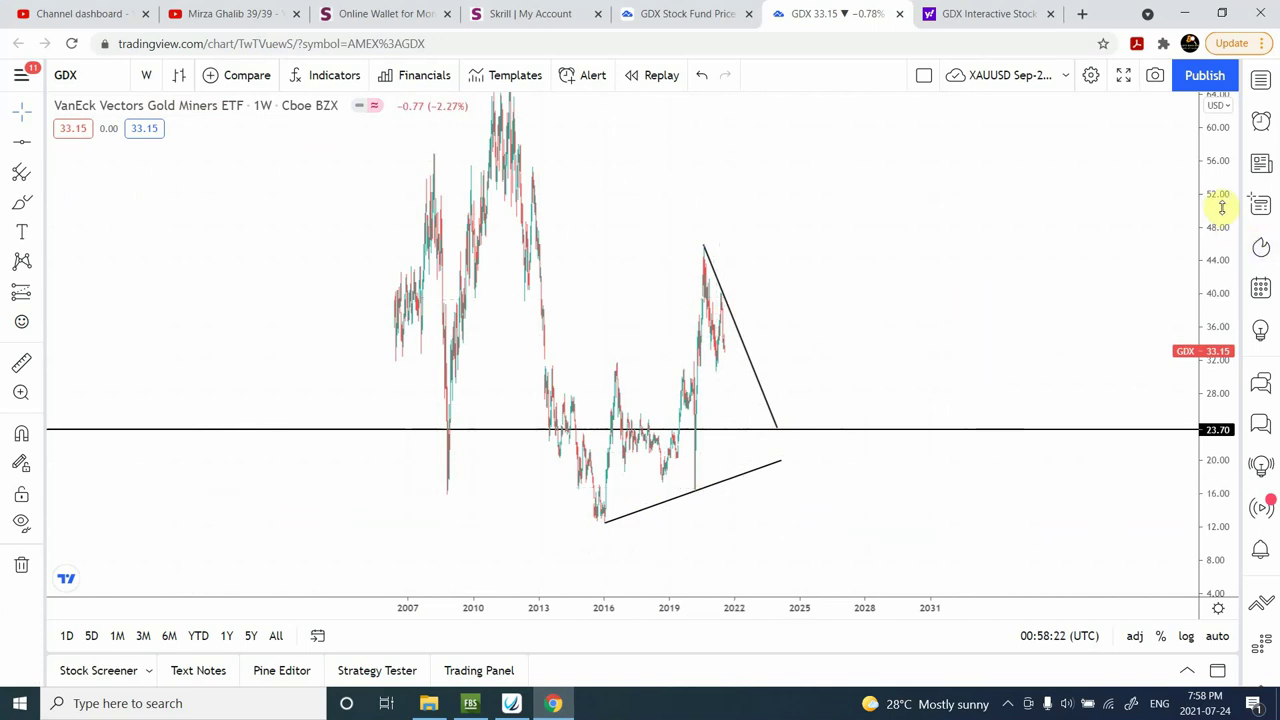
drag(1221, 207, 1226, 324)
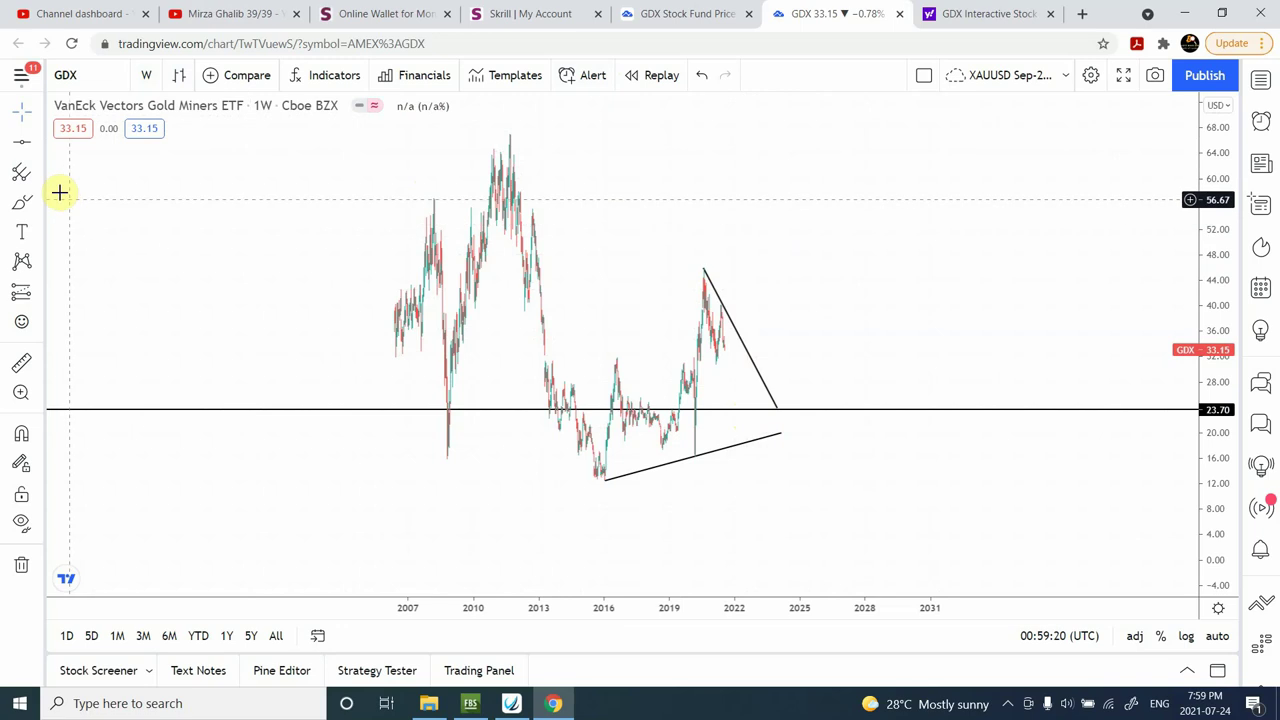
click(20, 142)
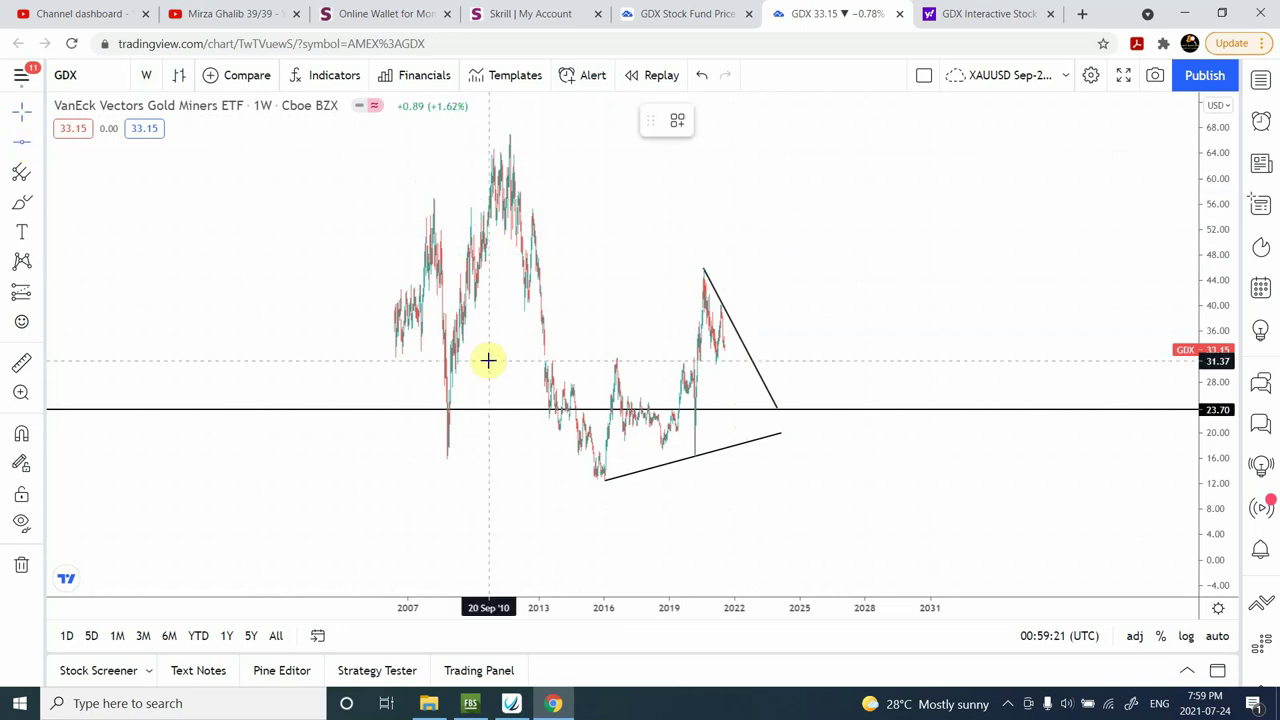
click(629, 355)
drag(643, 377, 638, 440)
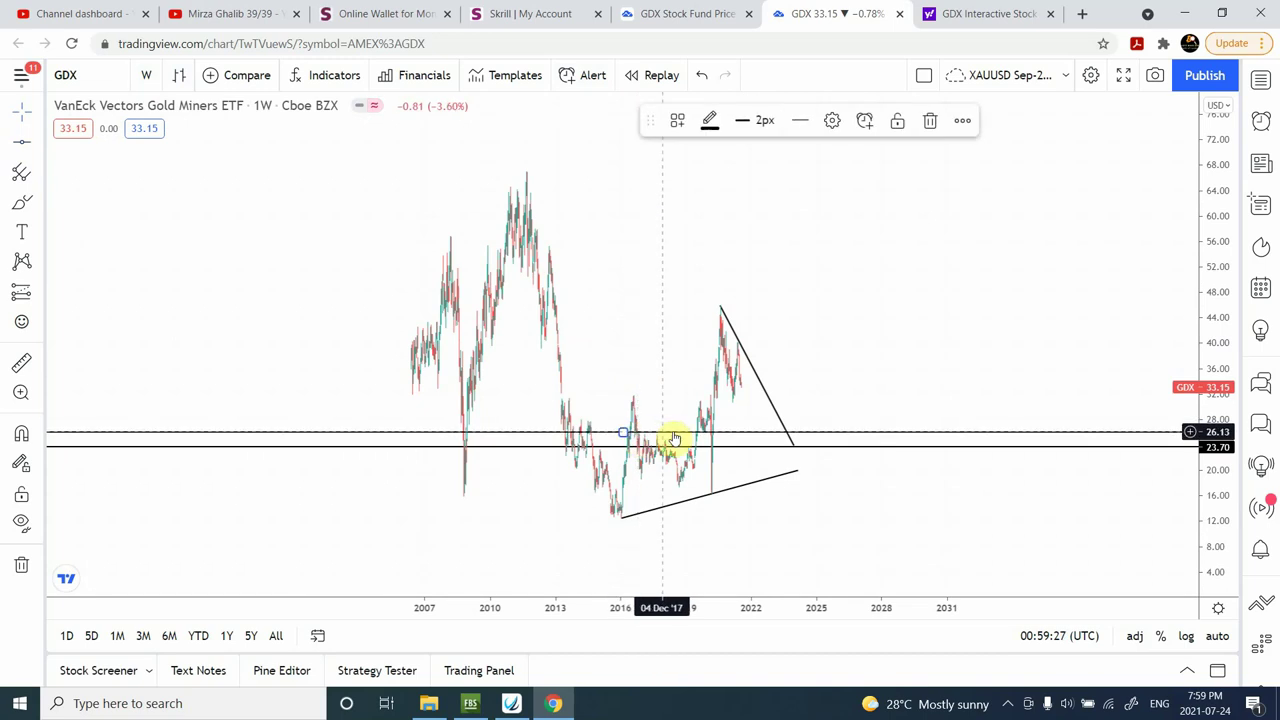
click(883, 380)
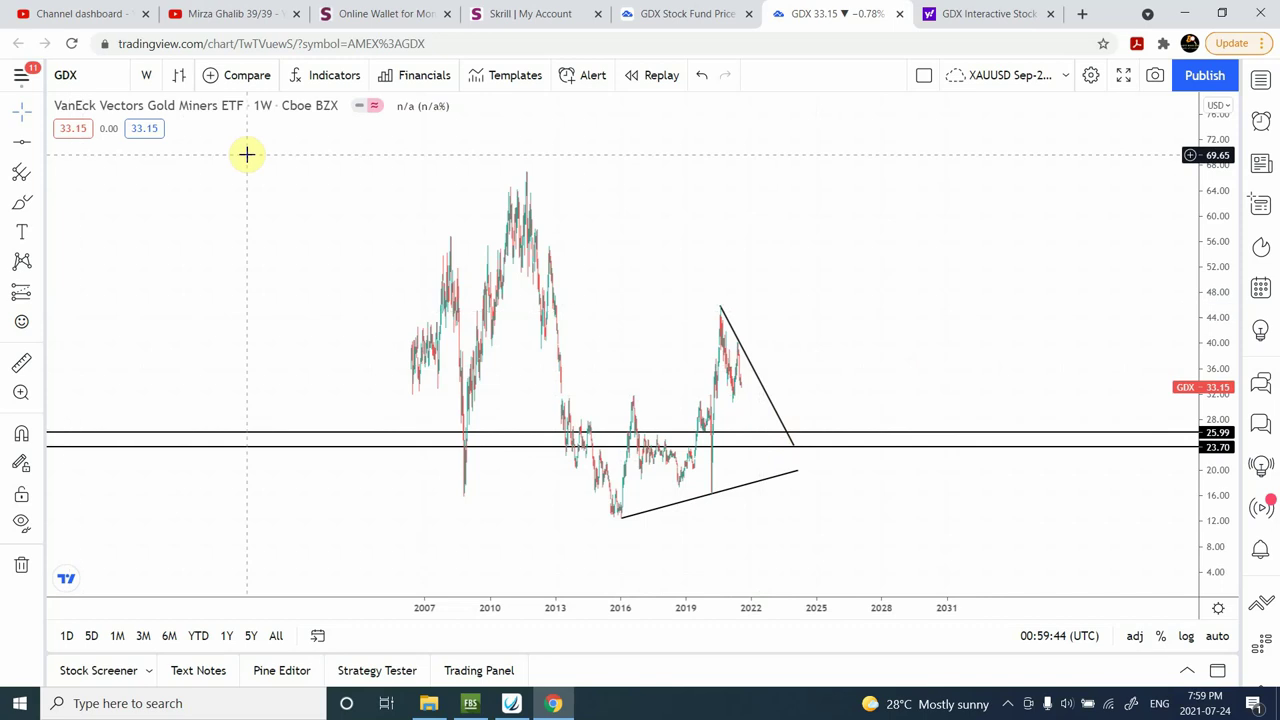
Step: Change the GDX chart to the 1-day interval and stretch its price scale to examine the falling trendline
click(146, 76)
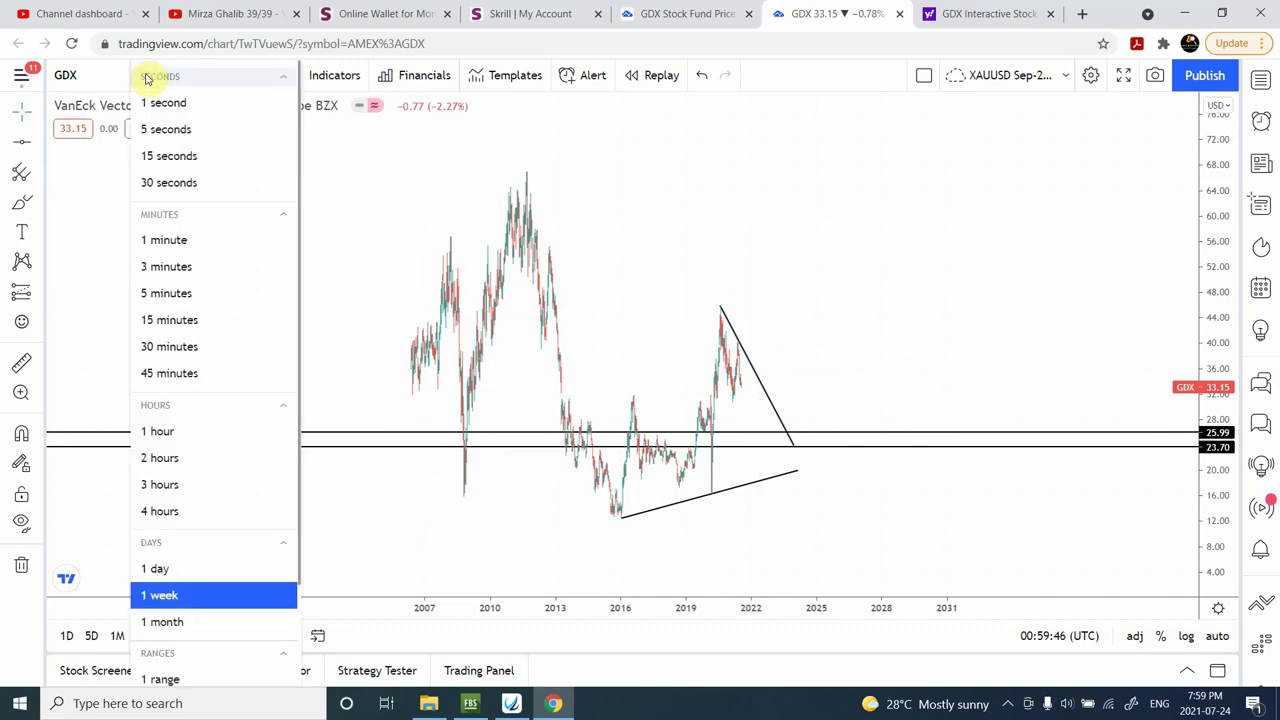
click(158, 569)
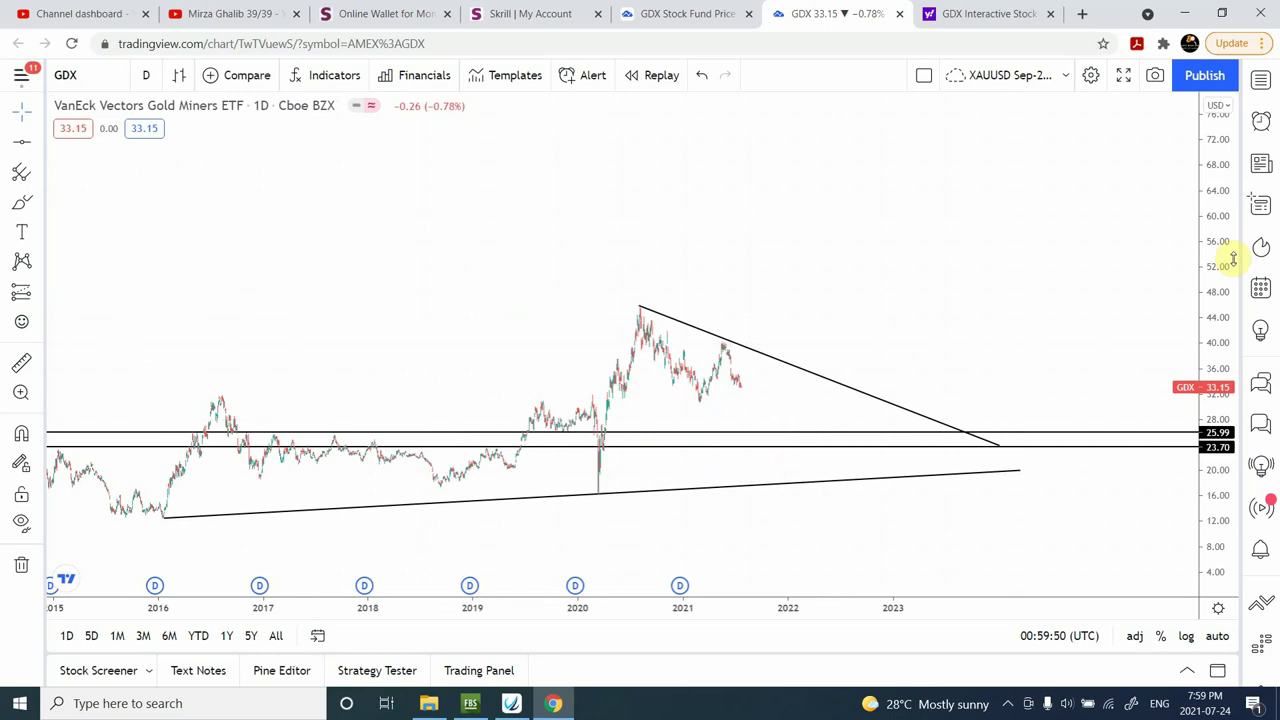
drag(1211, 280, 1216, 167)
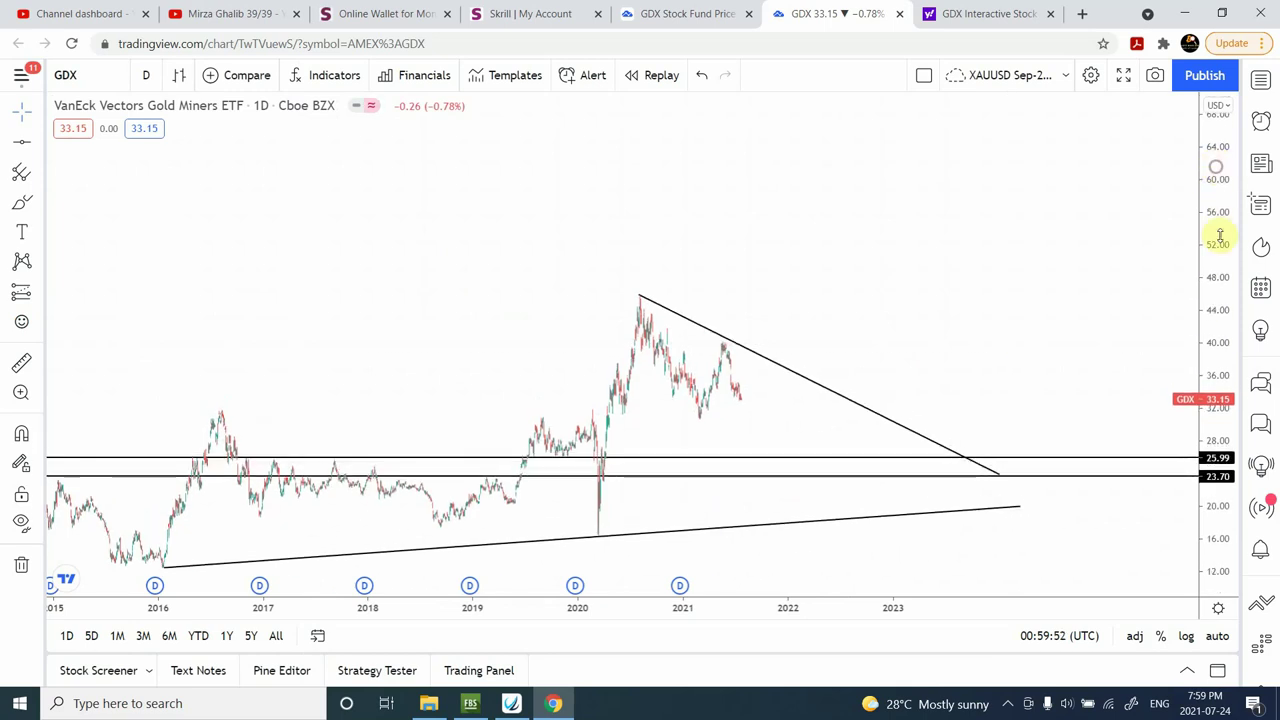
drag(1220, 276, 1227, 155)
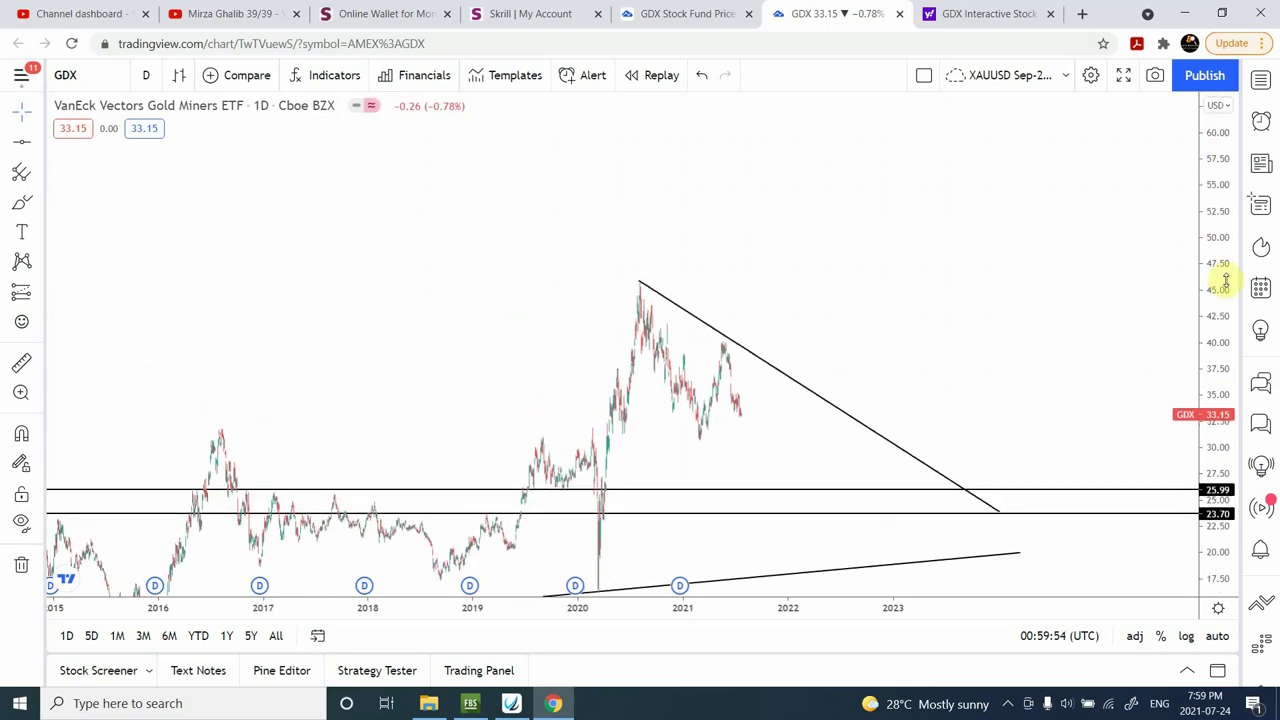
drag(1225, 293, 1214, 183)
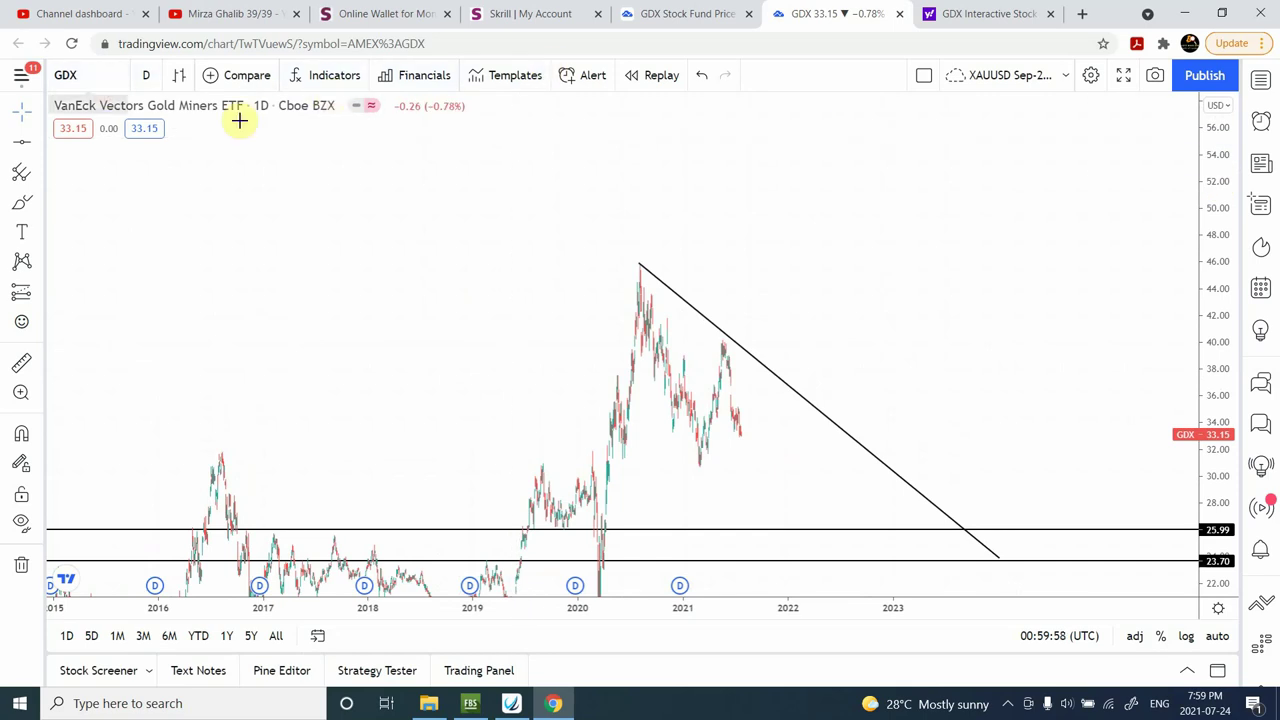
Step: Examine GDX's daily decline from the August 2020 high to the latest July 2021 prices beneath the falling trendline
mouse_move(671, 506)
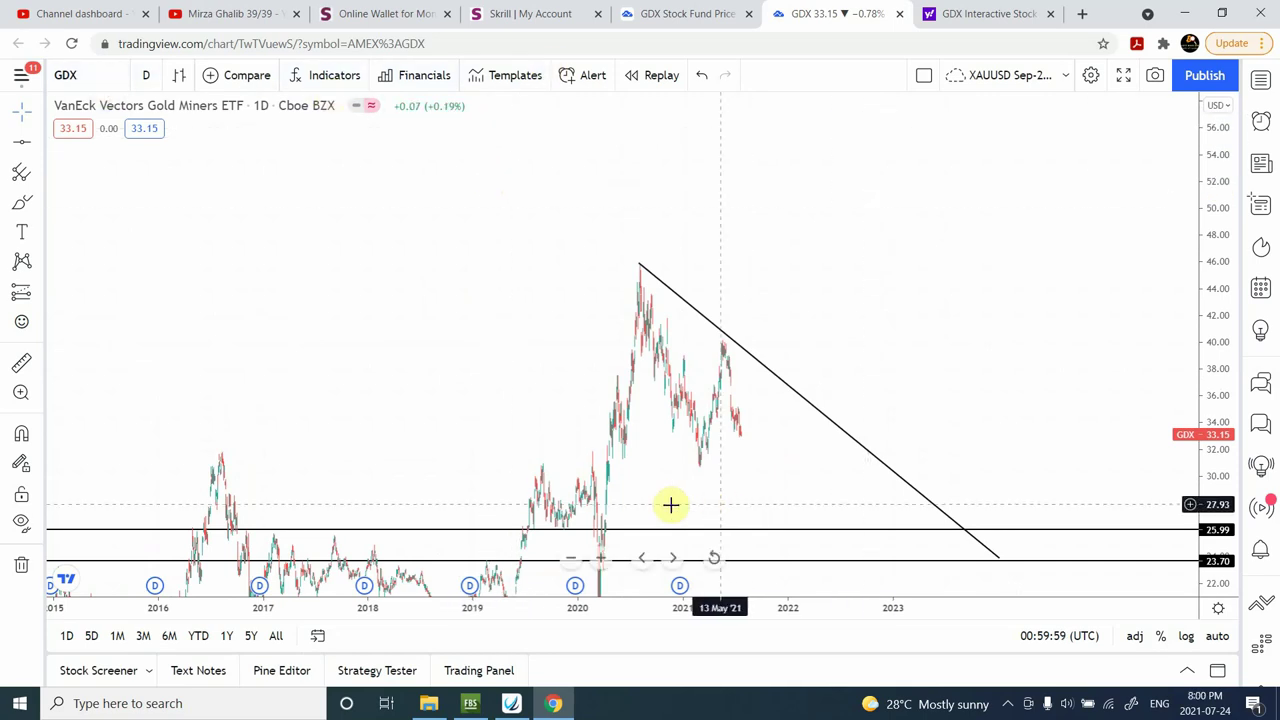
click(601, 563)
click(601, 563)
click(601, 563)
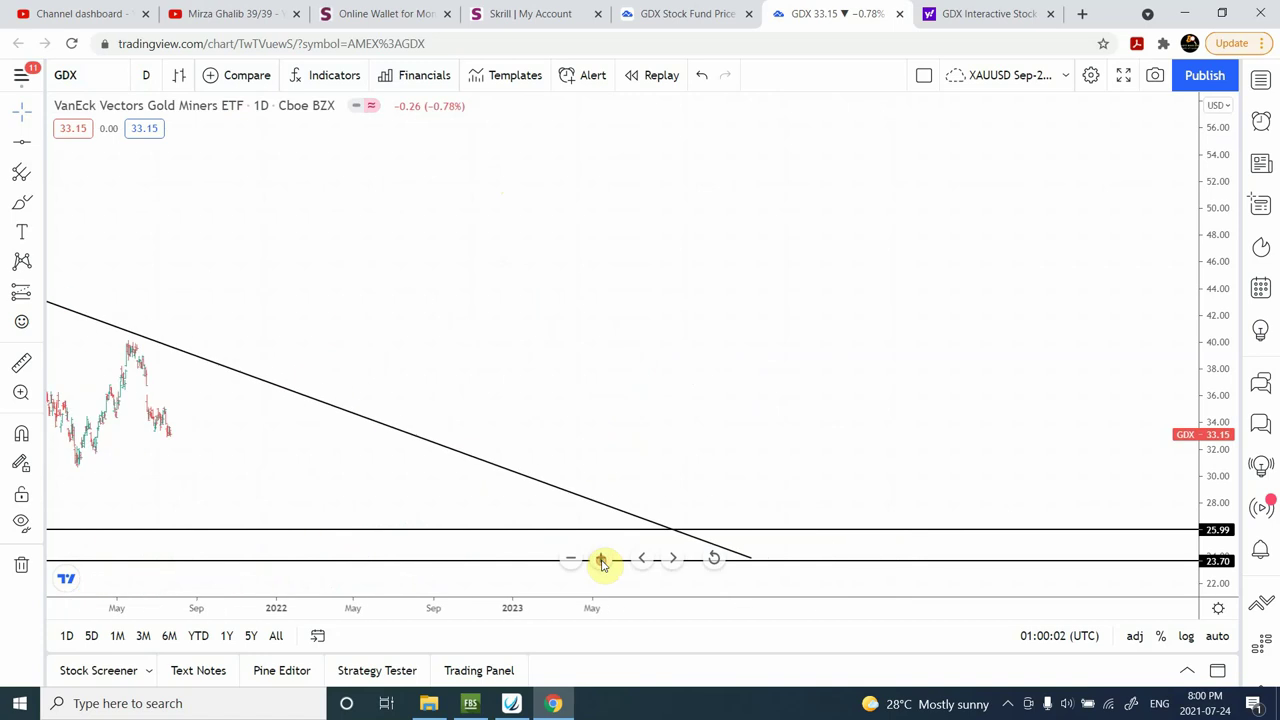
drag(577, 318, 1151, 377)
drag(857, 417, 917, 214)
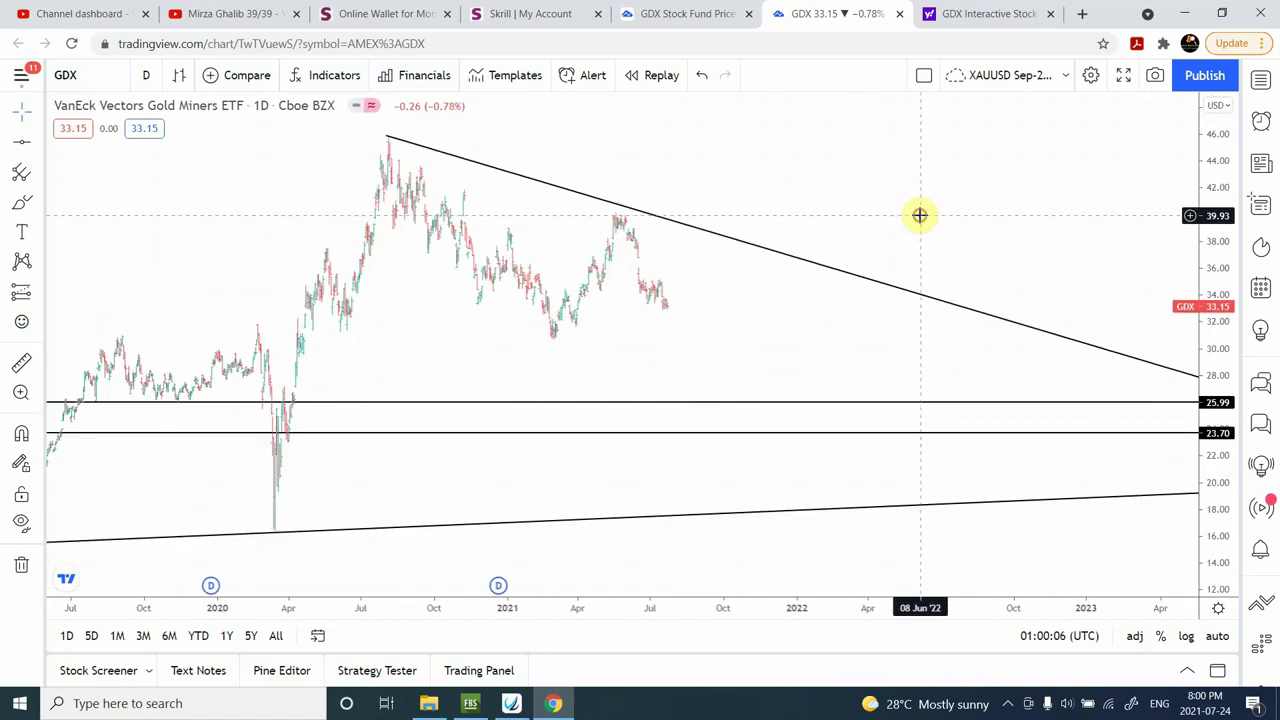
click(601, 560)
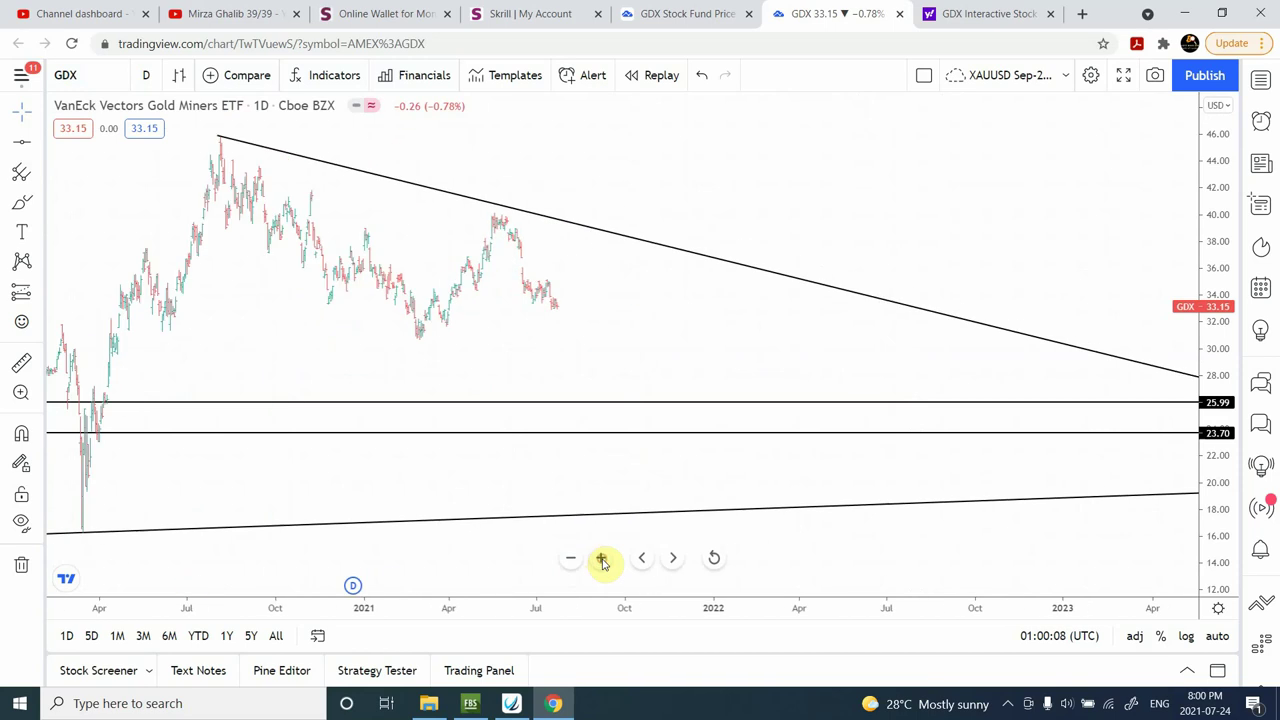
drag(491, 309, 951, 400)
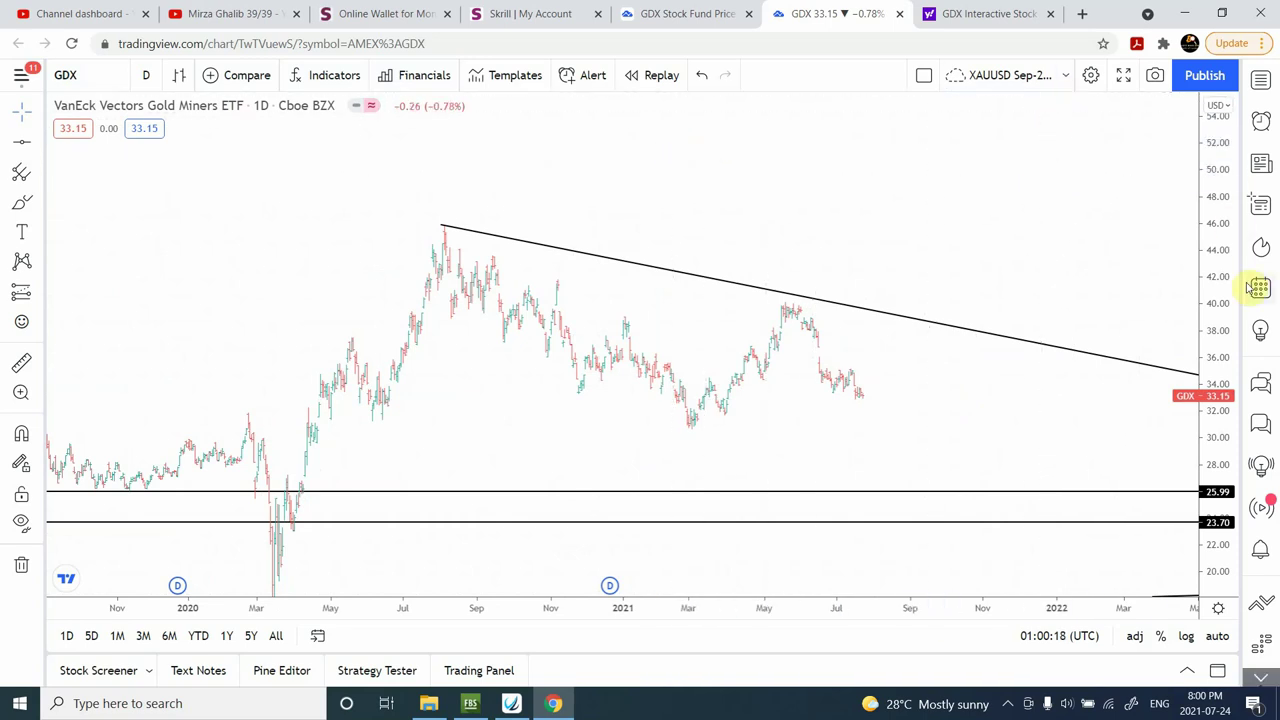
drag(1216, 280, 1223, 180)
mouse_move(1214, 363)
mouse_down()
mouse_move(1233, 220)
mouse_move(1210, 340)
mouse_up()
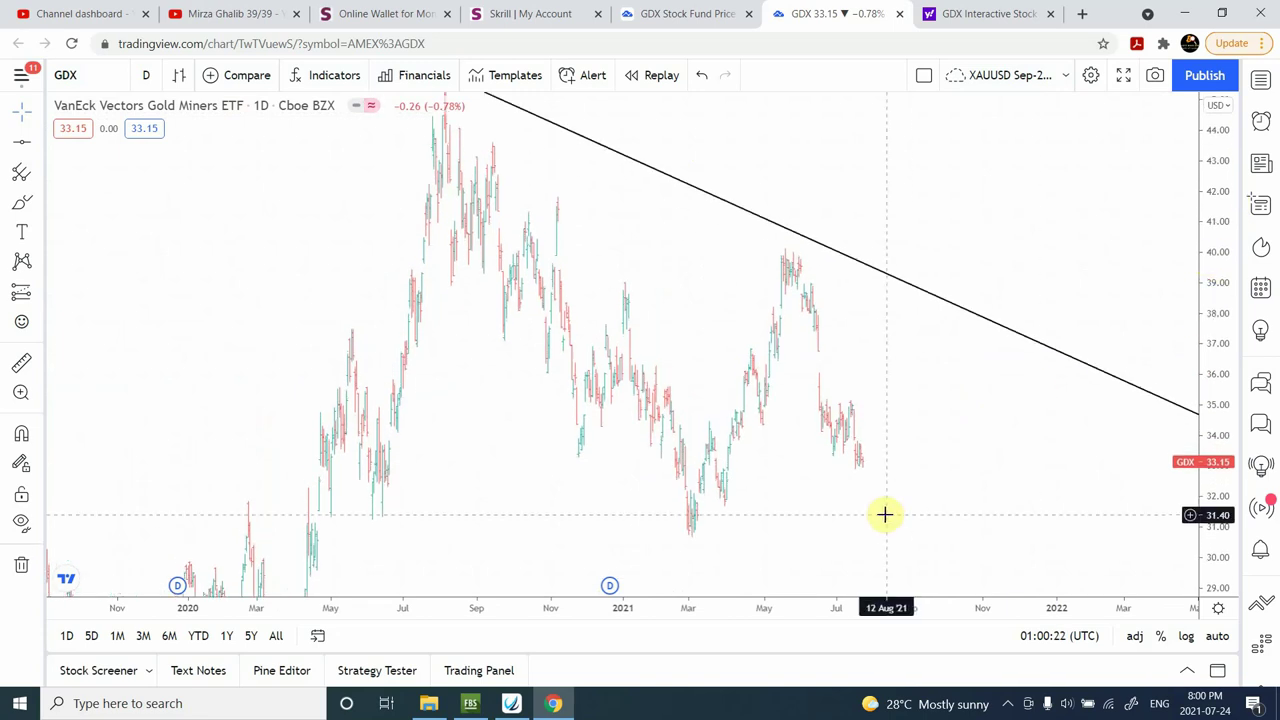
click(601, 560)
click(602, 560)
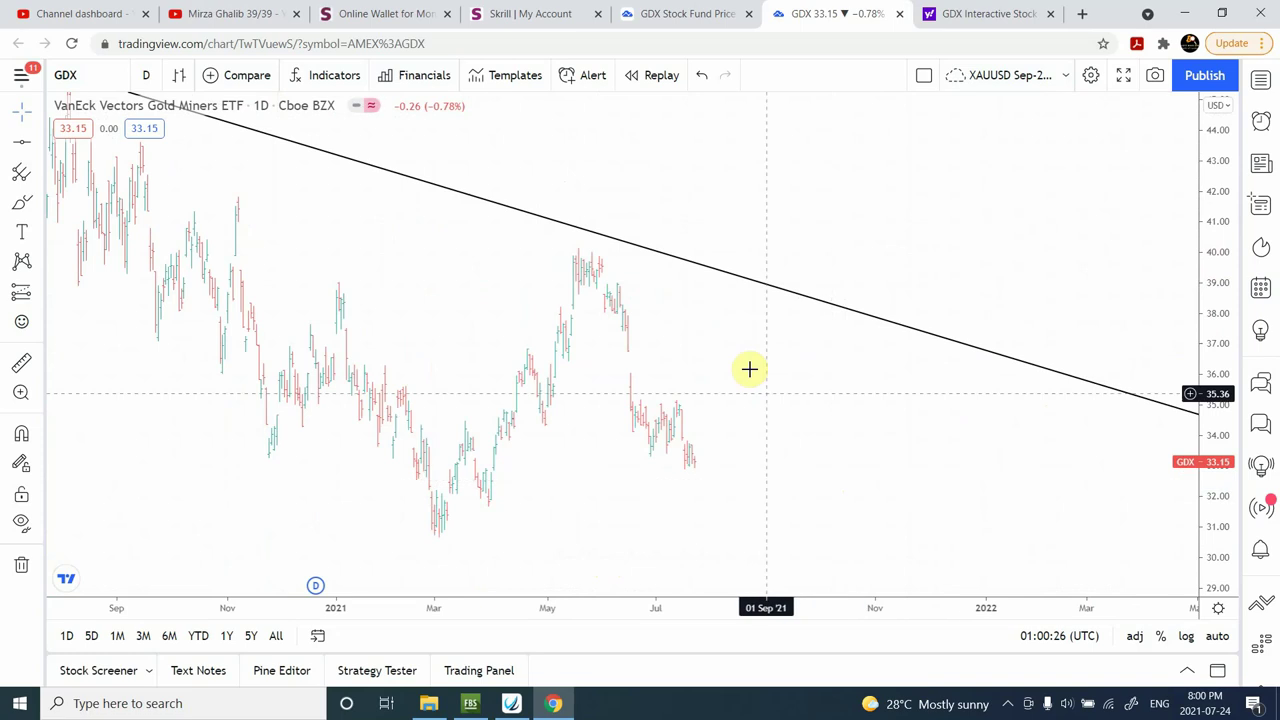
Step: Change the GDX daily chart from bars to candles and enlarge the 2021 price action above the 25.99 level
click(179, 77)
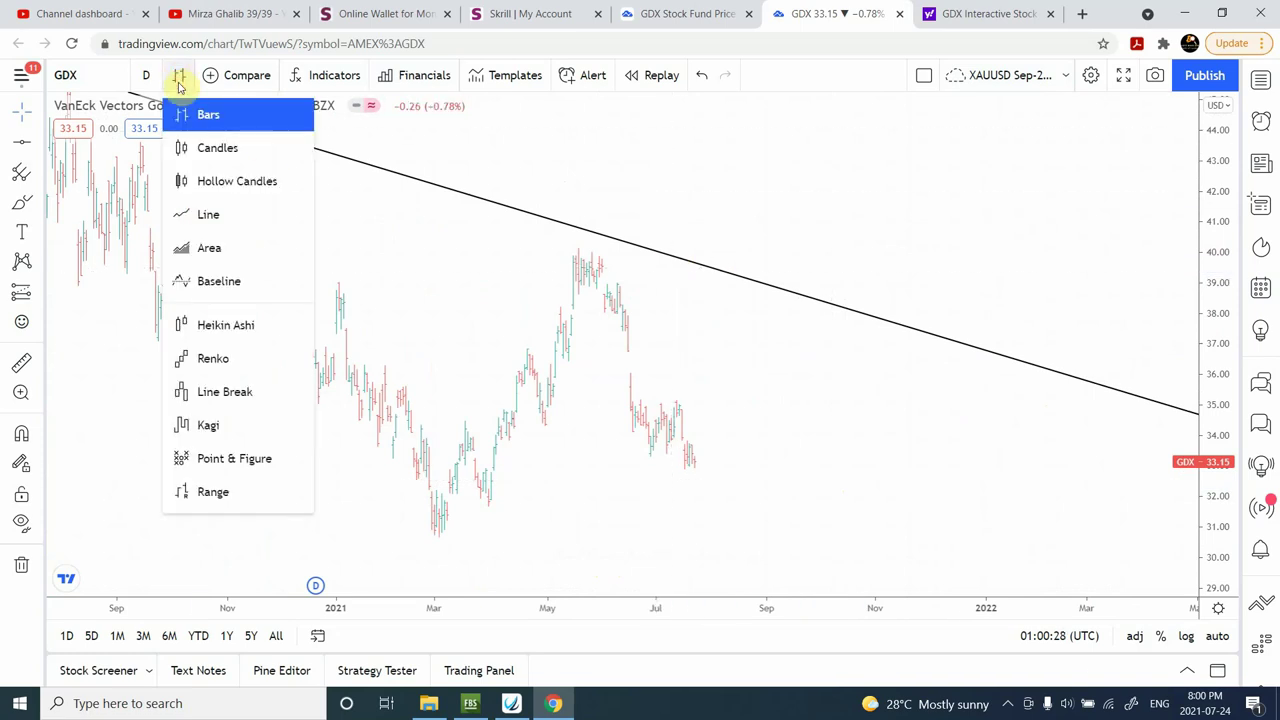
click(199, 148)
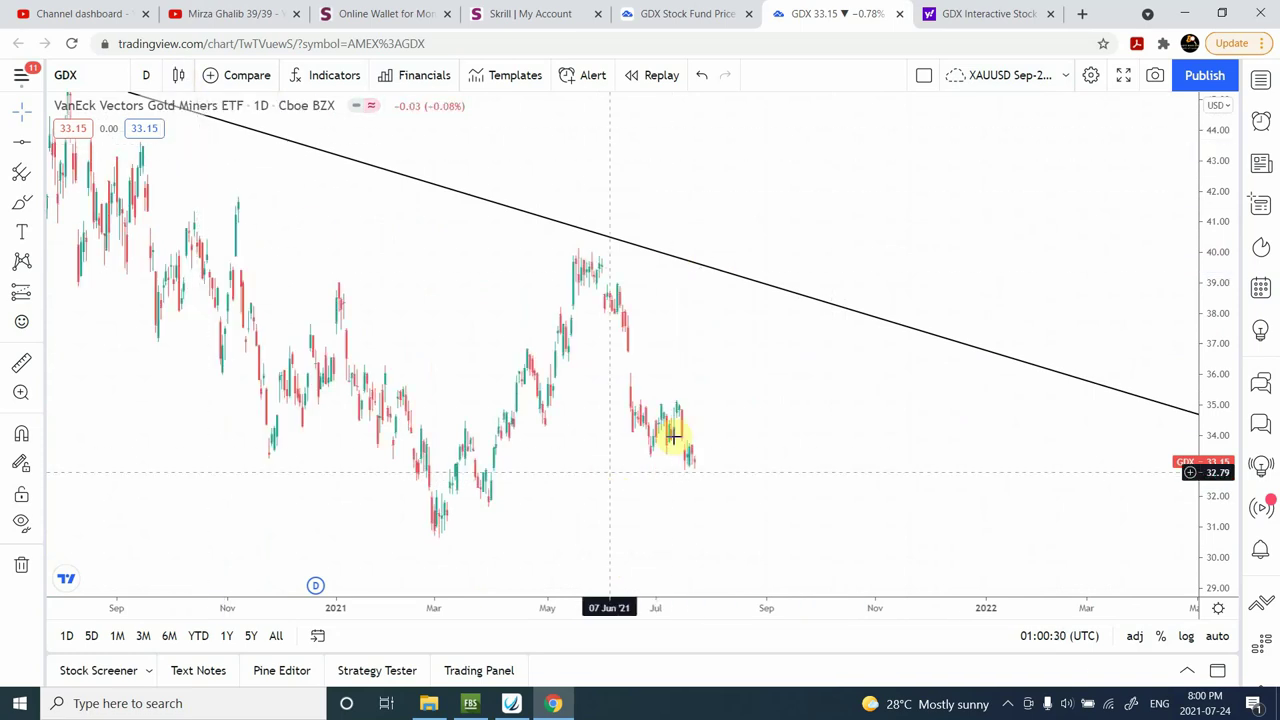
click(603, 560)
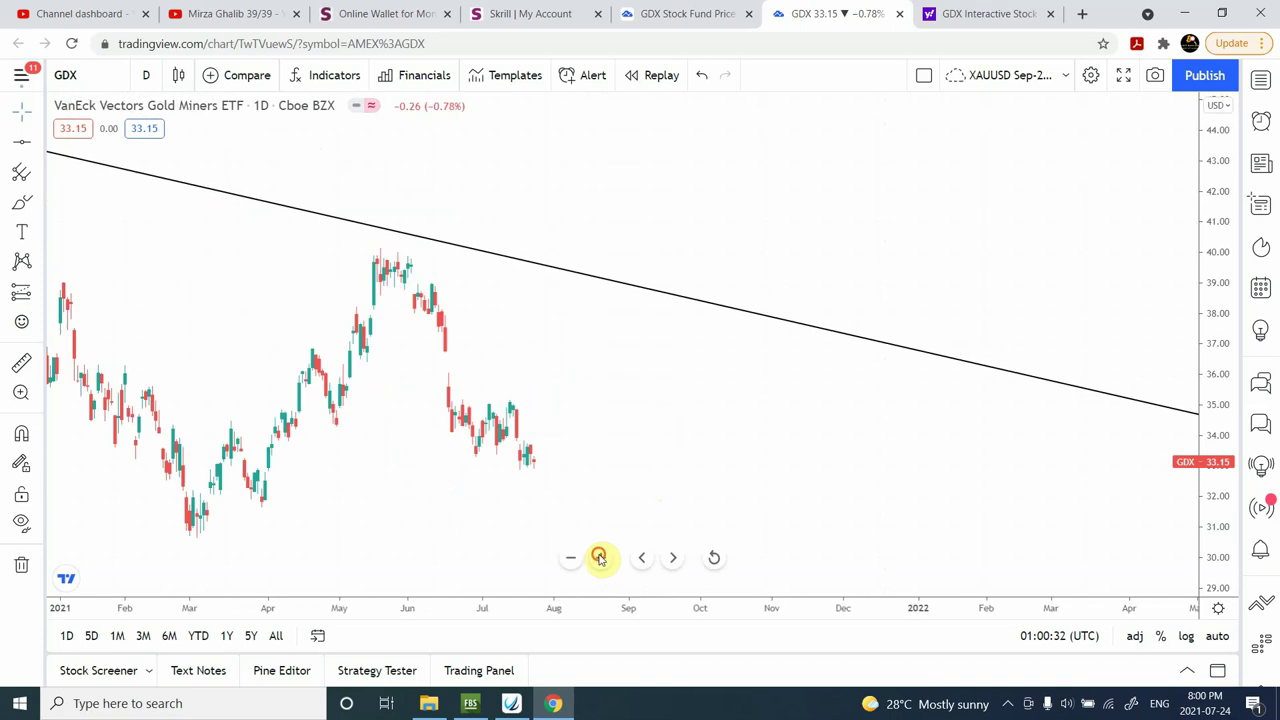
click(603, 560)
drag(449, 460, 923, 326)
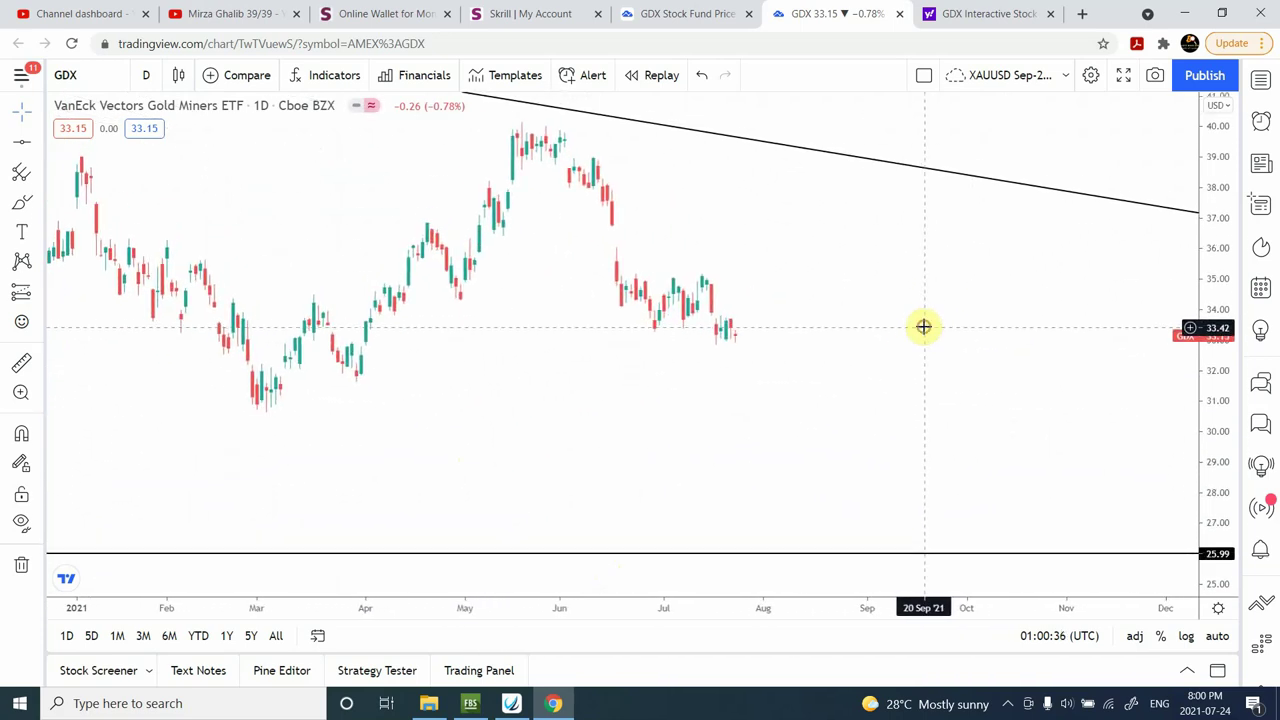
Step: View GDX on the 2-hour interval and examine the drop from the May–June 2021 high, including the preceding months back to late 2020
click(144, 78)
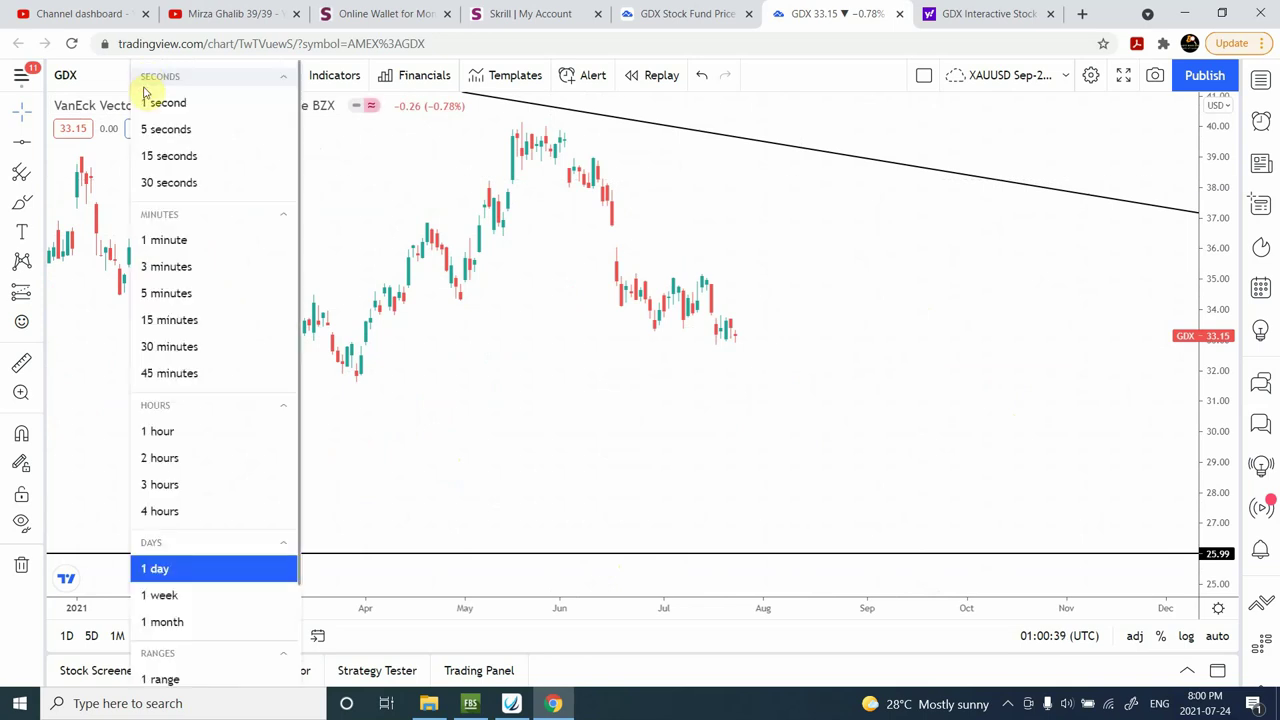
click(160, 458)
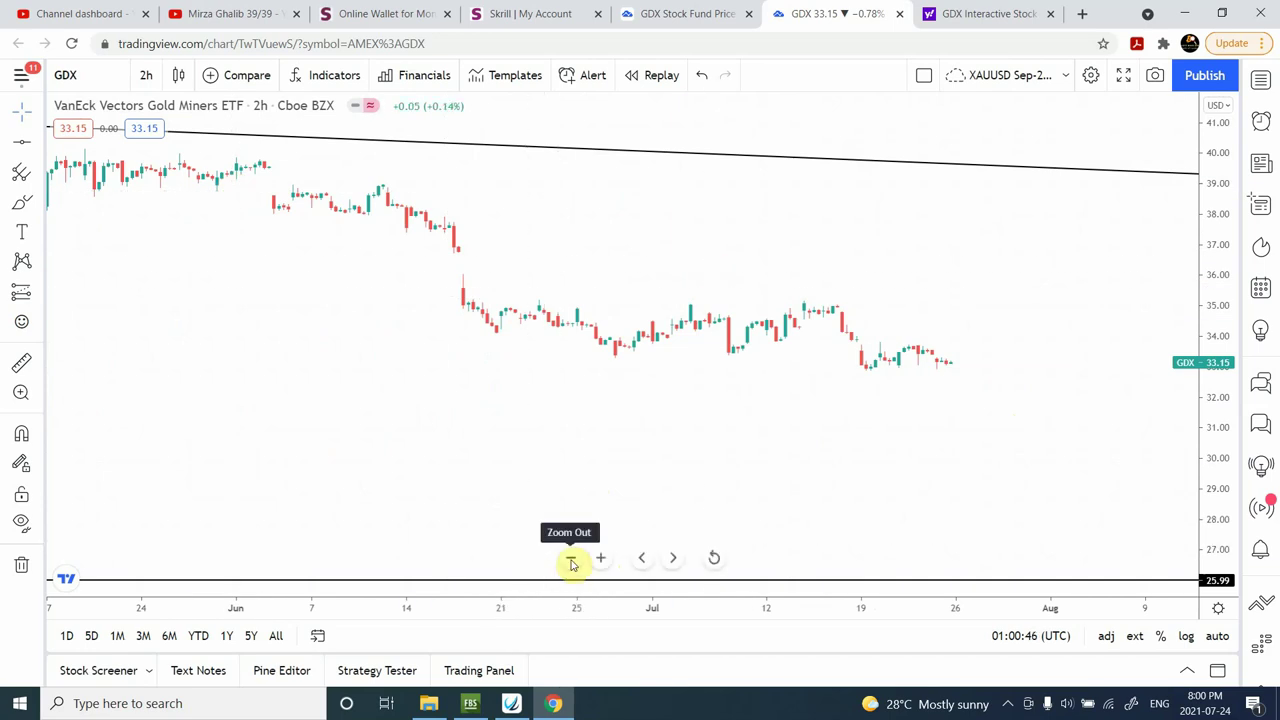
click(570, 559)
click(570, 559)
drag(934, 439, 649, 474)
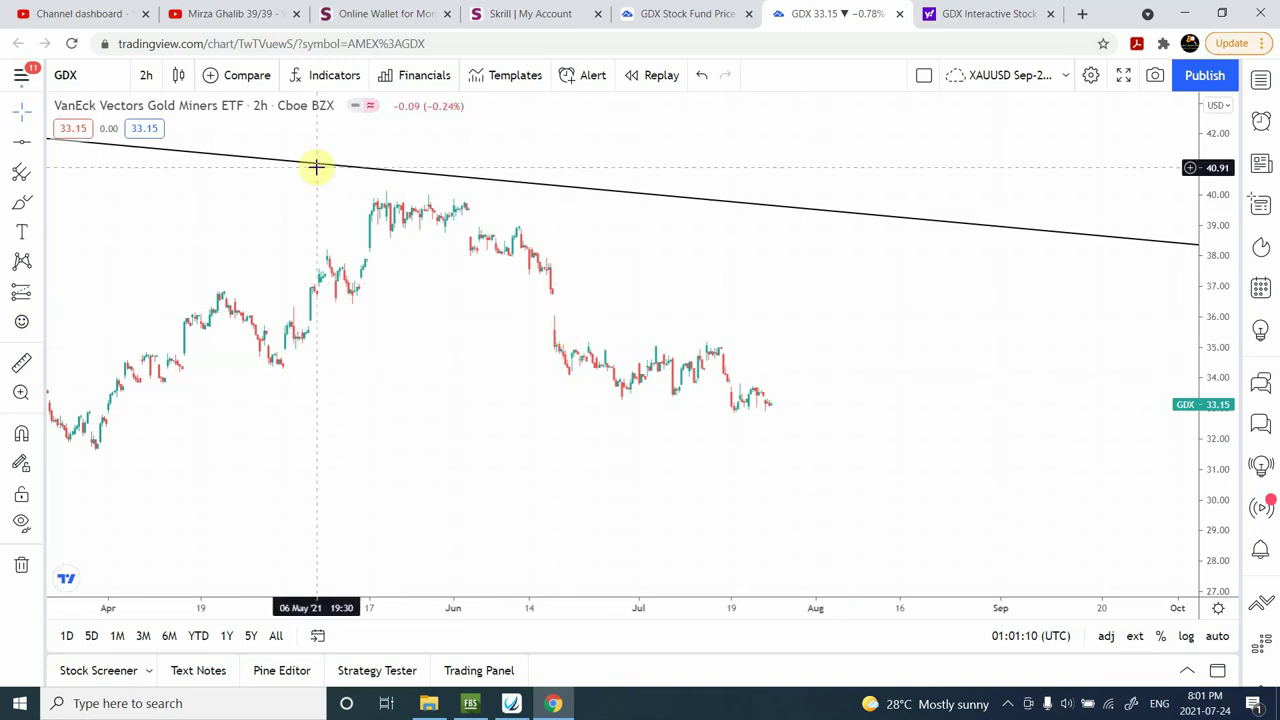
click(148, 78)
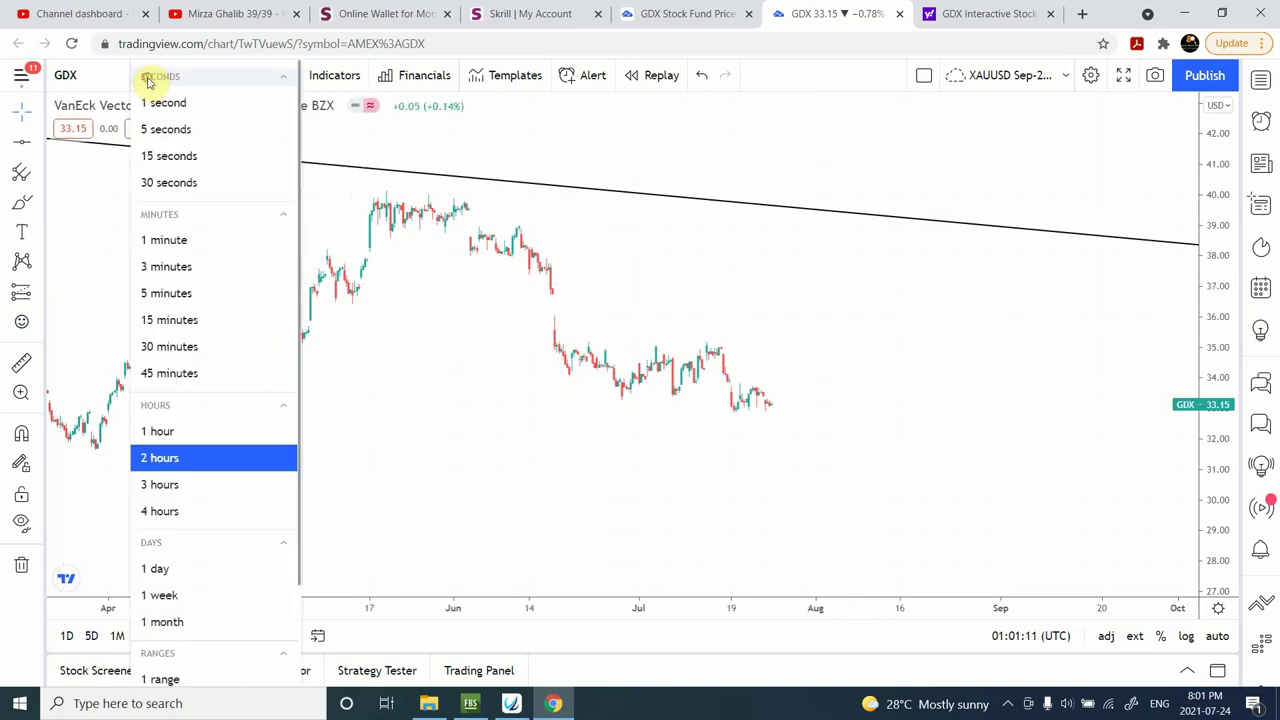
click(625, 484)
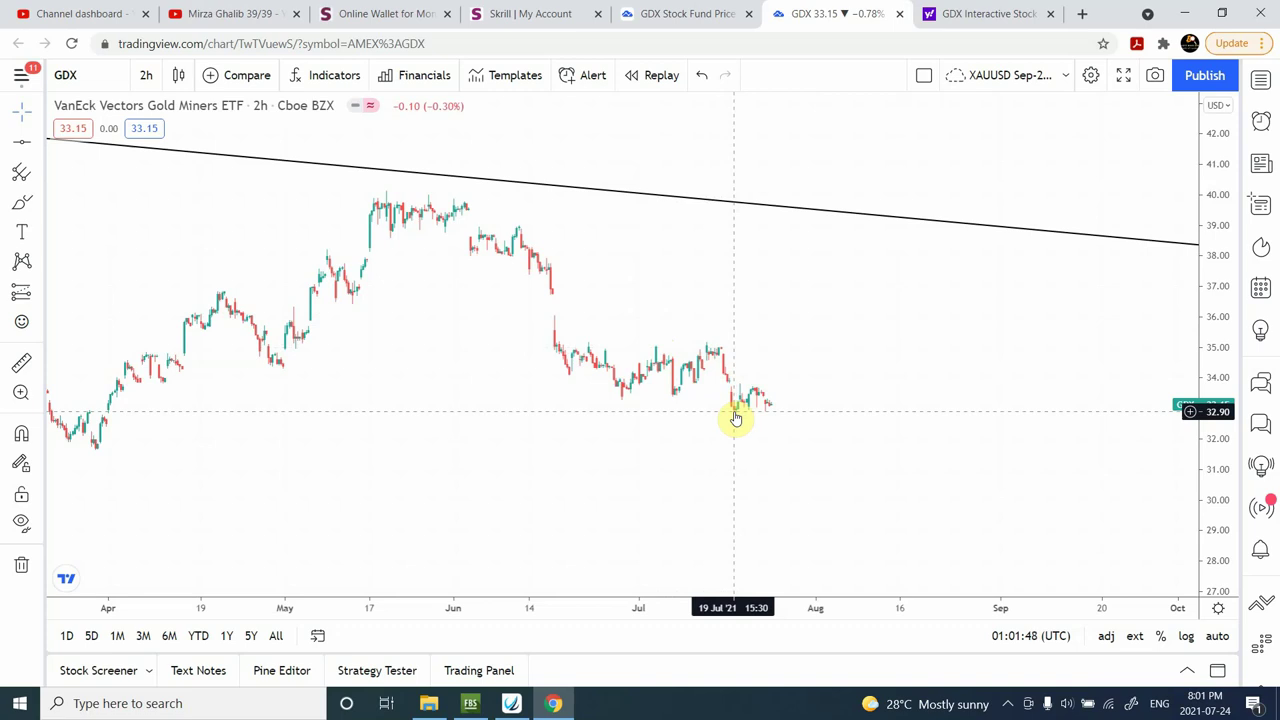
mouse_move(509, 511)
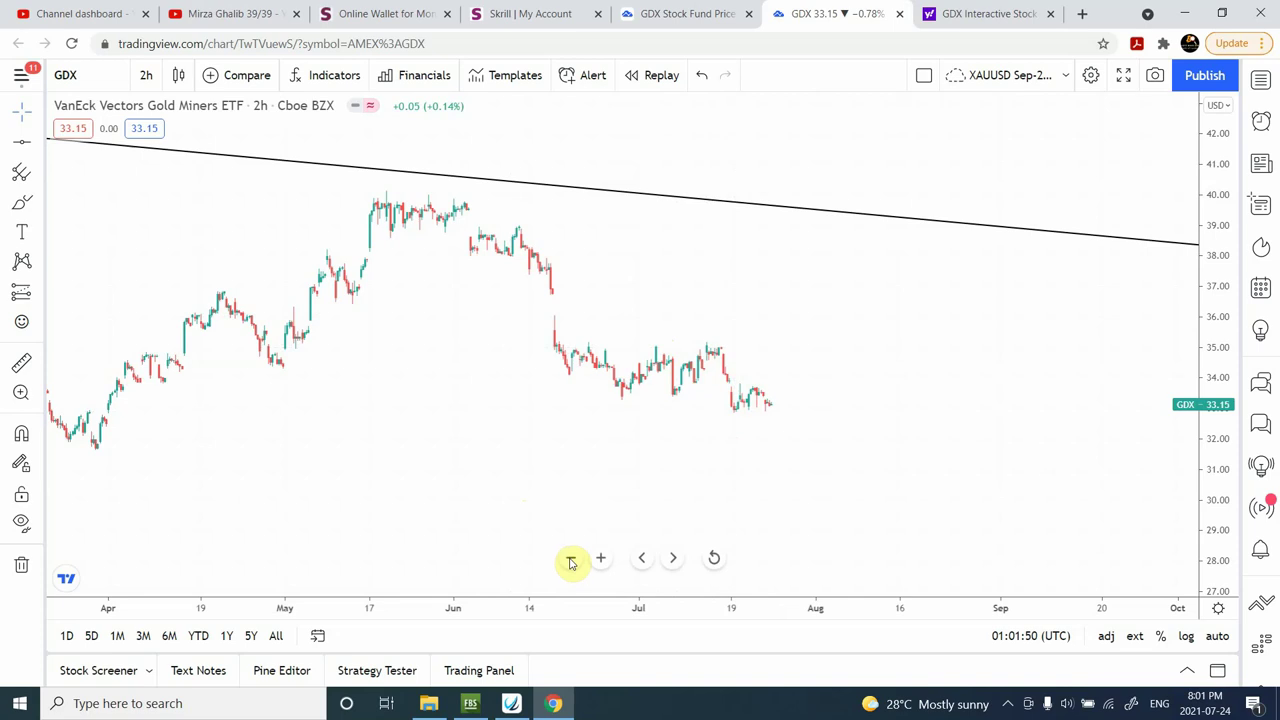
click(571, 560)
click(571, 560)
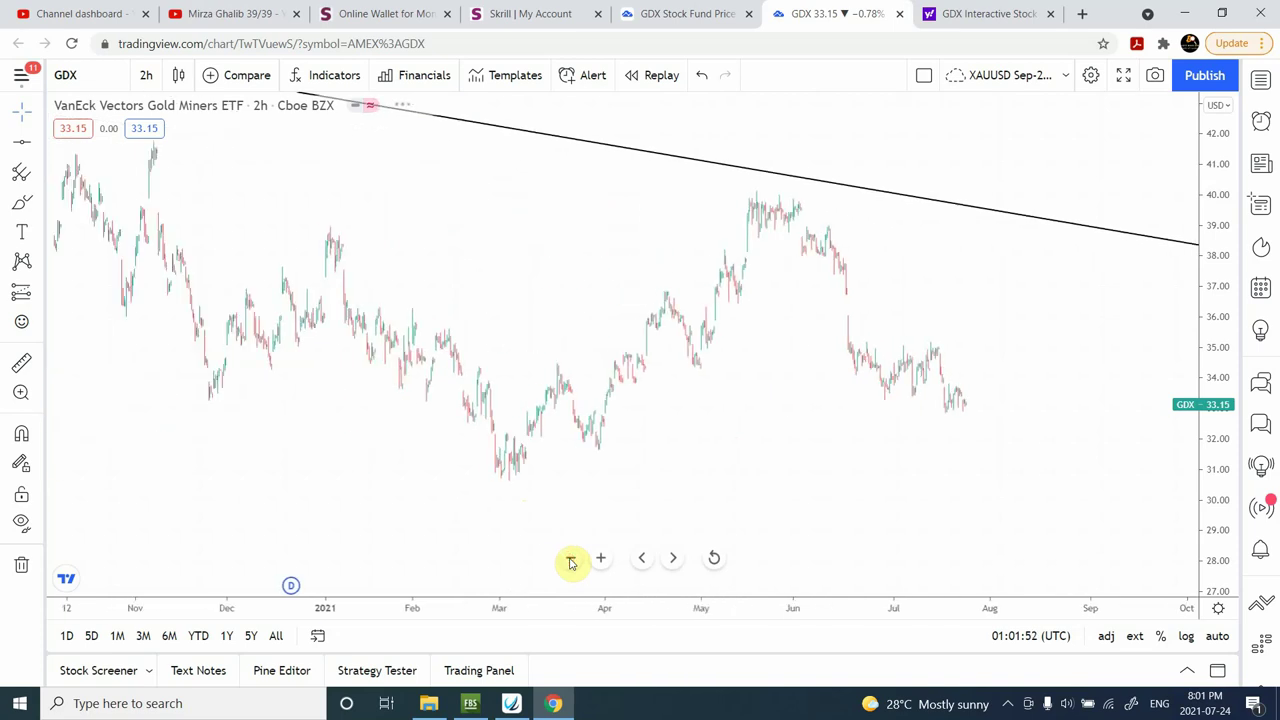
Step: Return GDX to the 1-week interval and review the converging trendlines against the 25.99 and 23.70 levels
click(148, 76)
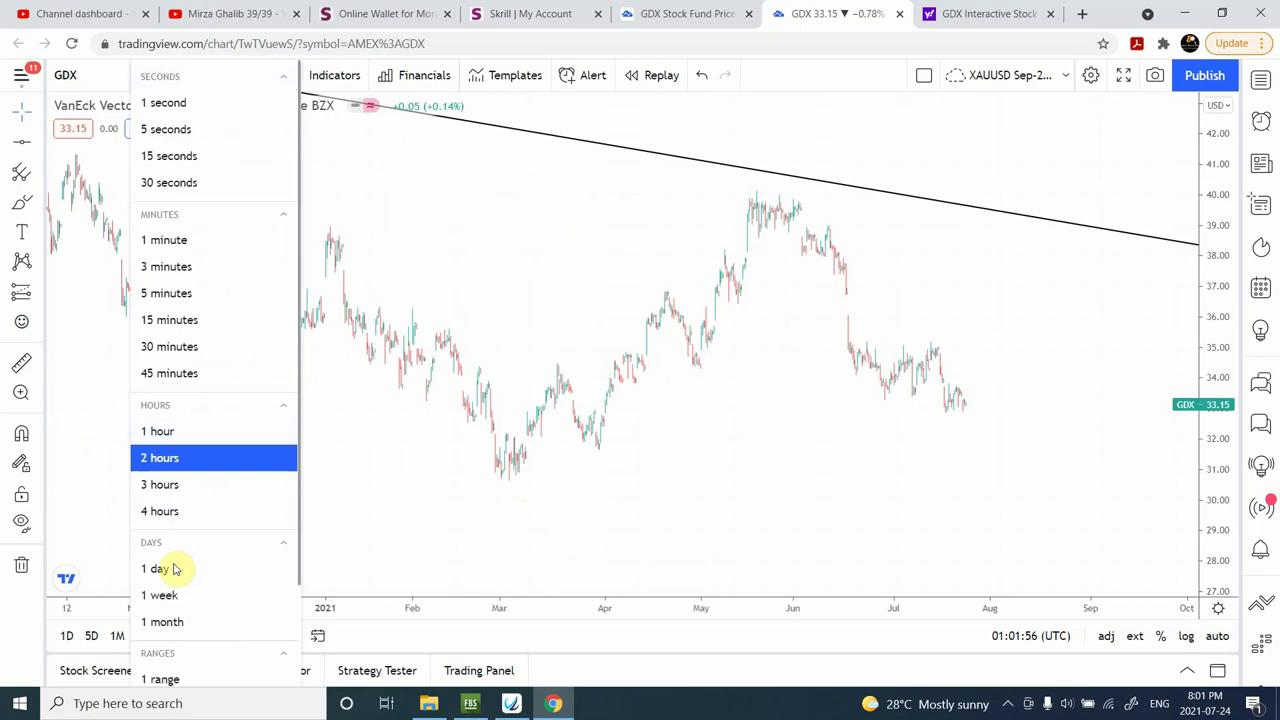
click(168, 597)
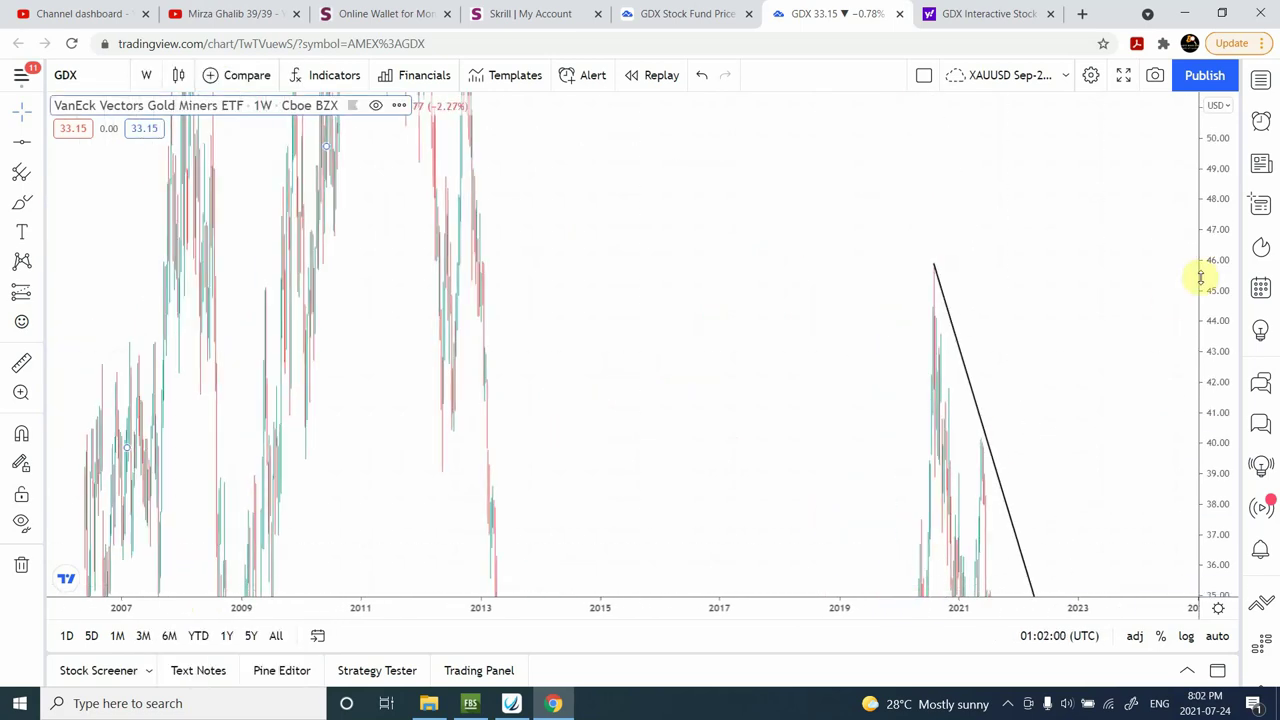
drag(1200, 278, 1150, 578)
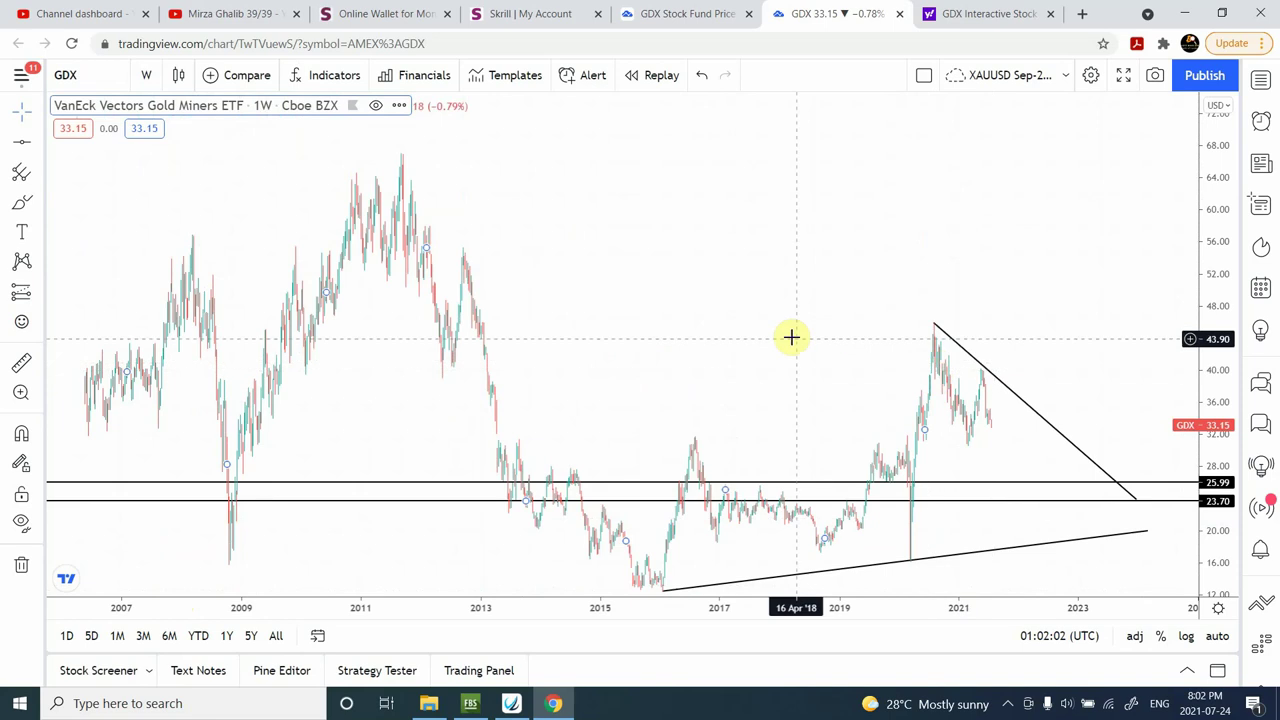
drag(791, 337, 583, 200)
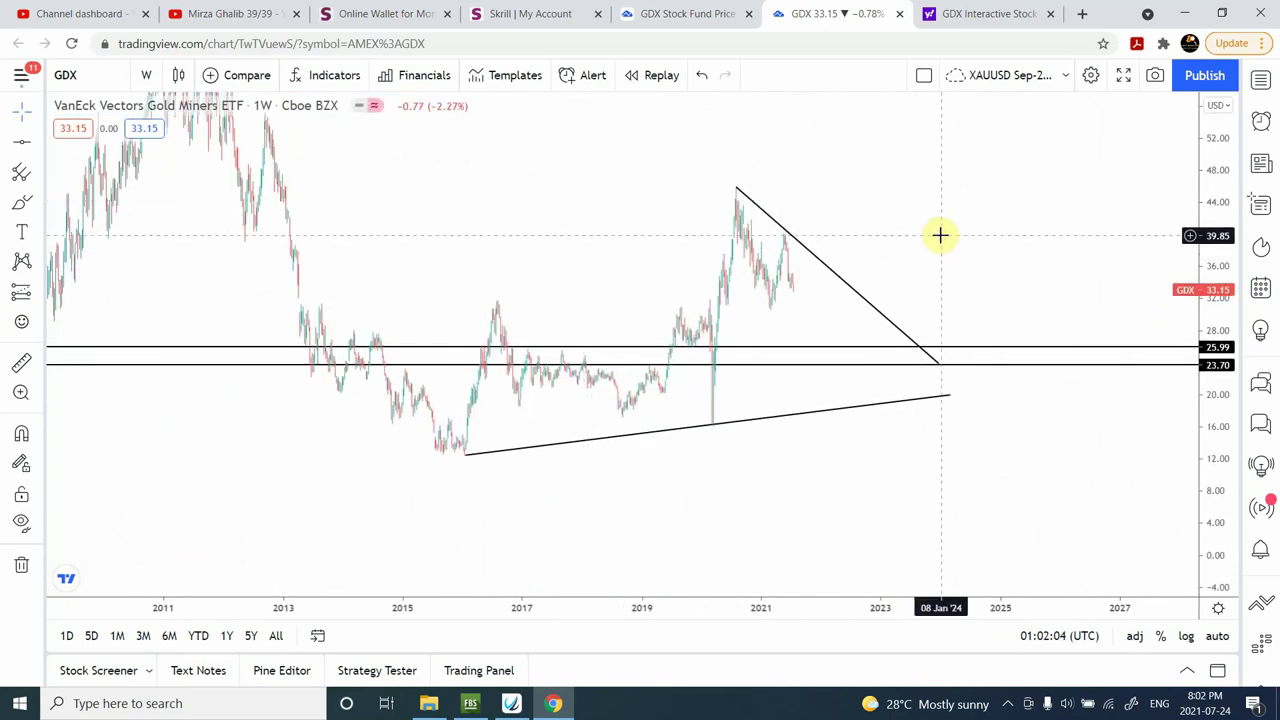